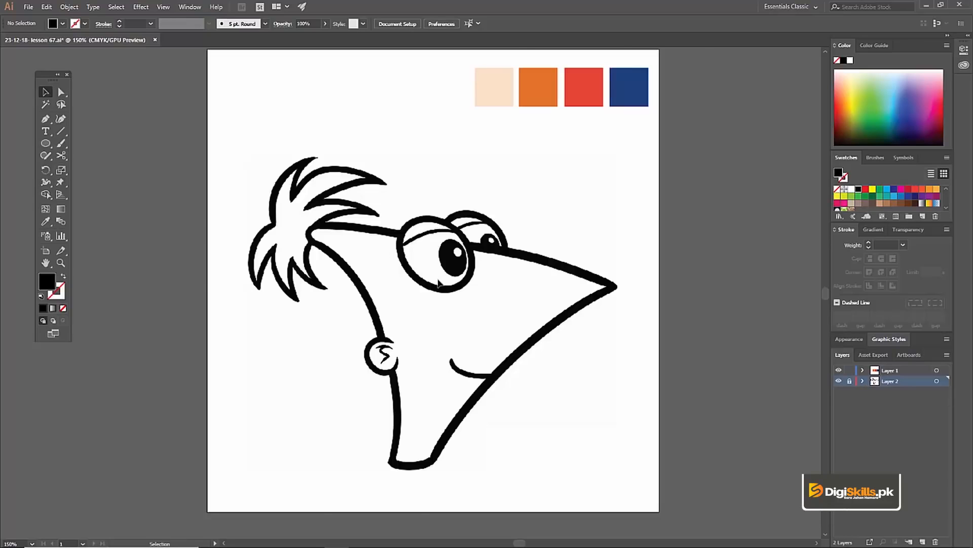
Make Layer 1 the active layer and get the Pen tool ready with no fill and a red stroke
{"action": "key", "text": "z"}
{"action": "left_click", "coordinate": [439, 283]}
{"action": "left_click_drag", "start_coordinate": [442, 288], "coordinate": [455, 258]}
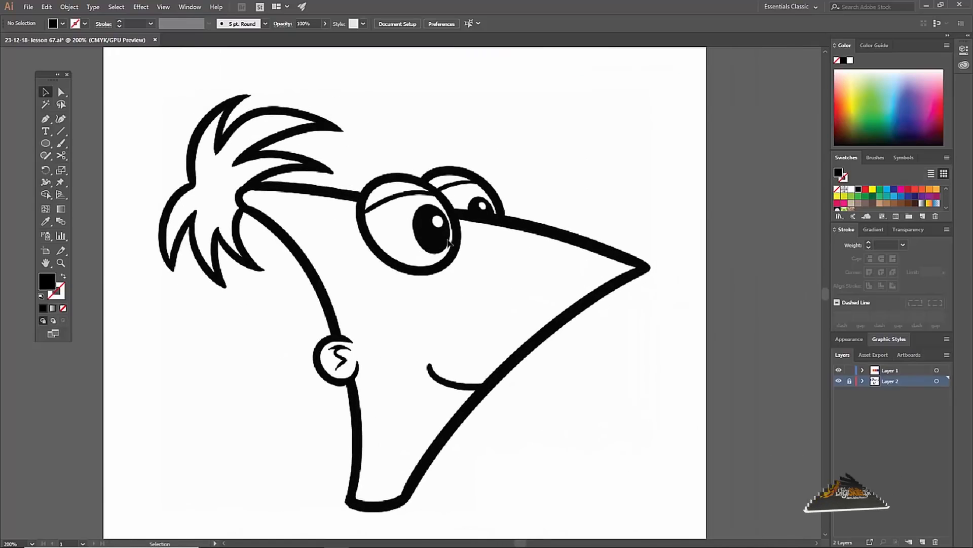
{"action": "left_click", "coordinate": [883, 370]}
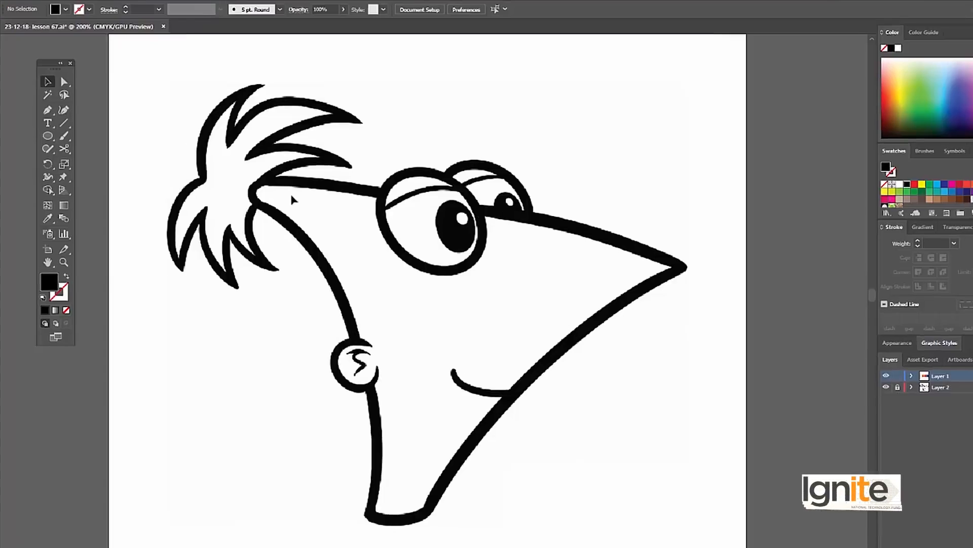
{"action": "key", "text": "p"}
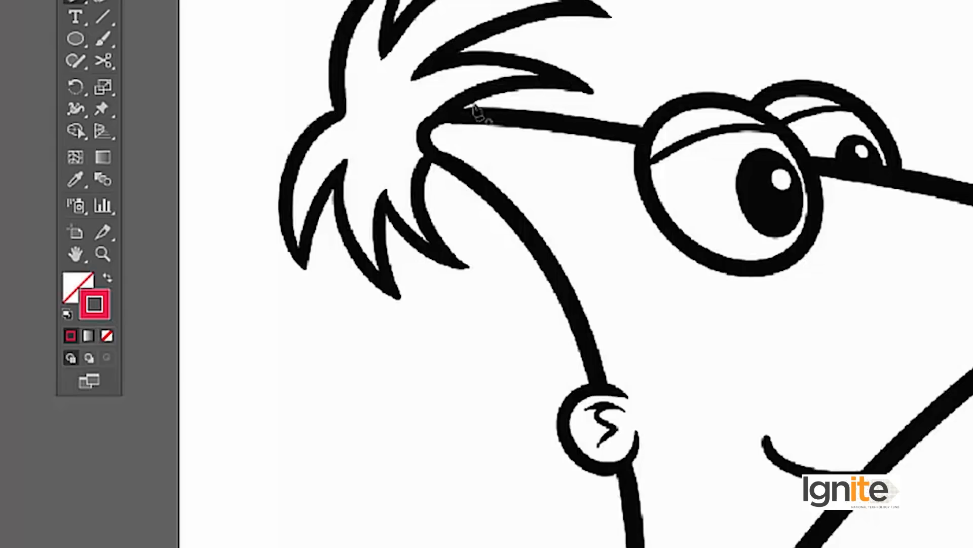
Trace the top edge of the face with the Pen tool, from the hair junction across the eyes and around the pointed nose tip
{"action": "key", "text": "ctrl+space"}
{"action": "left_click", "coordinate": [619, 244]}
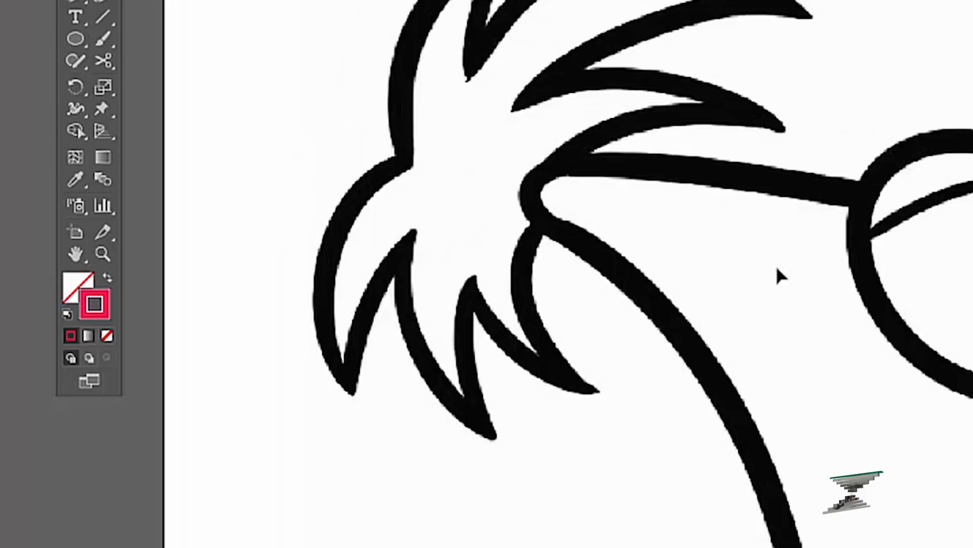
{"action": "left_click_drag", "start_coordinate": [804, 265], "coordinate": [678, 242]}
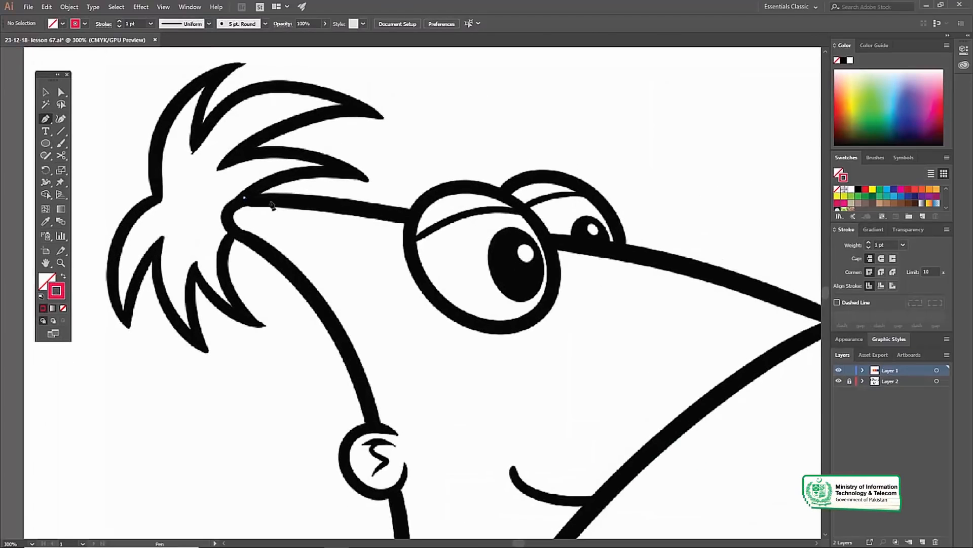
{"action": "left_click", "coordinate": [244, 198]}
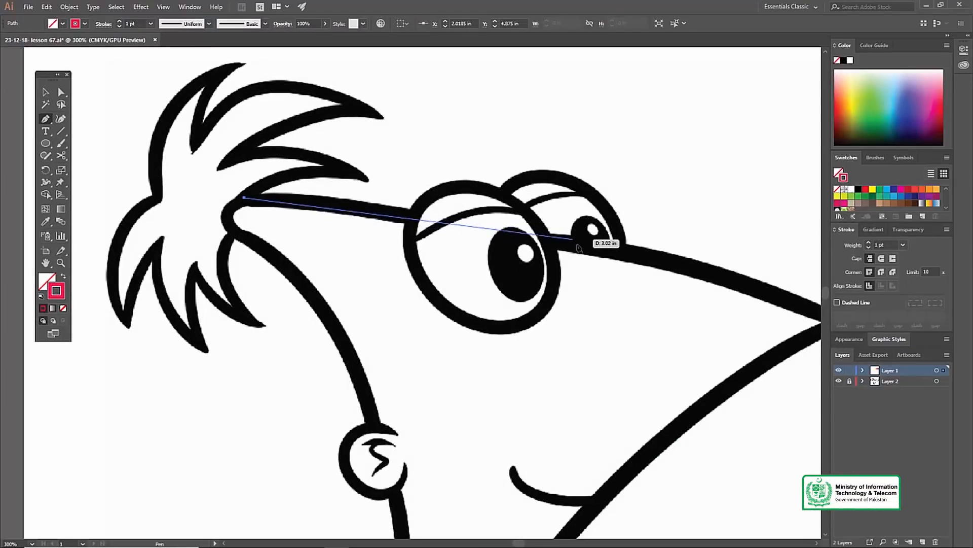
{"action": "left_click_drag", "start_coordinate": [623, 252], "coordinate": [703, 267]}
{"action": "key", "text": "space"}
{"action": "left_click_drag", "start_coordinate": [787, 282], "coordinate": [639, 226]}
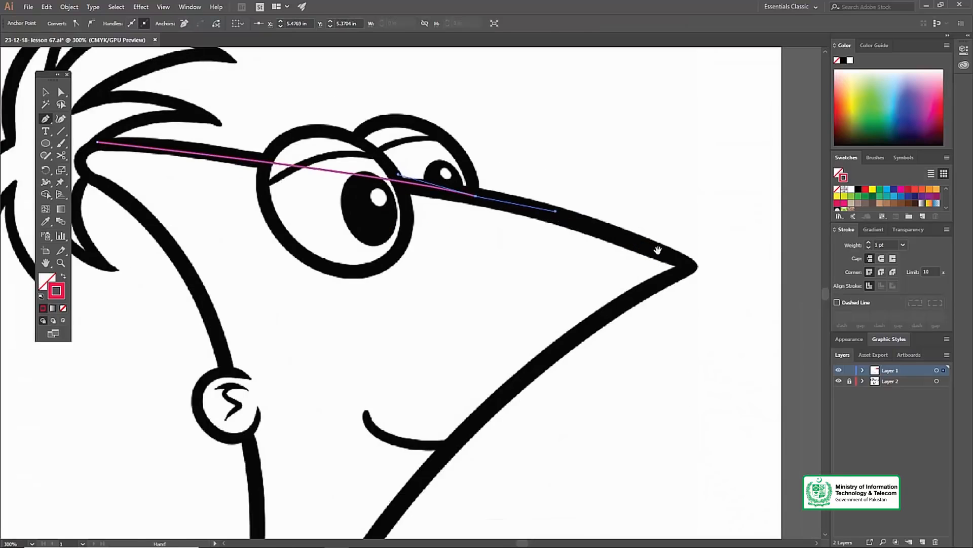
{"action": "left_click_drag", "start_coordinate": [680, 265], "coordinate": [617, 306]}
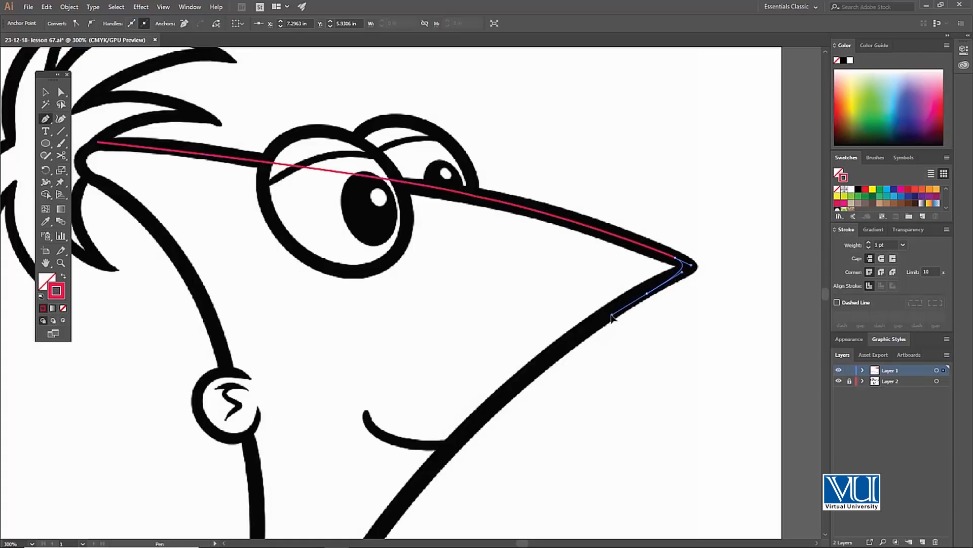
{"action": "left_click_drag", "start_coordinate": [612, 315], "coordinate": [612, 315]}
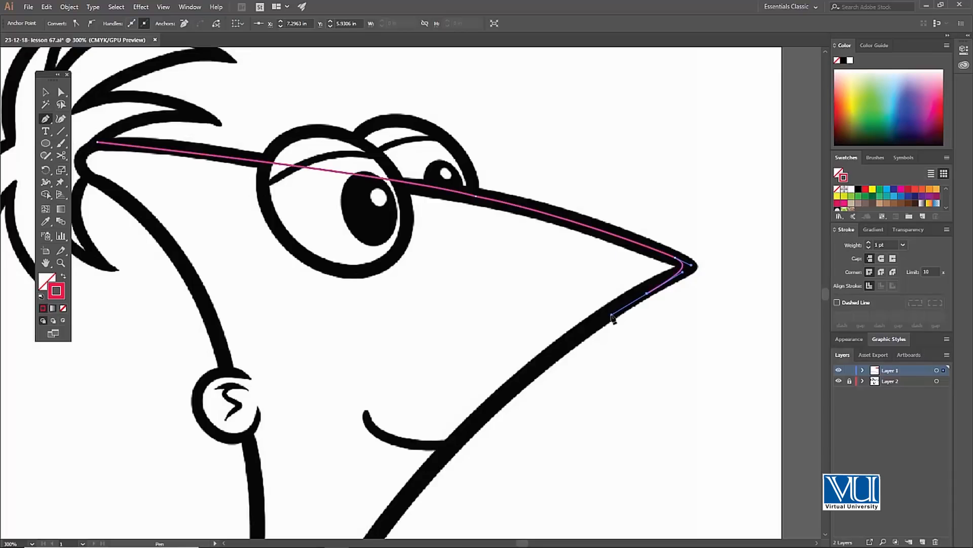
Continue the face path along the underside of the nose, past the mouth and down the front of the neck
{"action": "key", "text": "space"}
{"action": "left_click_drag", "start_coordinate": [493, 380], "coordinate": [510, 257]}
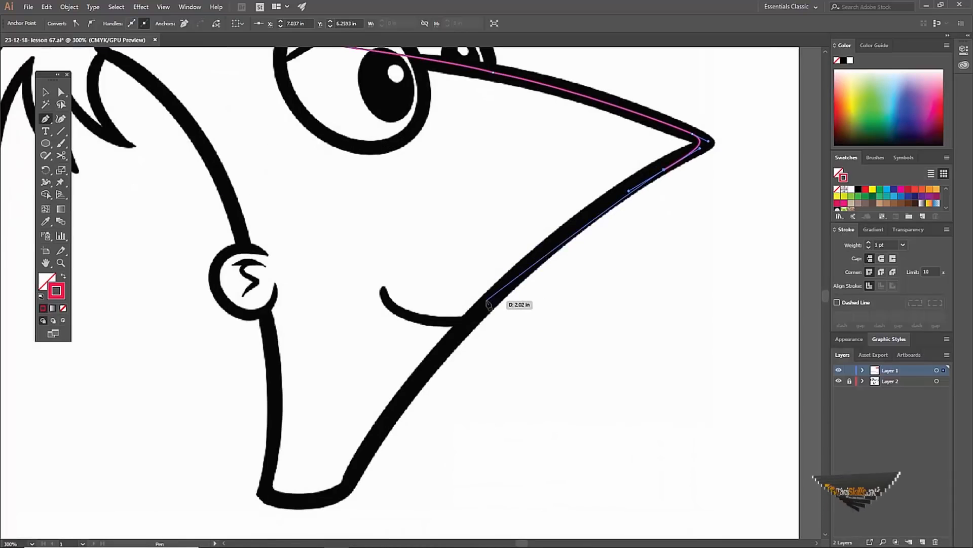
{"action": "left_click_drag", "start_coordinate": [485, 306], "coordinate": [437, 362]}
{"action": "key", "text": "space"}
{"action": "left_click_drag", "start_coordinate": [598, 252], "coordinate": [773, 150]}
{"action": "left_click_drag", "start_coordinate": [617, 282], "coordinate": [613, 275]}
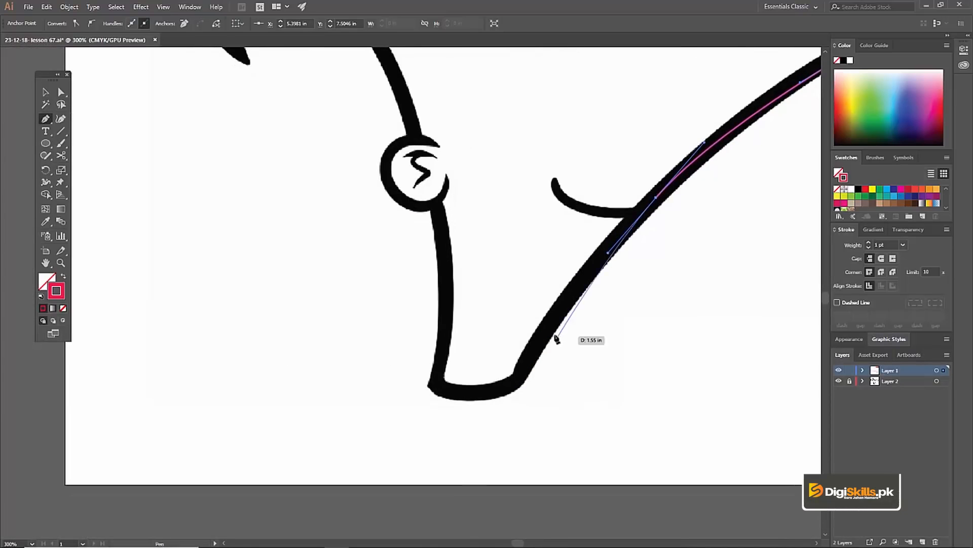
{"action": "left_click_drag", "start_coordinate": [542, 340], "coordinate": [537, 356]}
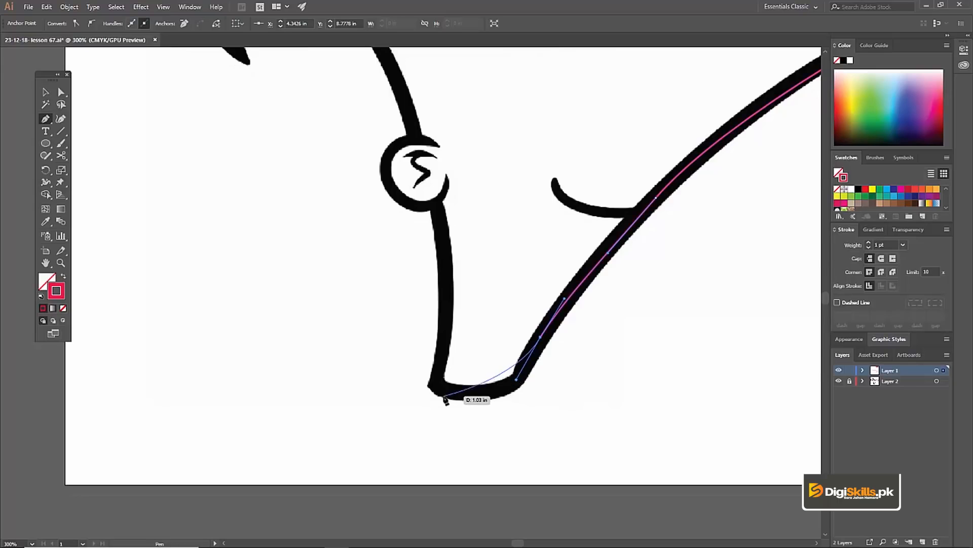
Trace the curved bottom edge of the neck to its back corner, turning the outgoing handle upward along the back edge
{"action": "left_click_drag", "start_coordinate": [440, 386], "coordinate": [428, 379]}
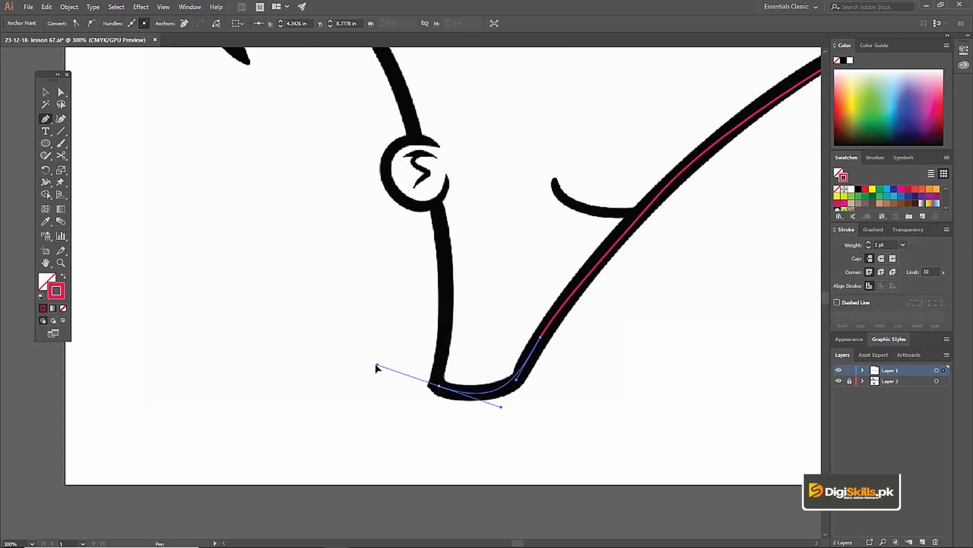
{"action": "left_click", "coordinate": [439, 387]}
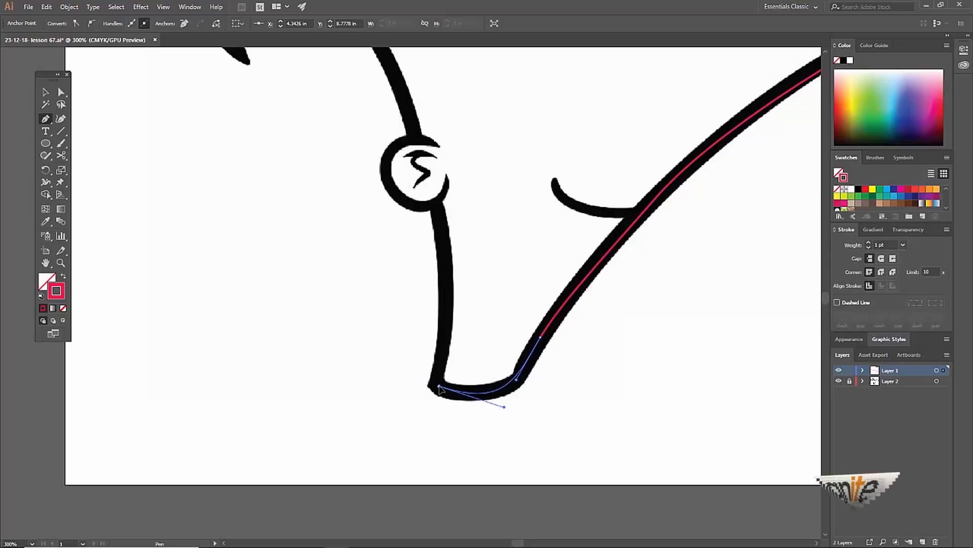
{"action": "left_click_drag", "start_coordinate": [441, 285], "coordinate": [453, 308]}
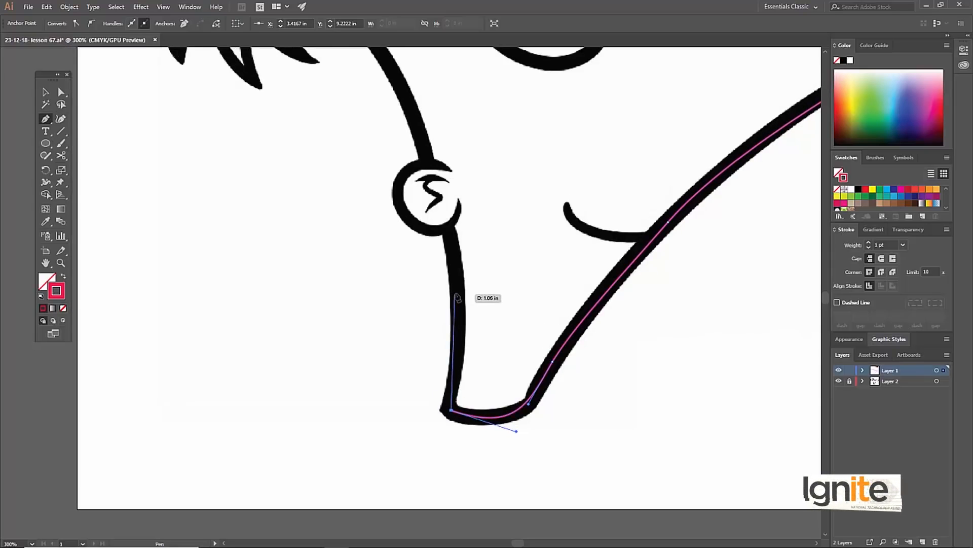
{"action": "left_click", "coordinate": [448, 409]}
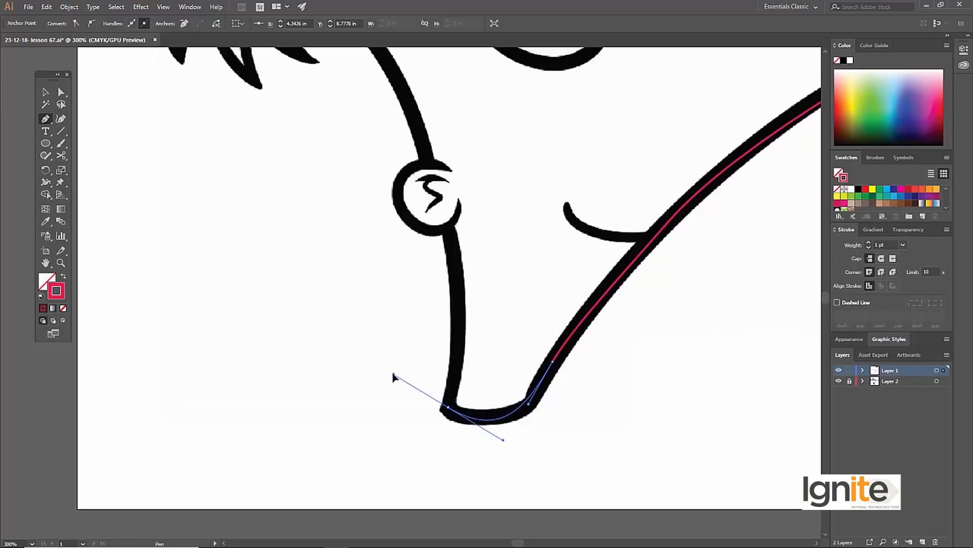
{"action": "left_click_drag", "start_coordinate": [385, 379], "coordinate": [365, 388]}
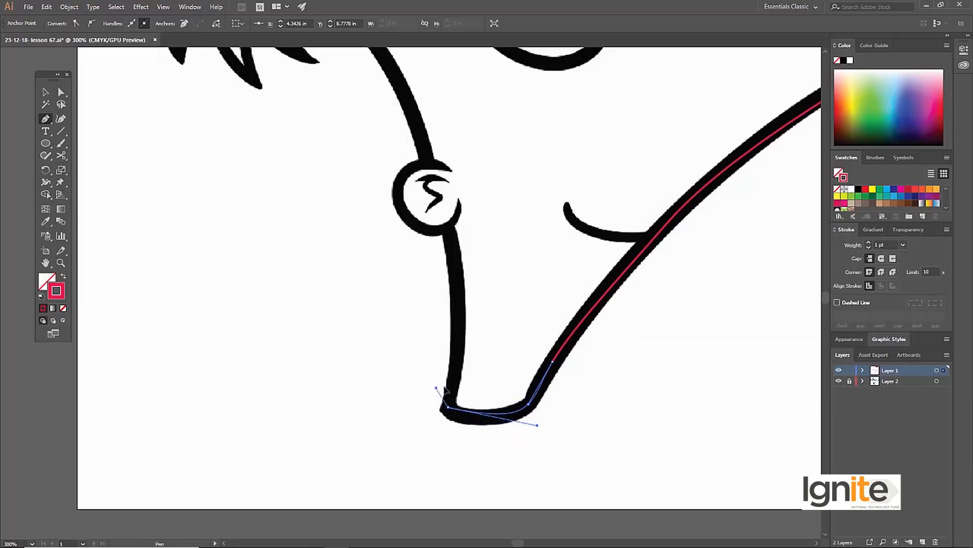
{"action": "left_click_drag", "start_coordinate": [455, 379], "coordinate": [455, 379]}
Trace the back of the neck up to the ear and around the ear's outer curve to its upper junction with the head
{"action": "left_click_drag", "start_coordinate": [453, 292], "coordinate": [492, 371]}
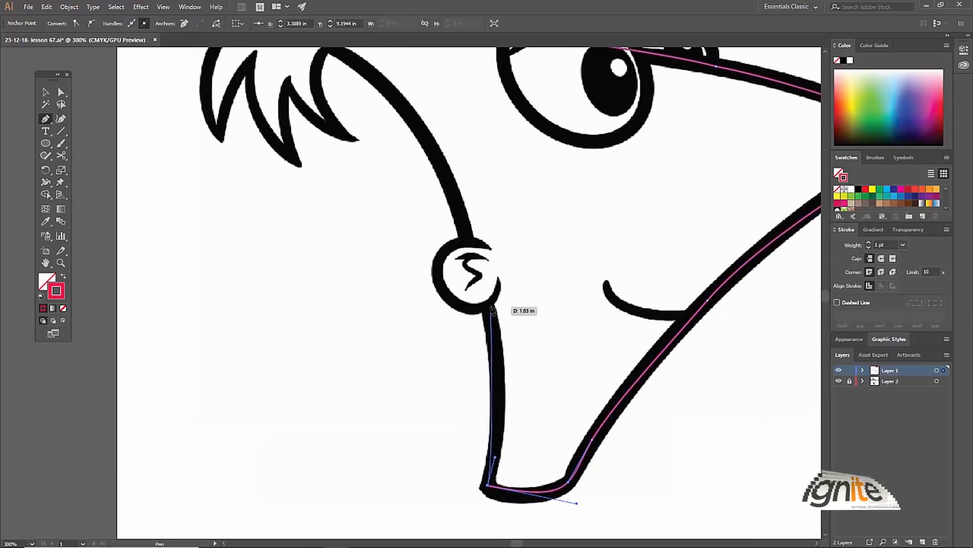
{"action": "left_click_drag", "start_coordinate": [487, 303], "coordinate": [471, 242]}
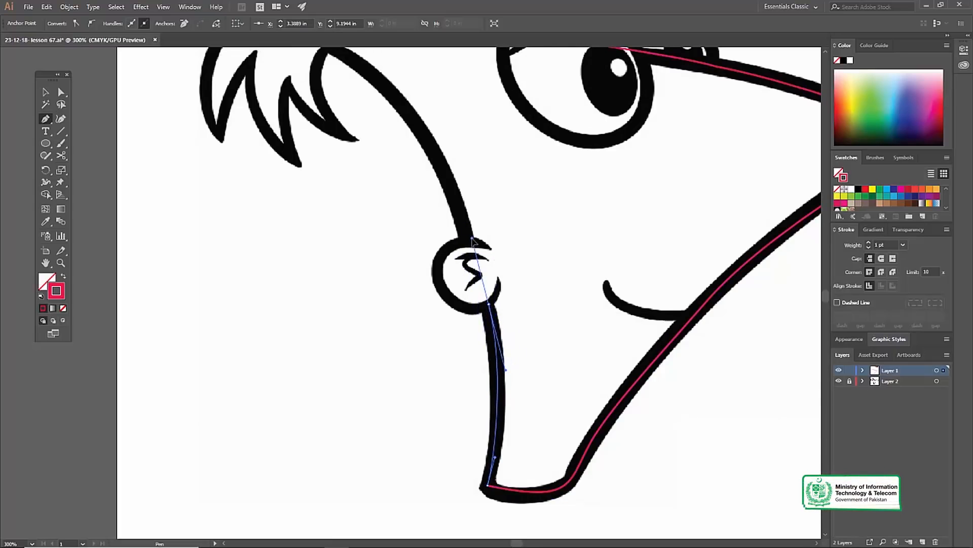
{"action": "left_click_drag", "start_coordinate": [488, 304], "coordinate": [488, 303]}
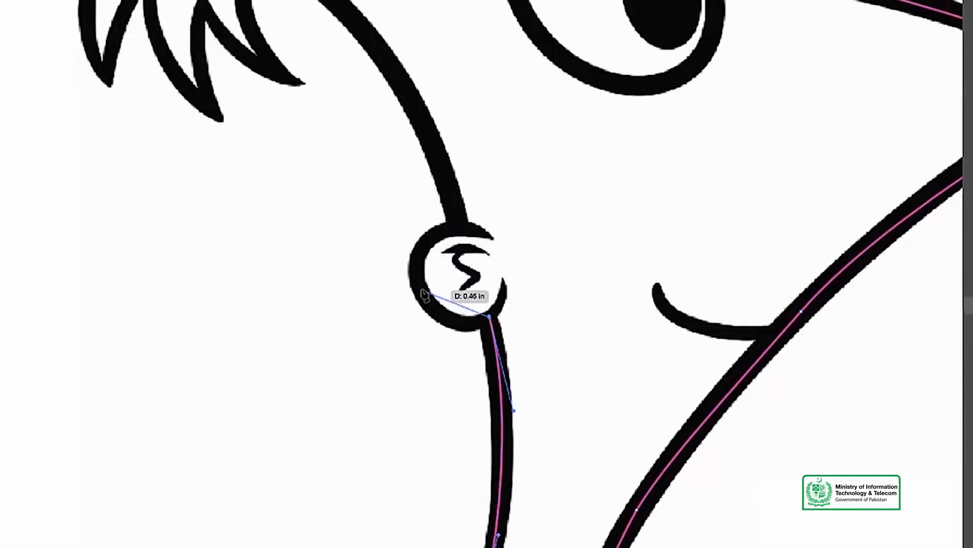
{"action": "left_click_drag", "start_coordinate": [441, 283], "coordinate": [436, 264]}
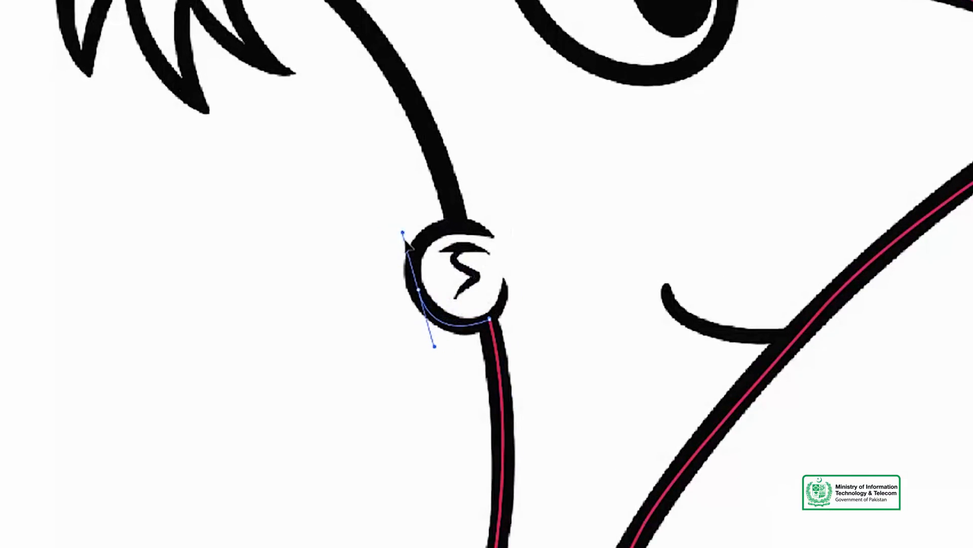
{"action": "left_click_drag", "start_coordinate": [399, 239], "coordinate": [412, 273]}
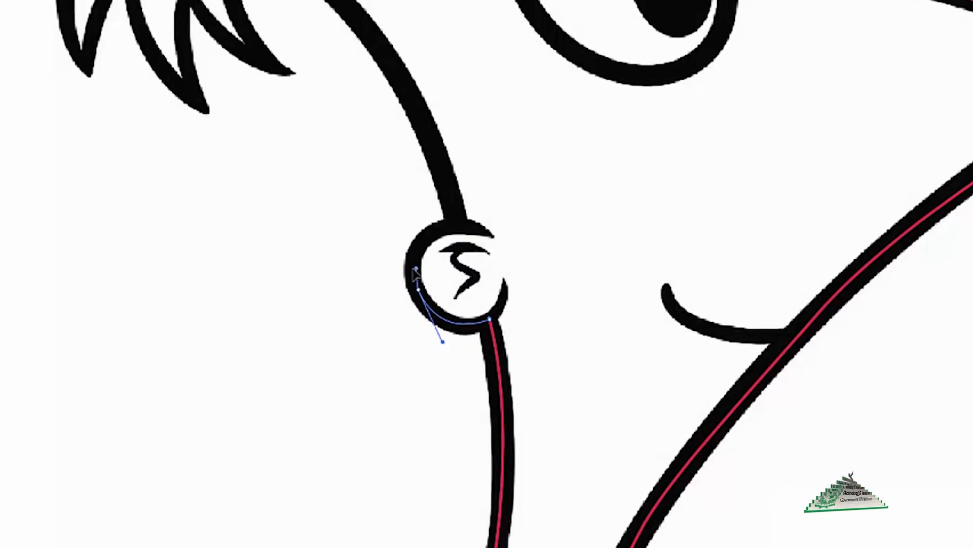
{"action": "left_click_drag", "start_coordinate": [458, 222], "coordinate": [504, 224]}
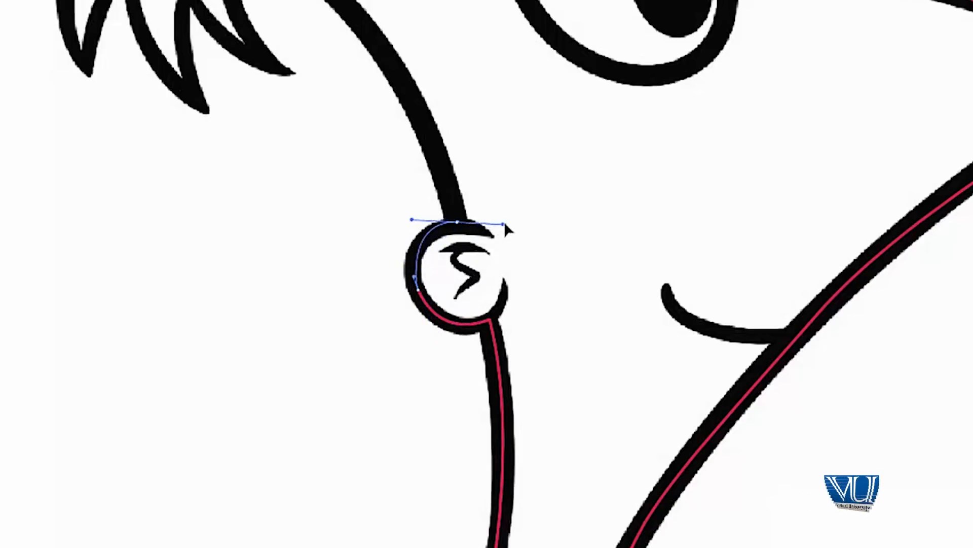
{"action": "left_click", "coordinate": [457, 221]}
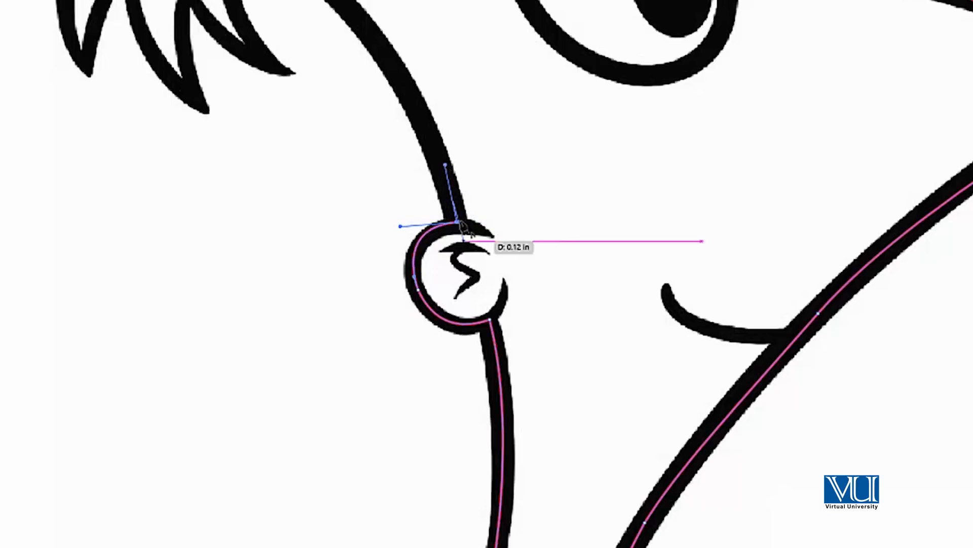
Trace the back of the head from the ear up to the hair and close the face path at its starting point
{"action": "left_click_drag", "start_coordinate": [440, 156], "coordinate": [515, 278]}
{"action": "left_click_drag", "start_coordinate": [318, 121], "coordinate": [188, 50]}
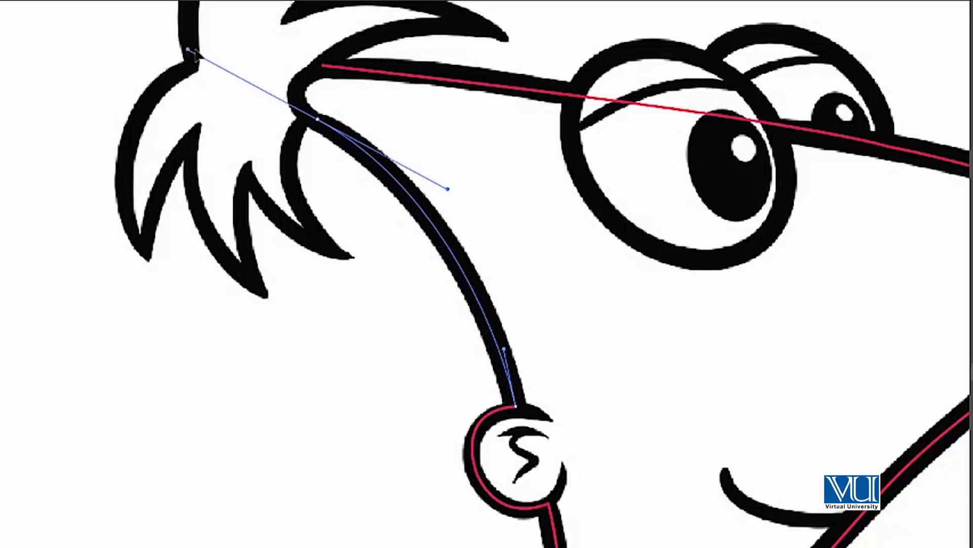
{"action": "left_click_drag", "start_coordinate": [301, 109], "coordinate": [335, 114]}
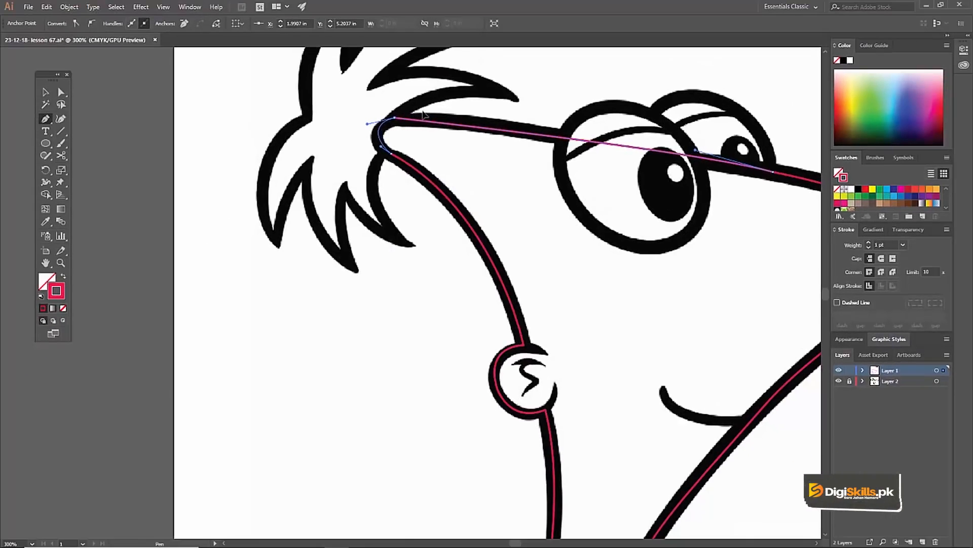
Hide and show the Layer 2 reference drawing to check the traced face outline against it
{"action": "key", "text": "z"}
{"action": "left_click", "coordinate": [497, 198], "text": "alt"}
{"action": "left_click", "coordinate": [497, 197], "text": "alt"}
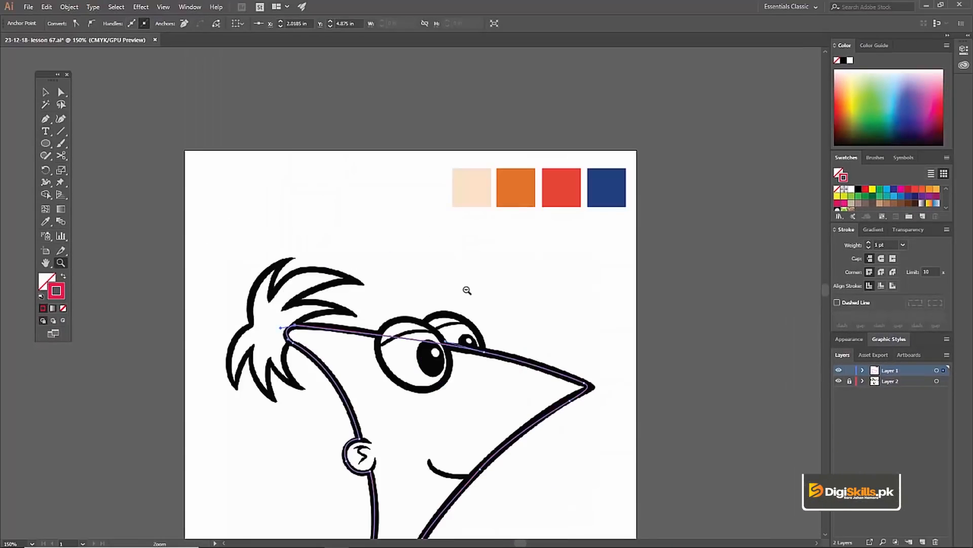
{"action": "left_click", "coordinate": [444, 391], "text": "alt"}
{"action": "left_click", "coordinate": [405, 326]}
{"action": "left_click", "coordinate": [413, 284]}
{"action": "left_click_drag", "start_coordinate": [404, 267], "coordinate": [458, 275]}
{"action": "key", "text": "v"}
{"action": "left_click", "coordinate": [839, 381]}
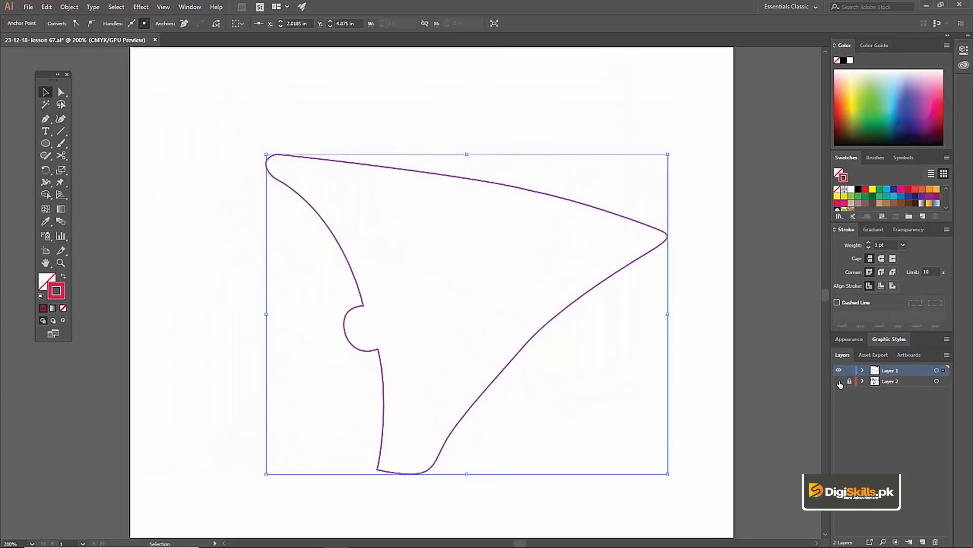
{"action": "left_click", "coordinate": [839, 381]}
{"action": "left_click", "coordinate": [839, 381]}
{"action": "left_click", "coordinate": [839, 381]}
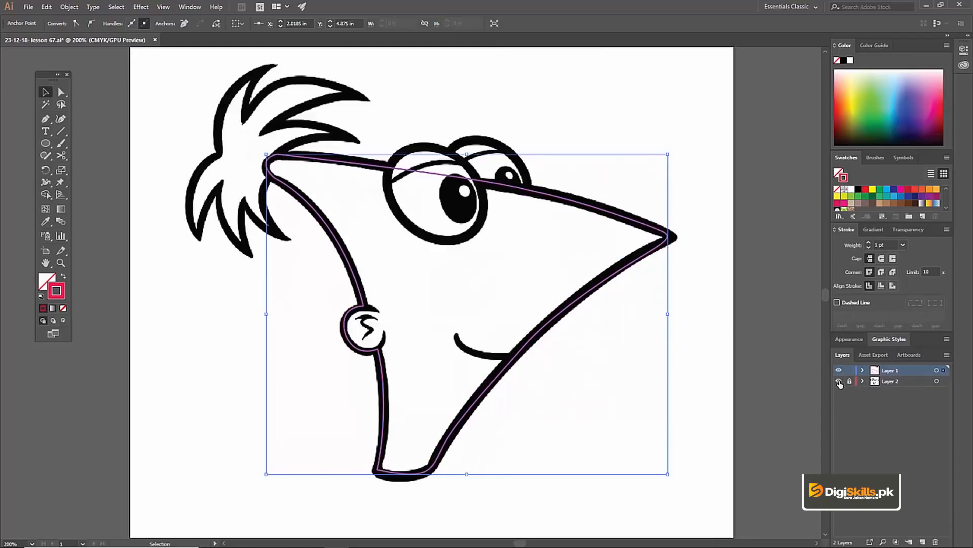
Start the hair path at the back of the head, curving around the forehead corner and out to the lowest front spike's tip as a corner point
{"action": "key", "text": "z"}
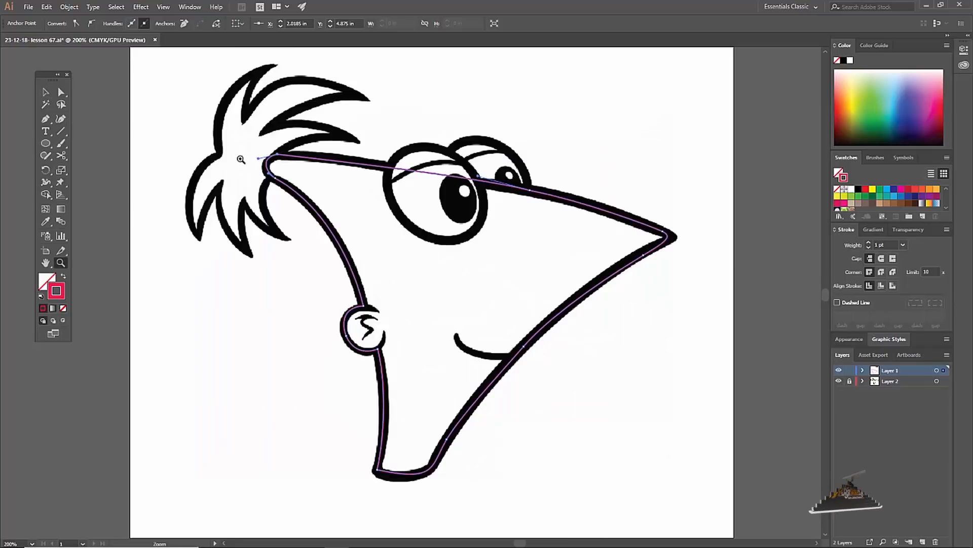
{"action": "left_click", "coordinate": [246, 168]}
{"action": "left_click_drag", "start_coordinate": [424, 263], "coordinate": [358, 228]}
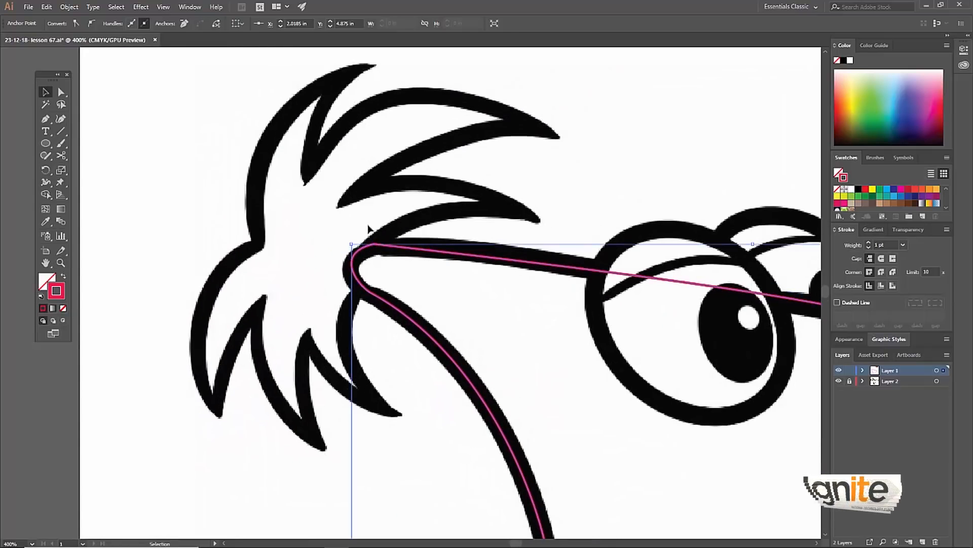
{"action": "key", "text": "p"}
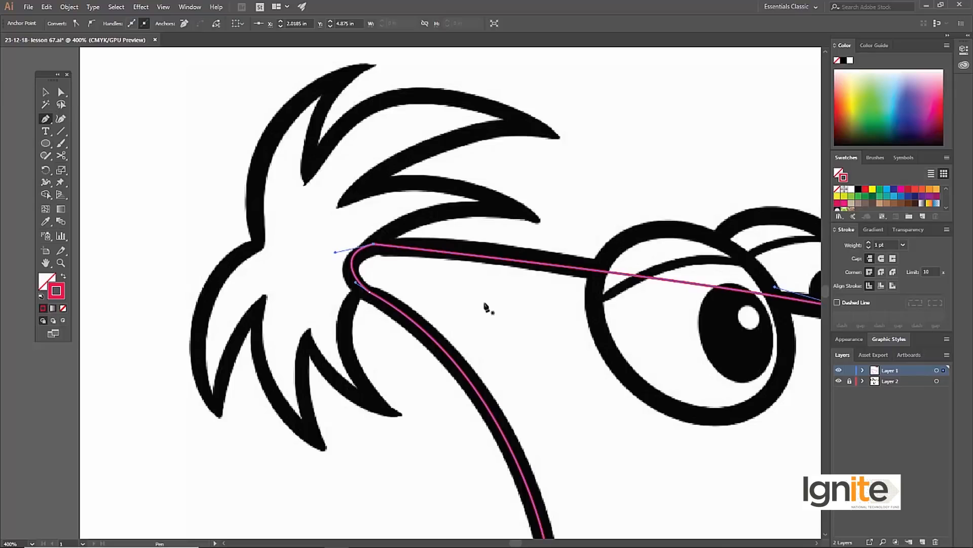
{"action": "left_click_drag", "start_coordinate": [486, 309], "coordinate": [440, 283]}
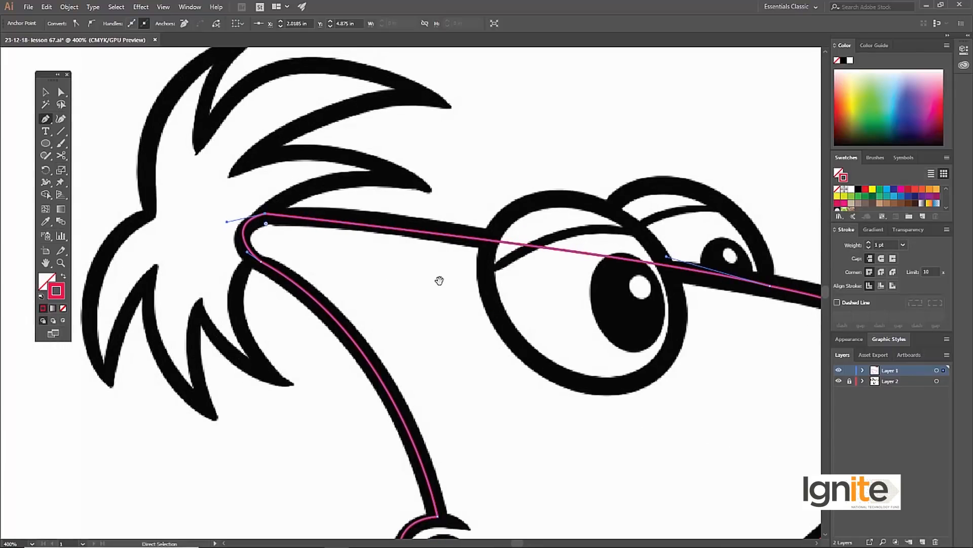
{"action": "key", "text": "ctrl+y"}
{"action": "key", "text": "ctrl+y"}
{"action": "left_click_drag", "start_coordinate": [251, 245], "coordinate": [268, 249]}
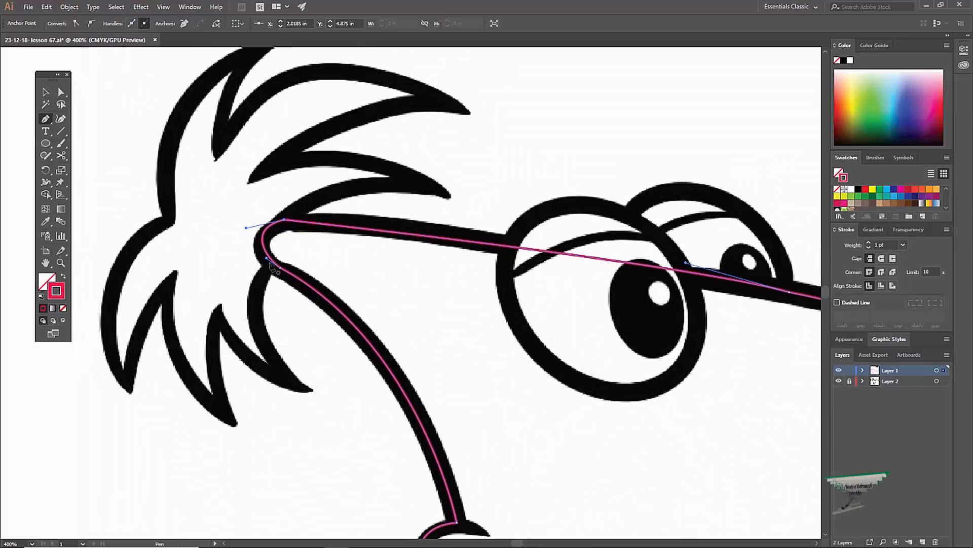
{"action": "key", "text": "ctrl+="}
{"action": "left_click_drag", "start_coordinate": [393, 303], "coordinate": [327, 290]}
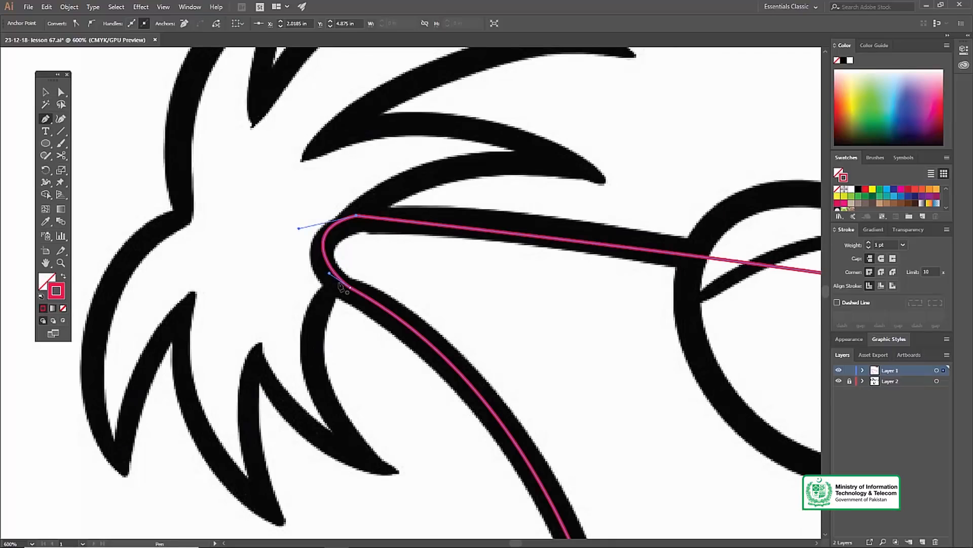
{"action": "left_click_drag", "start_coordinate": [335, 285], "coordinate": [357, 213]}
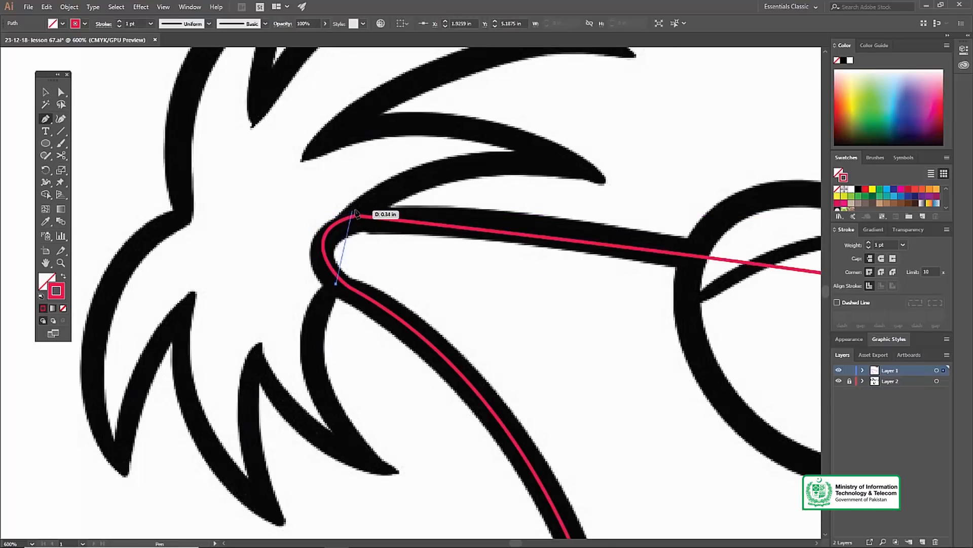
{"action": "left_click_drag", "start_coordinate": [416, 180], "coordinate": [386, 199]}
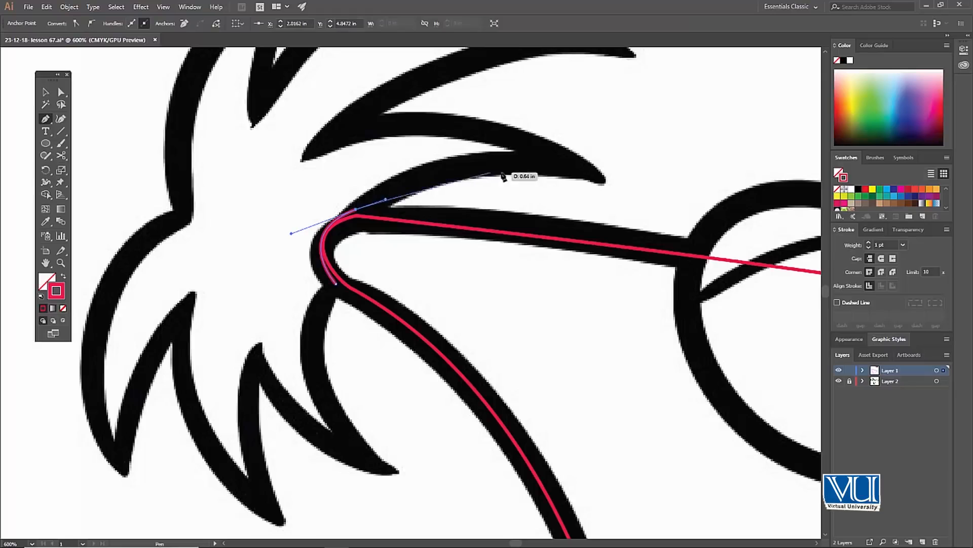
{"action": "left_click_drag", "start_coordinate": [603, 181], "coordinate": [705, 229]}
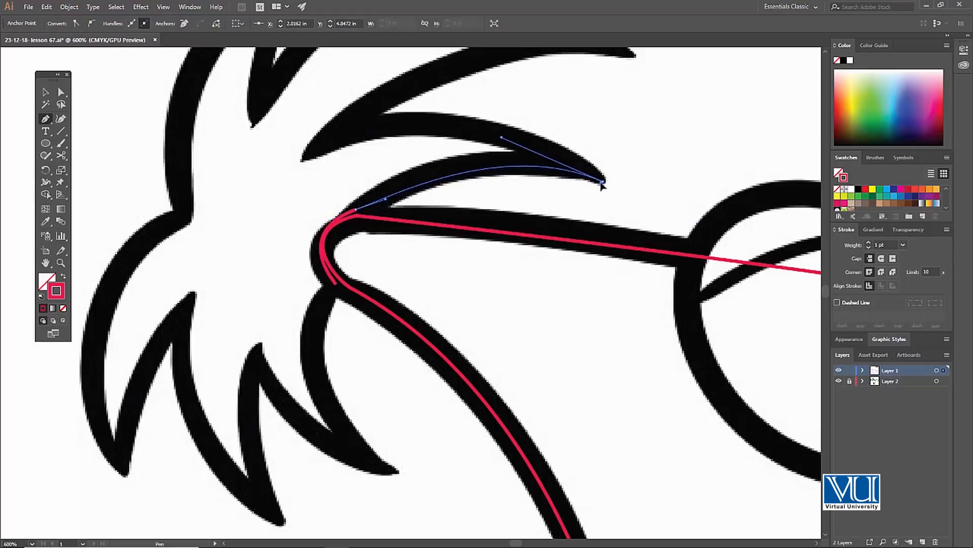
{"action": "left_click_drag", "start_coordinate": [603, 183], "coordinate": [603, 183]}
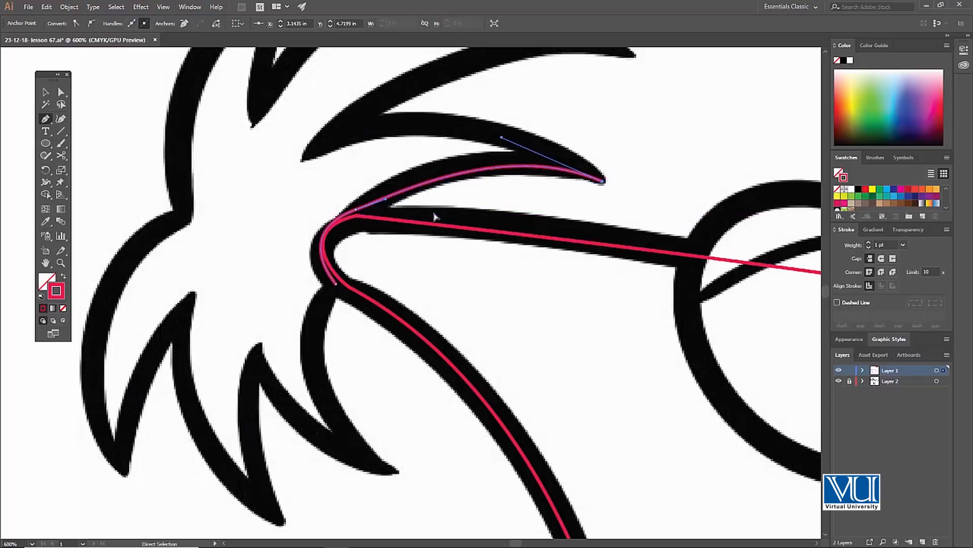
Compare the overlapping hair and face paths in Outline view, selecting each path, and return to the preview
{"action": "key", "text": "v"}
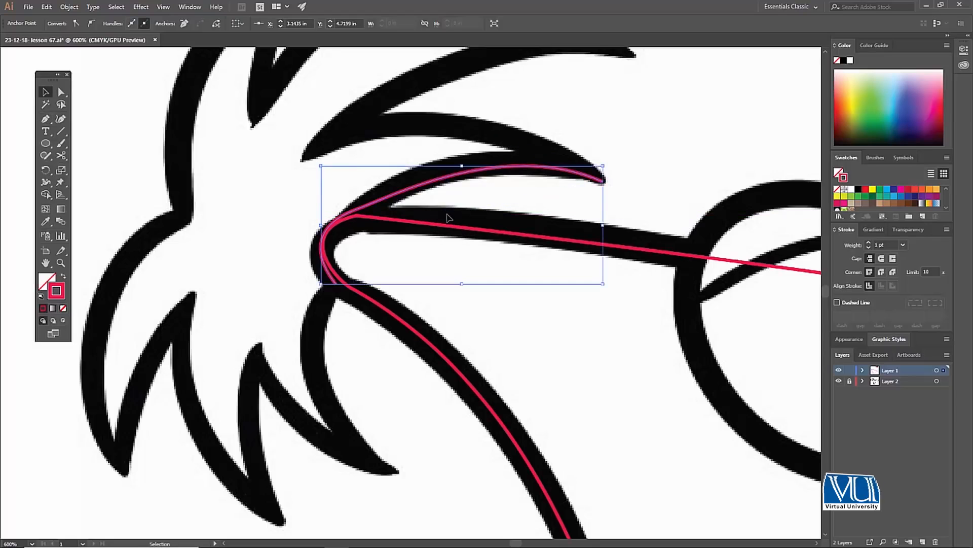
{"action": "key", "text": "ctrl+y"}
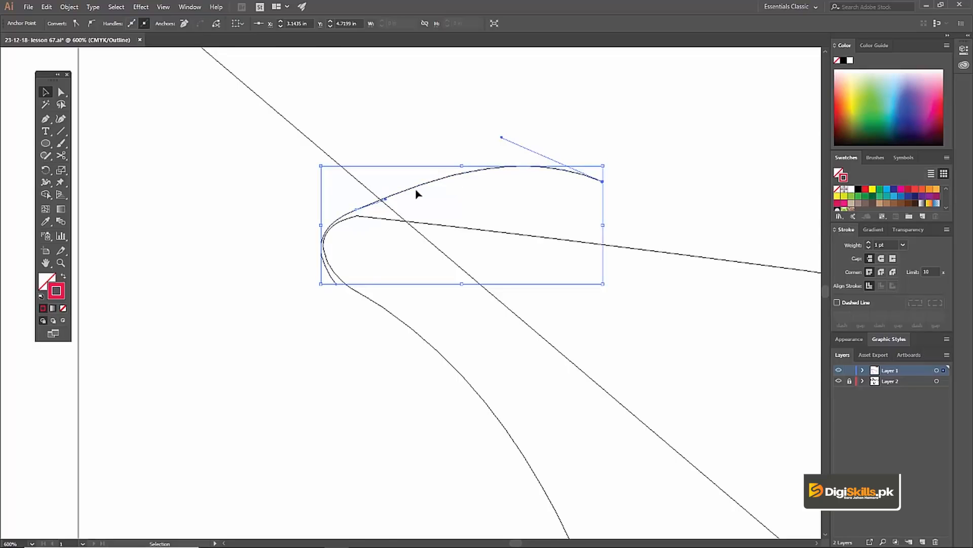
{"action": "key", "text": "ctrl+y"}
{"action": "key", "text": "ctrl+y"}
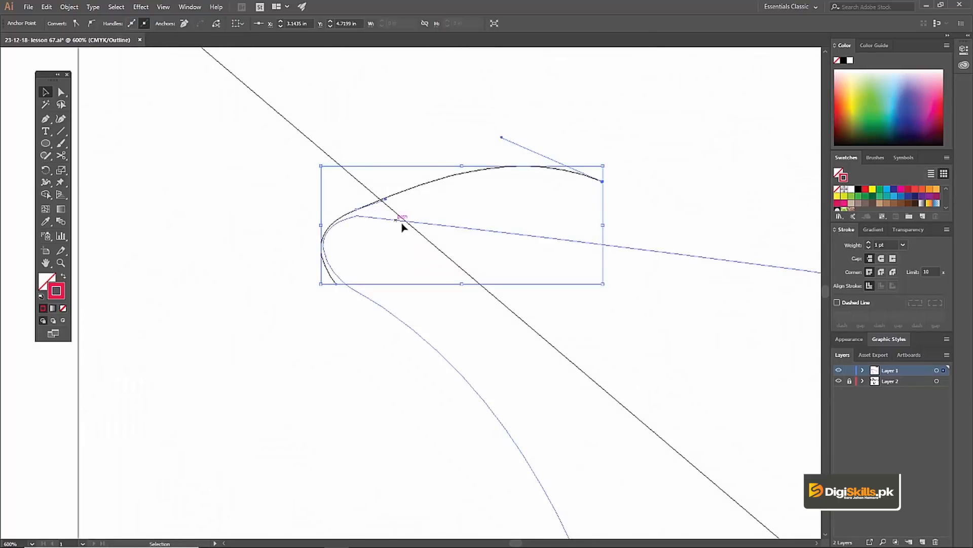
{"action": "left_click", "coordinate": [370, 217]}
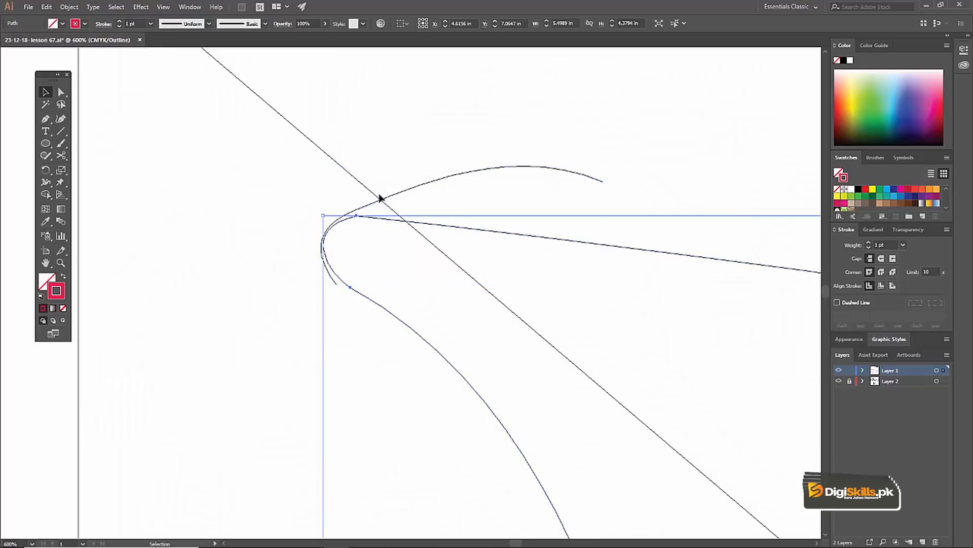
{"action": "left_click", "coordinate": [385, 201]}
{"action": "key", "text": "ctrl+y"}
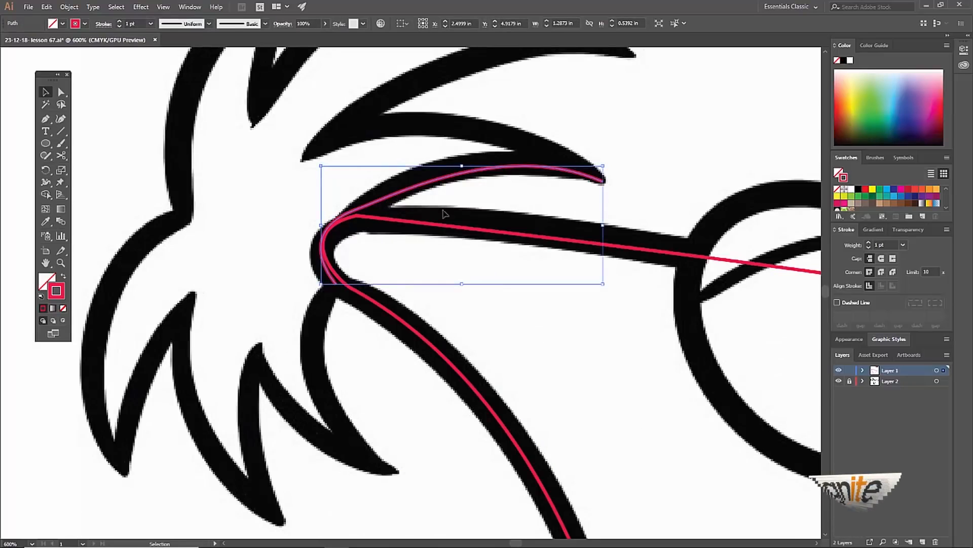
Continue the hair path along the lowest front spike's upper edge to the notch, turning the outgoing handle toward the next spike
{"action": "scroll", "coordinate": [471, 233], "scroll_direction": "up", "scroll_amount": 2}
{"action": "key", "text": "p"}
{"action": "left_click_drag", "start_coordinate": [585, 276], "coordinate": [132, 324]}
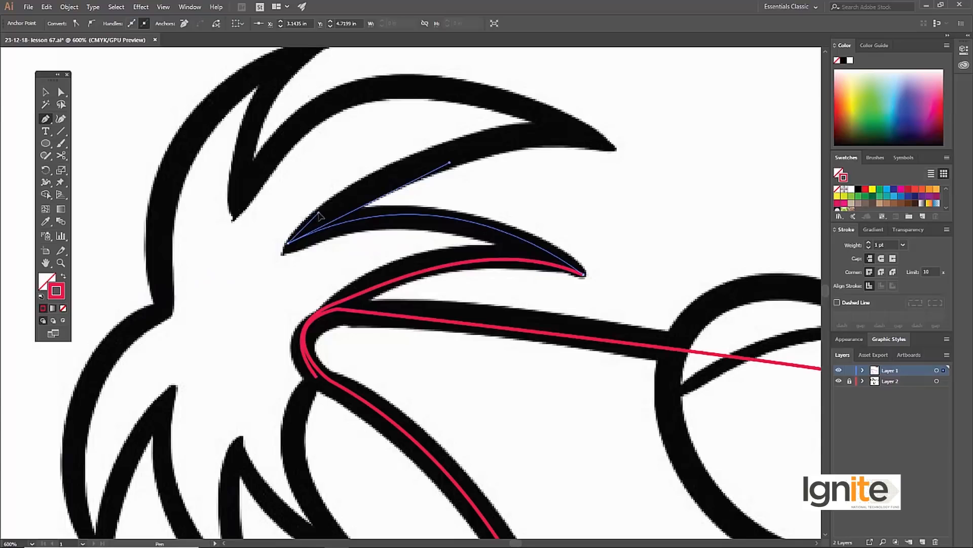
{"action": "left_click_drag", "start_coordinate": [327, 217], "coordinate": [326, 214]}
{"action": "scroll", "coordinate": [507, 161], "scroll_direction": "up", "scroll_amount": 1}
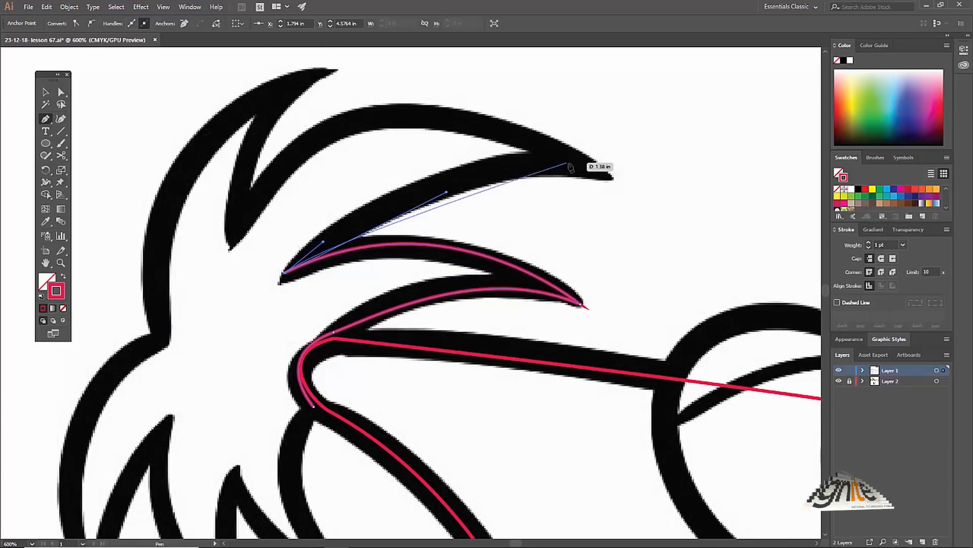
Trace the long upper front spike out to its tip and back to the notch below the top spike, turning the handle upward
{"action": "mouse_move", "coordinate": [604, 175]}
{"action": "left_mouse_down"}
{"action": "mouse_move", "coordinate": [713, 211]}
{"action": "mouse_move", "coordinate": [496, 123]}
{"action": "left_mouse_up"}
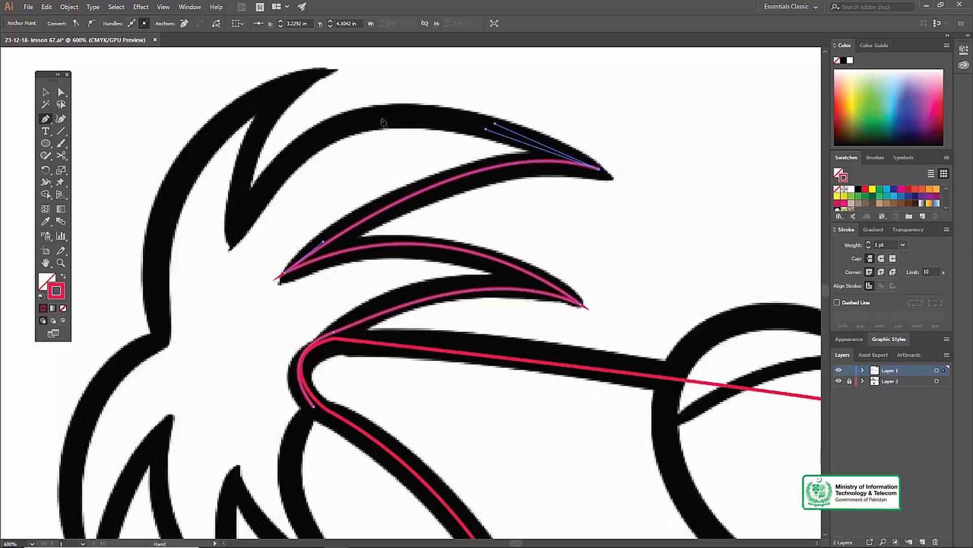
{"action": "left_click_drag", "start_coordinate": [382, 121], "coordinate": [481, 112]}
{"action": "left_click_drag", "start_coordinate": [341, 219], "coordinate": [249, 393]}
{"action": "left_click_drag", "start_coordinate": [342, 192], "coordinate": [340, 191]}
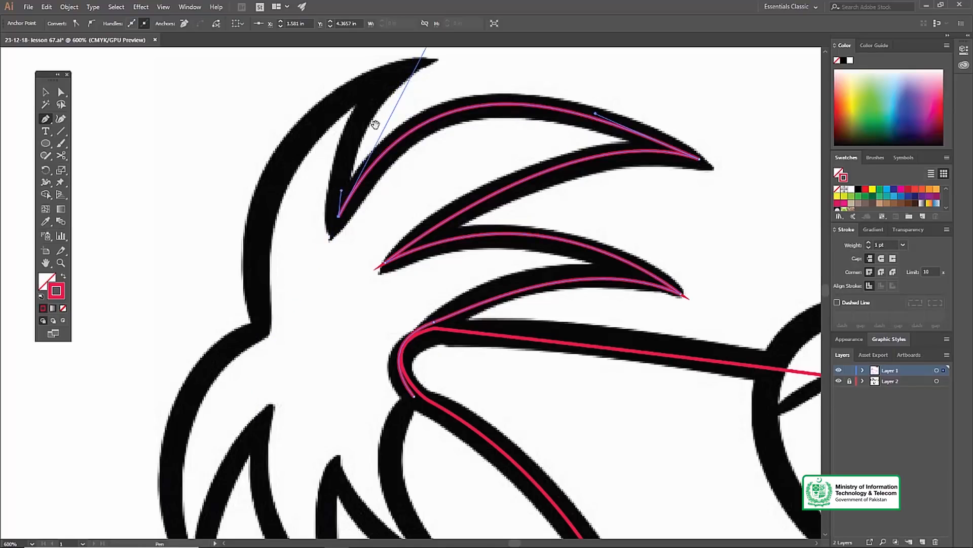
Trace the top spike to its tip and down the hair's outer back curve to the rear notch, adjusting the outgoing handle
{"action": "left_click_drag", "start_coordinate": [358, 127], "coordinate": [360, 166]}
{"action": "mouse_move", "coordinate": [405, 109]}
{"action": "left_mouse_down"}
{"action": "mouse_move", "coordinate": [453, 81]}
{"action": "mouse_move", "coordinate": [409, 105]}
{"action": "left_mouse_up"}
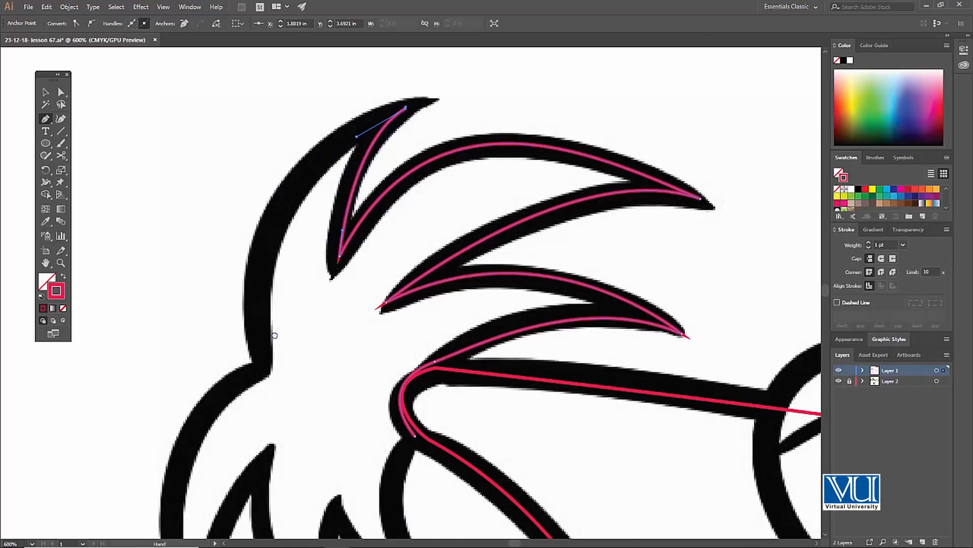
{"action": "scroll", "coordinate": [272, 345], "scroll_direction": "down", "scroll_amount": 2}
{"action": "scroll", "coordinate": [269, 337], "scroll_direction": "up", "scroll_amount": 1}
{"action": "left_click_drag", "start_coordinate": [266, 319], "coordinate": [283, 399]}
{"action": "left_click_drag", "start_coordinate": [266, 320], "coordinate": [265, 320]}
Trace the rearmost lower hair spike down to its tip and up its inner edge to the first lower notch
{"action": "left_click_drag", "start_coordinate": [262, 428], "coordinate": [298, 306]}
{"action": "left_click_drag", "start_coordinate": [244, 468], "coordinate": [326, 440]}
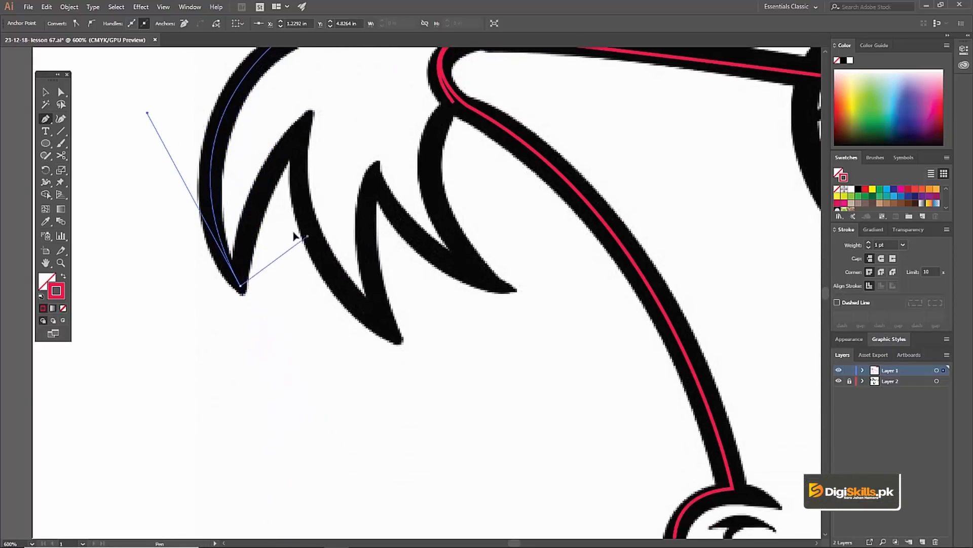
{"action": "left_click_drag", "start_coordinate": [252, 212], "coordinate": [252, 212]}
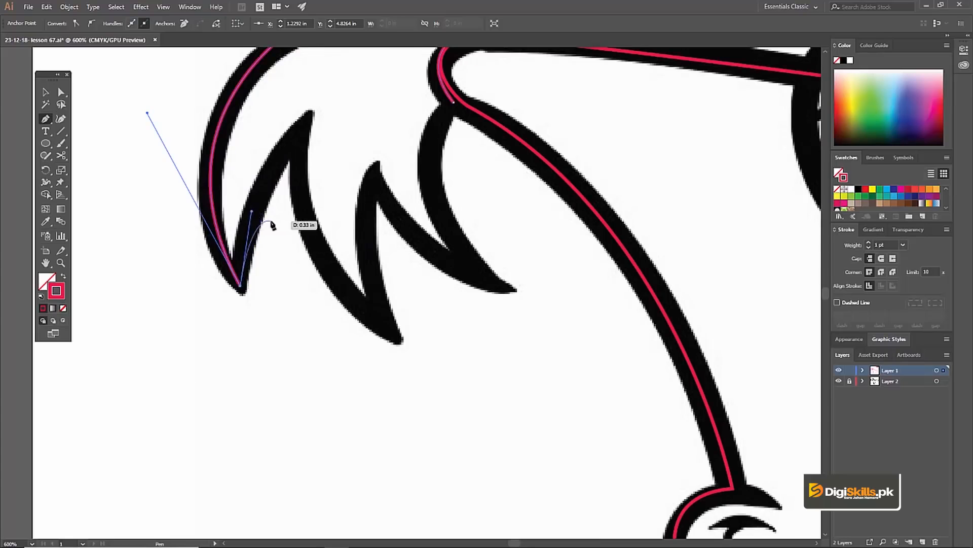
{"action": "left_click_drag", "start_coordinate": [262, 178], "coordinate": [257, 222]}
{"action": "left_click", "coordinate": [297, 173]}
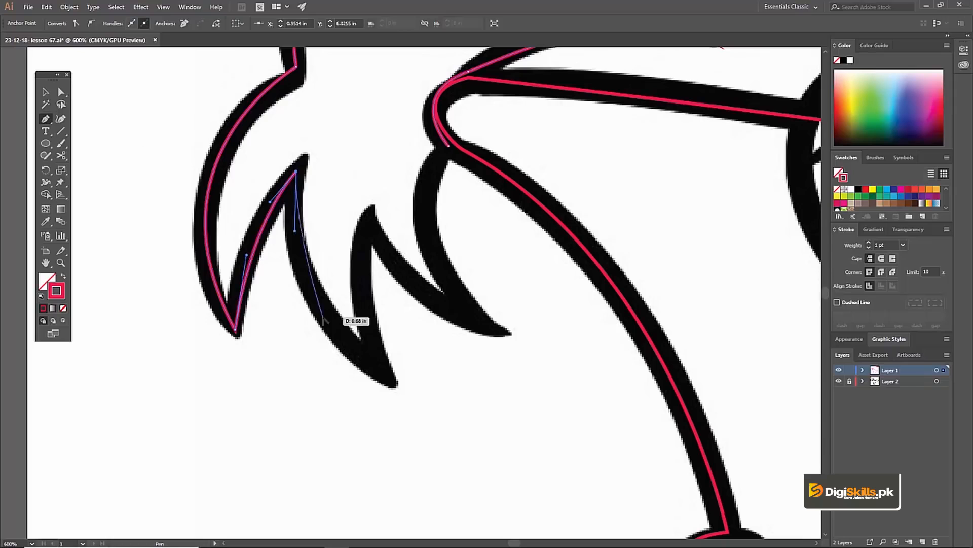
Trace the middle lower hair spike to its tip and up to the second lower notch, redirecting the handles at both corners
{"action": "mouse_move", "coordinate": [394, 385]}
{"action": "left_mouse_down"}
{"action": "mouse_move", "coordinate": [463, 432]}
{"action": "mouse_move", "coordinate": [493, 494]}
{"action": "mouse_move", "coordinate": [374, 348]}
{"action": "left_mouse_up"}
{"action": "left_click_drag", "start_coordinate": [368, 351], "coordinate": [371, 358]}
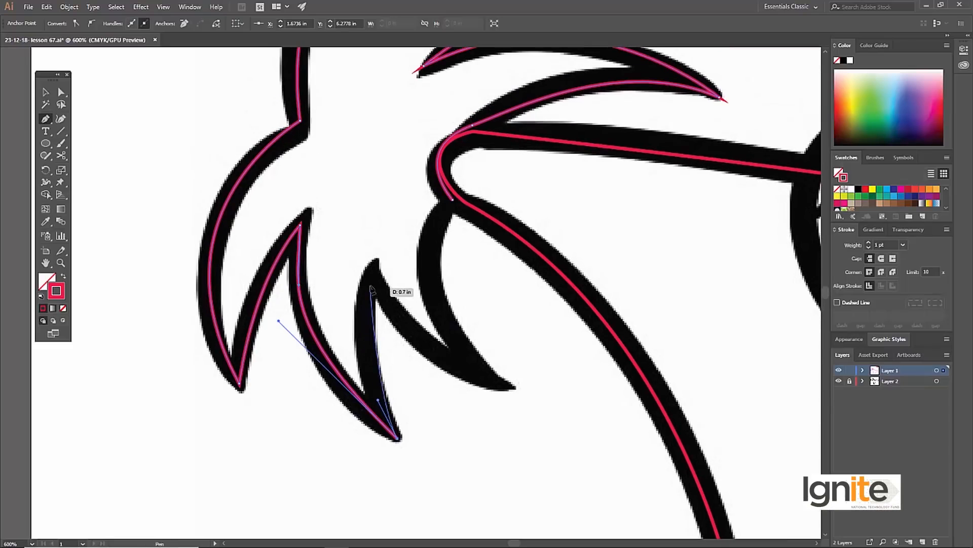
{"action": "left_click_drag", "start_coordinate": [375, 261], "coordinate": [385, 234]}
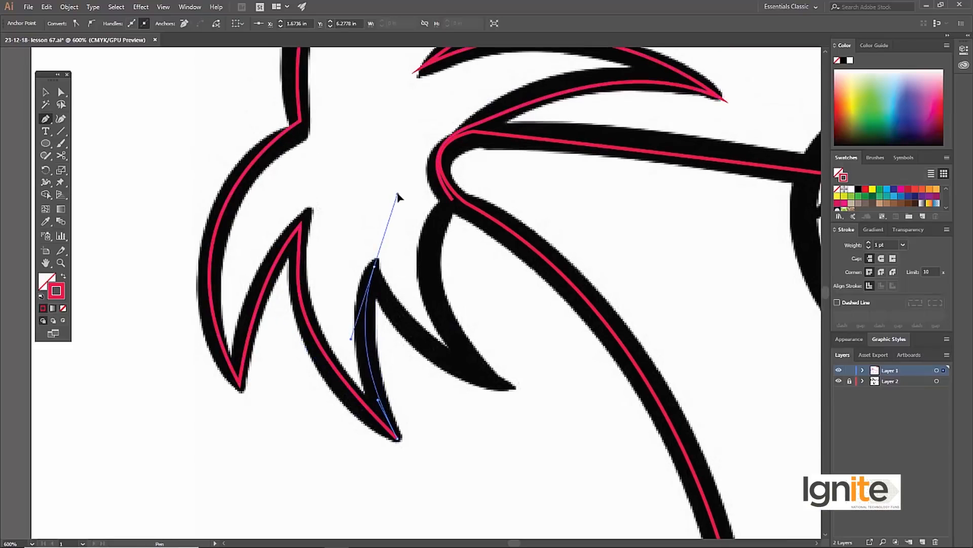
{"action": "left_click_drag", "start_coordinate": [396, 315], "coordinate": [396, 313]}
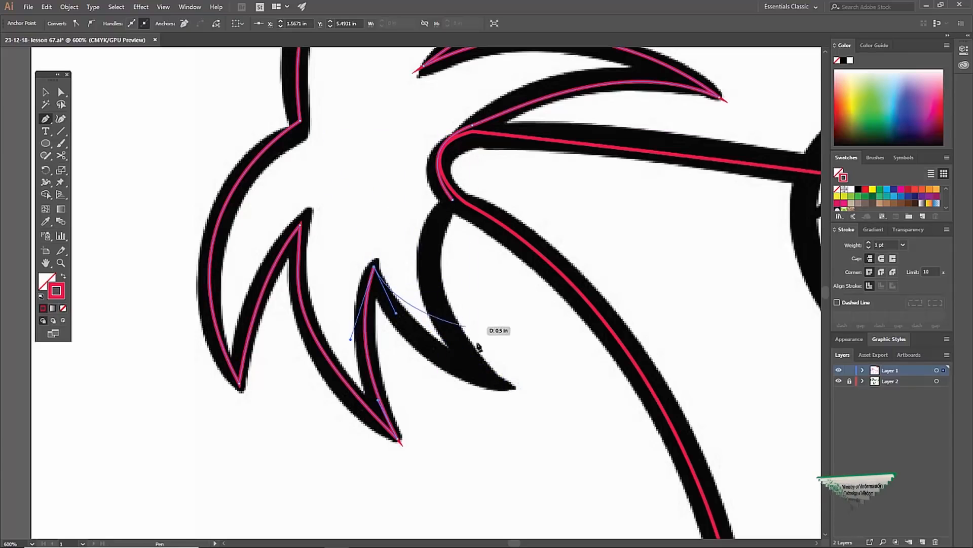
Trace the last lower hair spike beside the head and close the hair path at its starting point
{"action": "left_click_drag", "start_coordinate": [512, 389], "coordinate": [597, 414]}
{"action": "left_click_drag", "start_coordinate": [462, 347], "coordinate": [462, 346]}
{"action": "key", "text": "space"}
{"action": "left_click_drag", "start_coordinate": [438, 290], "coordinate": [453, 356]}
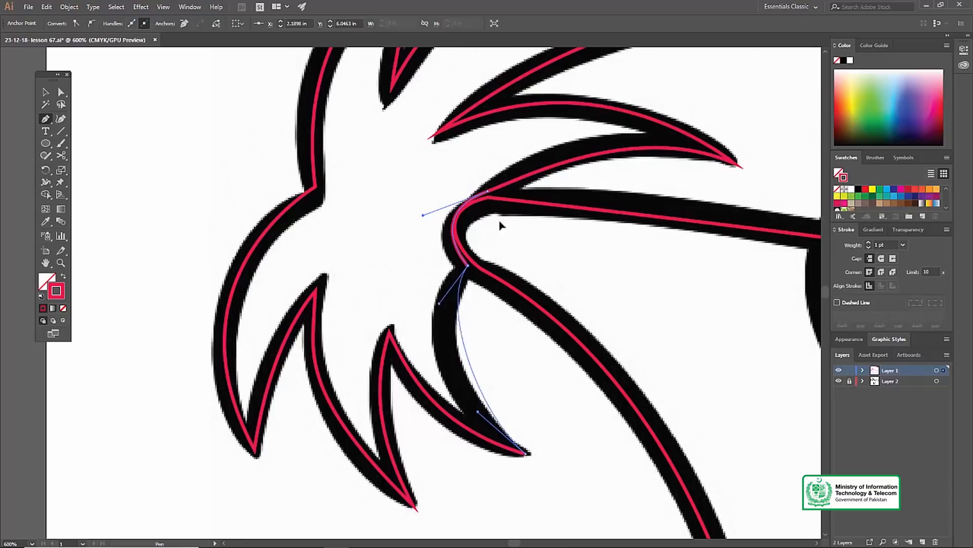
{"action": "key", "text": "z"}
{"action": "left_click", "coordinate": [425, 228], "text": "alt"}
{"action": "left_click", "coordinate": [439, 253], "text": "alt"}
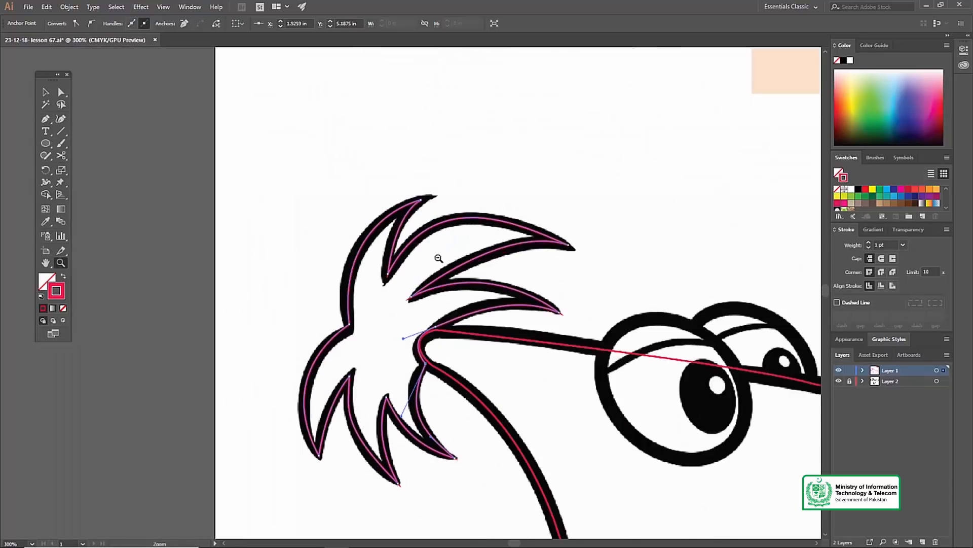
Enlarge the hair outline slightly to about 2.46 × 2.63 in and deselect it
{"action": "key", "text": "v"}
{"action": "left_click", "coordinate": [413, 178]}
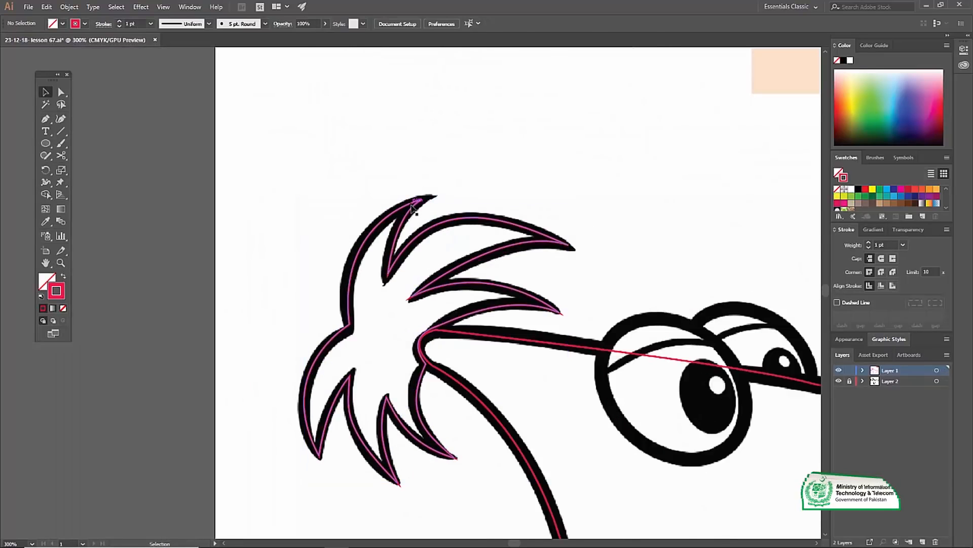
{"action": "left_click", "coordinate": [416, 202]}
{"action": "left_click_drag", "start_coordinate": [568, 200], "coordinate": [574, 194]}
{"action": "left_click", "coordinate": [496, 146]}
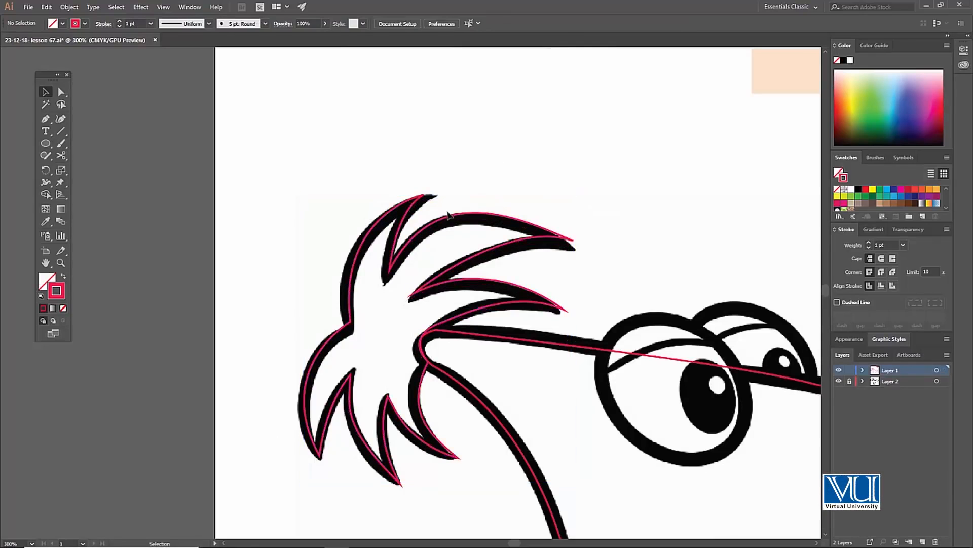
Try shrinking the hair outline and shifting it over the reference drawing
{"action": "left_click", "coordinate": [481, 217]}
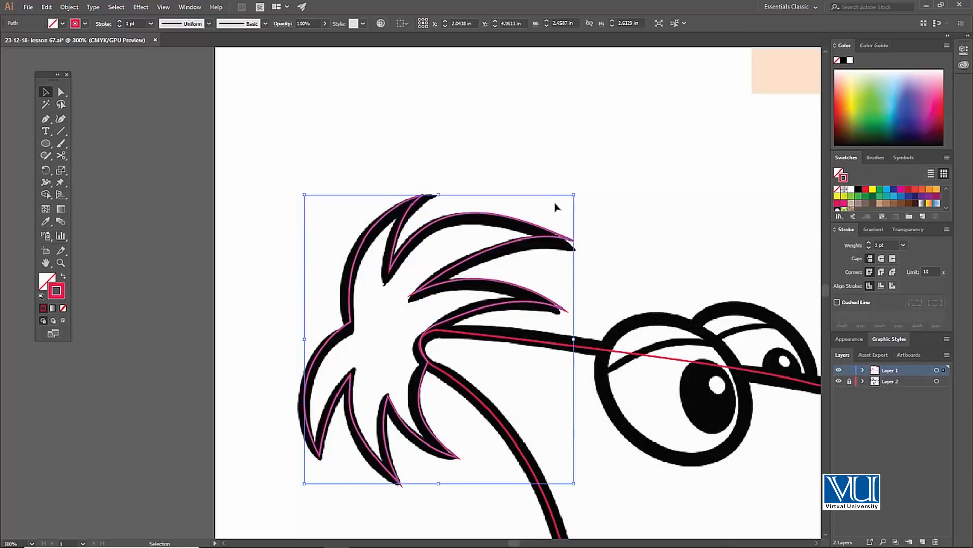
{"action": "left_click_drag", "start_coordinate": [574, 193], "coordinate": [556, 212]}
{"action": "left_click_drag", "start_coordinate": [496, 228], "coordinate": [485, 225]}
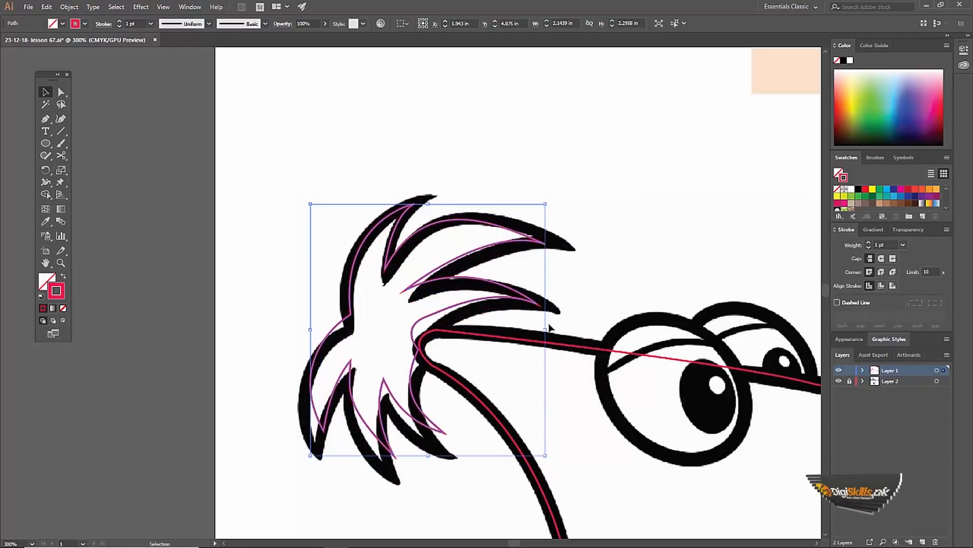
{"action": "key", "text": "a"}
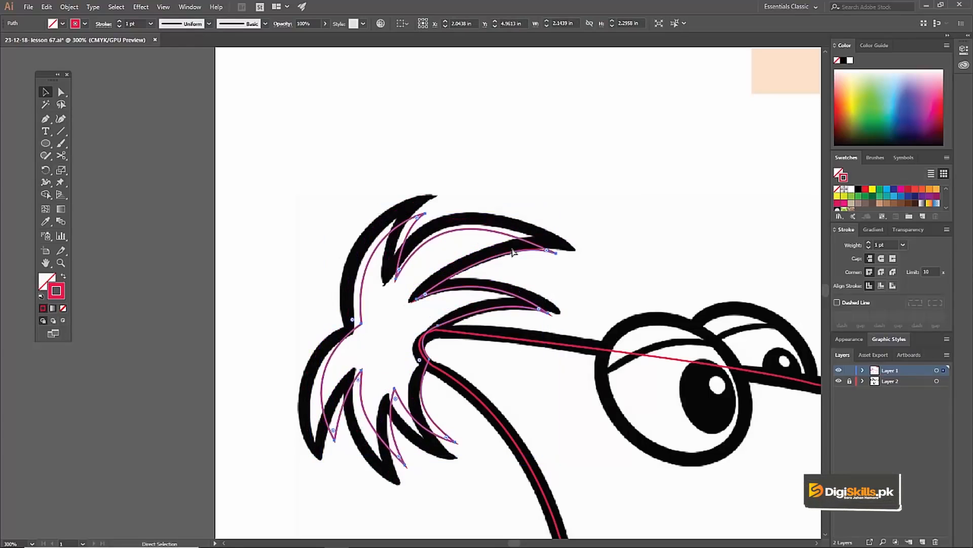
{"action": "key", "text": "v"}
{"action": "left_click", "coordinate": [486, 159]}
{"action": "key", "text": "z"}
{"action": "left_click", "coordinate": [487, 287]}
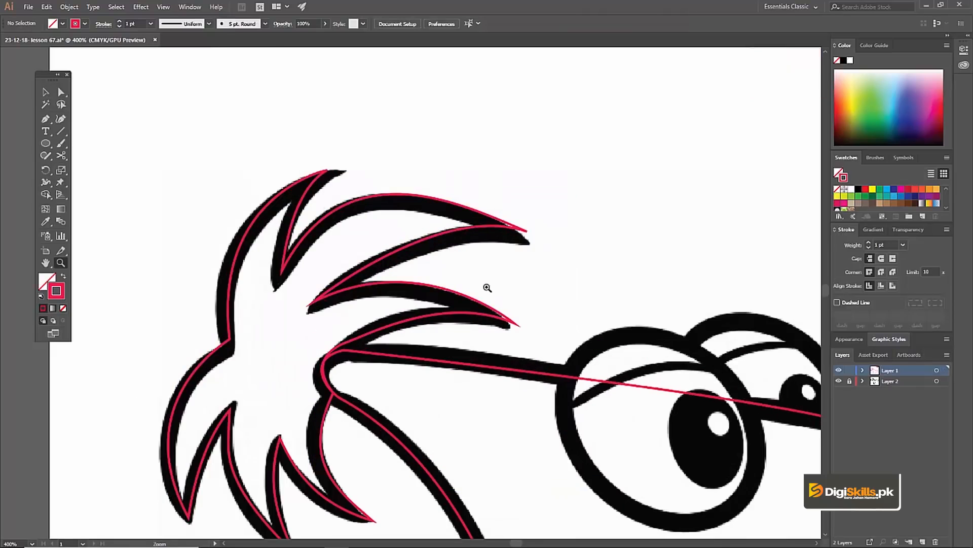
{"action": "left_click_drag", "start_coordinate": [464, 280], "coordinate": [418, 278]}
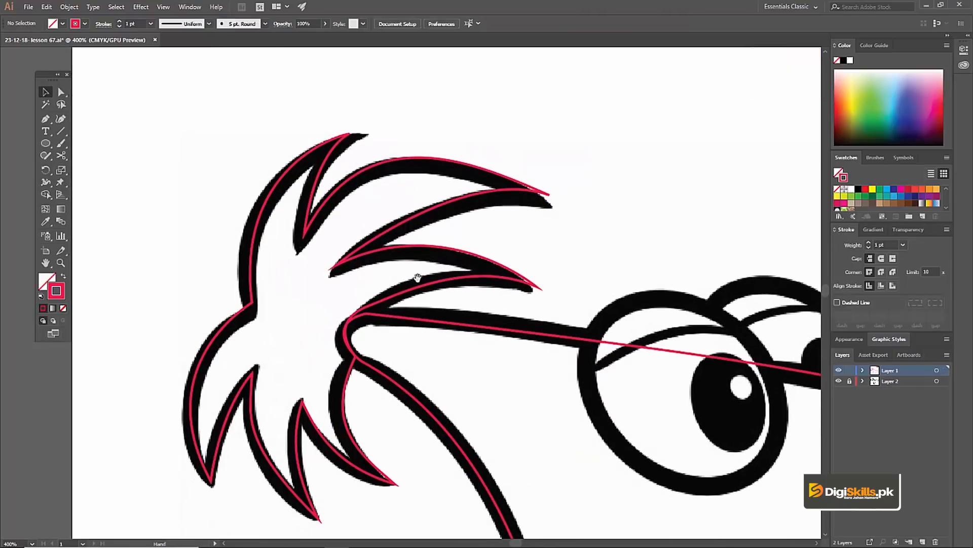
Select the hair outline and examine the traced hair, face and ear outlines against the reference drawing
{"action": "left_click", "coordinate": [371, 257]}
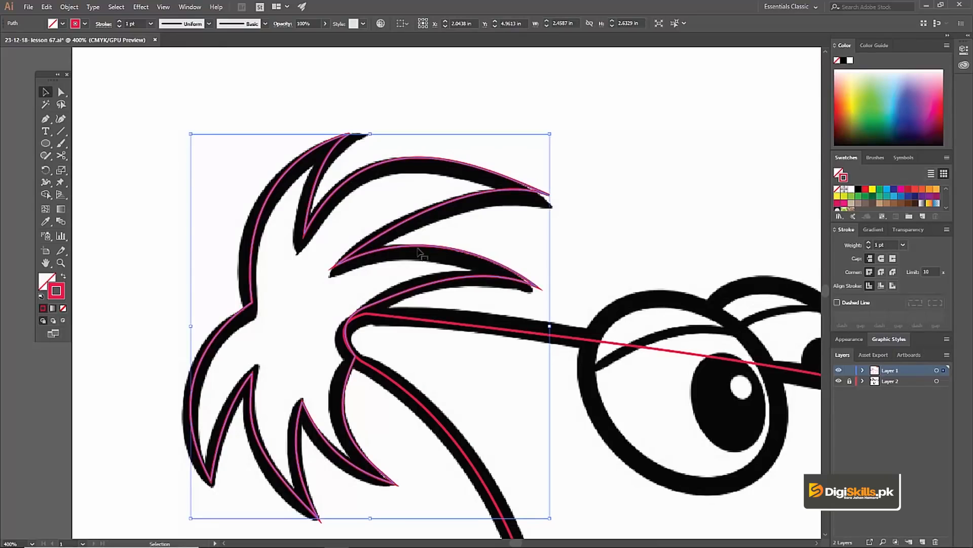
{"action": "key", "text": "z"}
{"action": "left_click", "coordinate": [462, 284], "text": "alt"}
{"action": "left_click", "coordinate": [452, 301], "text": "alt"}
{"action": "key", "text": "v"}
{"action": "left_click_drag", "start_coordinate": [458, 381], "coordinate": [407, 279]}
{"action": "key", "text": "z"}
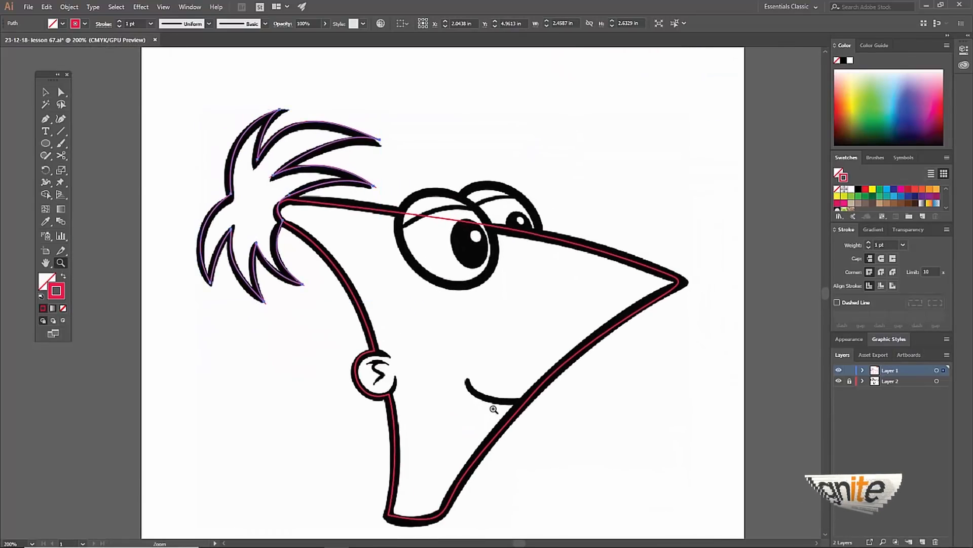
{"action": "left_click", "coordinate": [493, 407]}
{"action": "left_click", "coordinate": [407, 333]}
{"action": "key", "text": "v"}
{"action": "left_click_drag", "start_coordinate": [365, 218], "coordinate": [434, 335]}
{"action": "left_click_drag", "start_coordinate": [270, 248], "coordinate": [317, 323]}
{"action": "mouse_move", "coordinate": [333, 202]}
{"action": "left_mouse_down"}
{"action": "mouse_move", "coordinate": [330, 261]}
{"action": "mouse_move", "coordinate": [339, 261]}
{"action": "mouse_move", "coordinate": [329, 183]}
{"action": "left_mouse_up"}
{"action": "left_click", "coordinate": [318, 388], "text": "ctrl"}
{"action": "left_click_drag", "start_coordinate": [437, 283], "coordinate": [409, 286]}
Trace the S-shaped mark inside the ear from its upper tip along the top and right edges to the lower bend
{"action": "key", "text": "p"}
{"action": "left_click", "coordinate": [333, 268]}
{"action": "left_click_drag", "start_coordinate": [400, 274], "coordinate": [443, 289]}
{"action": "left_click", "coordinate": [394, 285], "text": "ctrl"}
{"action": "key", "text": "z"}
{"action": "left_click", "coordinate": [365, 288]}
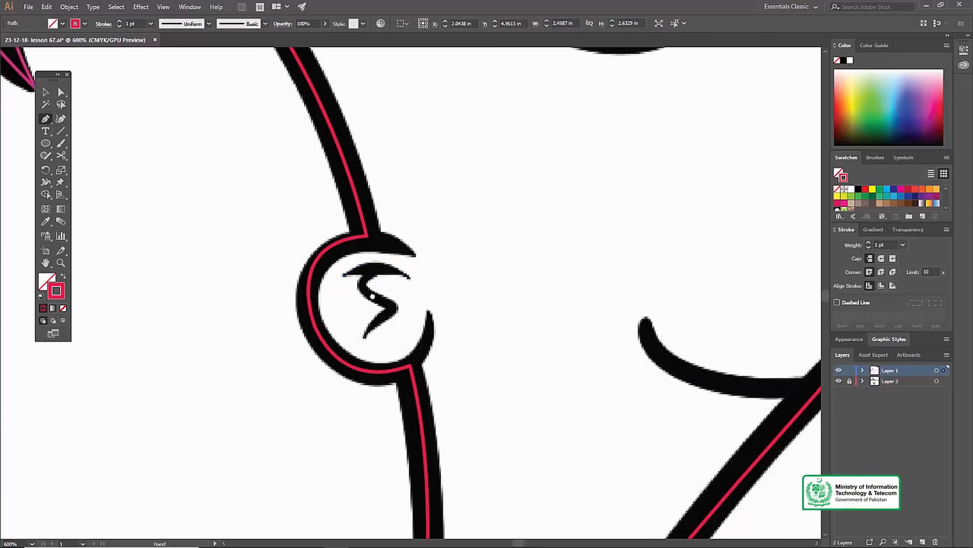
{"action": "left_click", "coordinate": [415, 287]}
{"action": "key", "text": "v"}
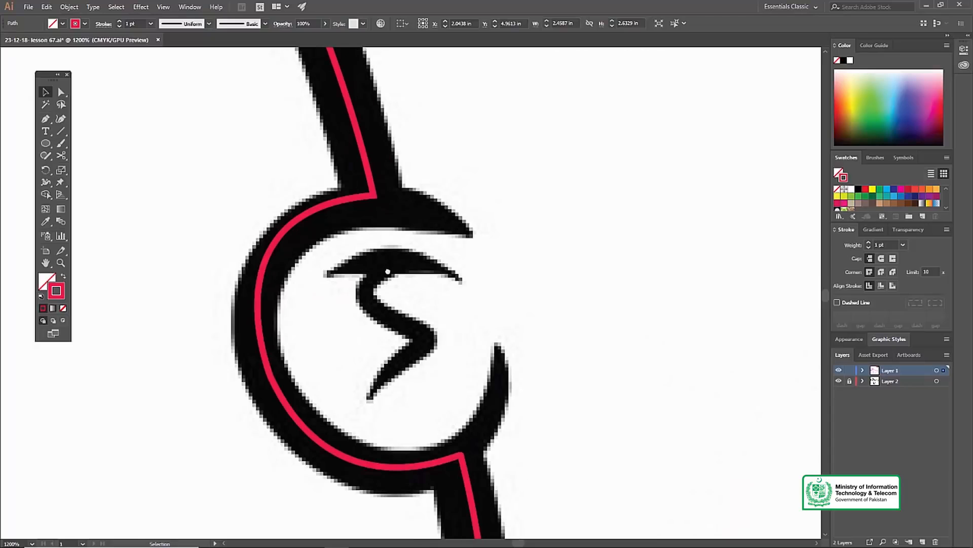
{"action": "left_click", "coordinate": [327, 274]}
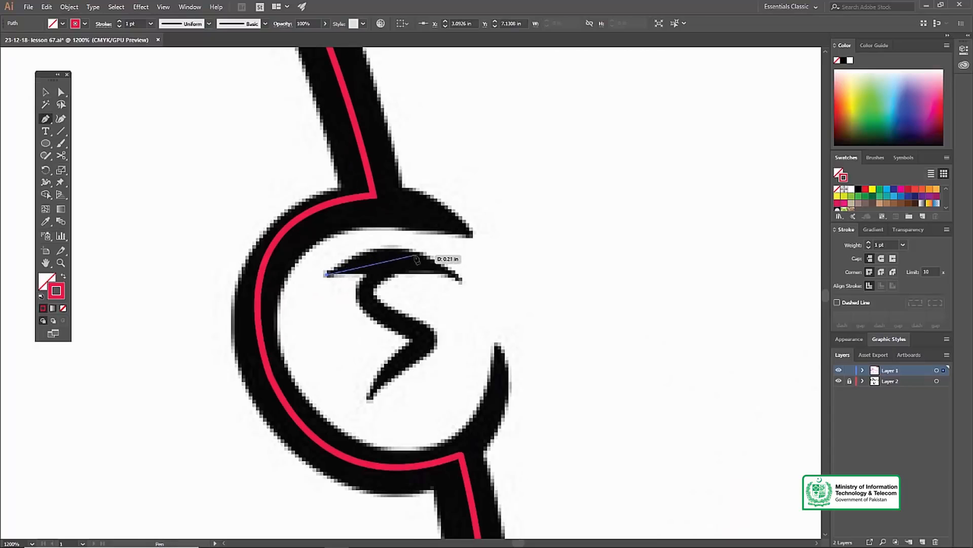
{"action": "mouse_move", "coordinate": [476, 273]}
{"action": "left_mouse_down"}
{"action": "mouse_move", "coordinate": [388, 279]}
{"action": "mouse_move", "coordinate": [409, 318]}
{"action": "left_mouse_up"}
{"action": "left_click_drag", "start_coordinate": [428, 353], "coordinate": [402, 373]}
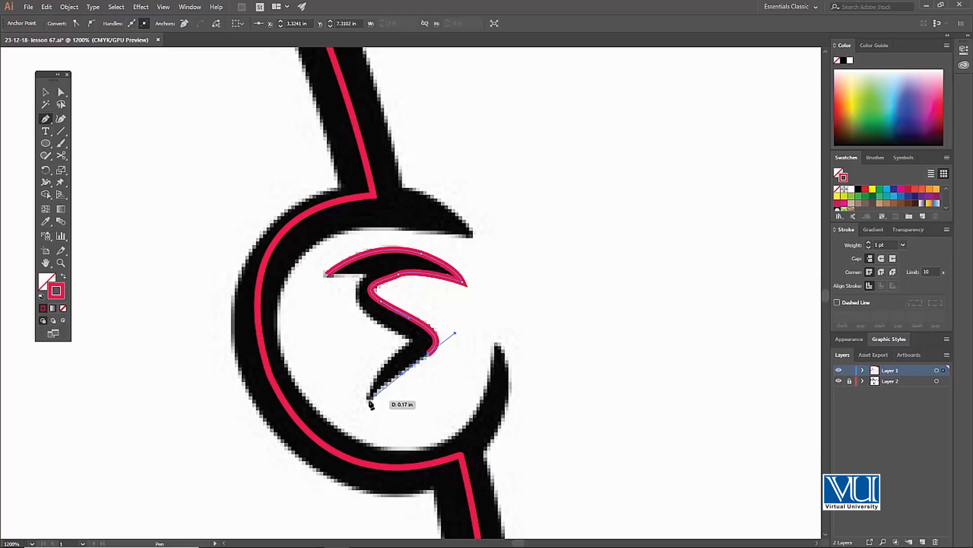
Trace the ear mark's lower tip and left edge back up, closing the path at its starting point
{"action": "left_click_drag", "start_coordinate": [369, 414], "coordinate": [371, 400]}
{"action": "left_click_drag", "start_coordinate": [407, 353], "coordinate": [374, 319]}
{"action": "left_click_drag", "start_coordinate": [361, 279], "coordinate": [294, 279]}
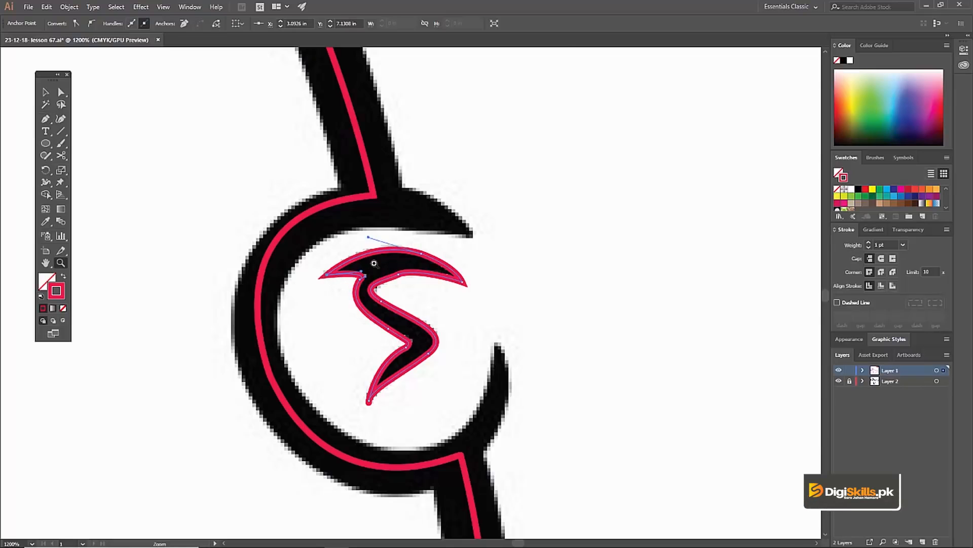
Trace the lower edge of the mouth stroke with the Pen tool from the jaw line to the mouth's outer end
{"action": "key", "text": "z"}
{"action": "left_click", "coordinate": [403, 260], "text": "alt"}
{"action": "left_click", "coordinate": [403, 260], "text": "alt"}
{"action": "left_click", "coordinate": [436, 291], "text": "alt"}
{"action": "left_click_drag", "start_coordinate": [547, 354], "coordinate": [365, 289]}
{"action": "key", "text": "ctrl+space"}
{"action": "left_click", "coordinate": [444, 325]}
{"action": "left_click", "coordinate": [445, 326]}
{"action": "left_click_drag", "start_coordinate": [364, 234], "coordinate": [401, 322]}
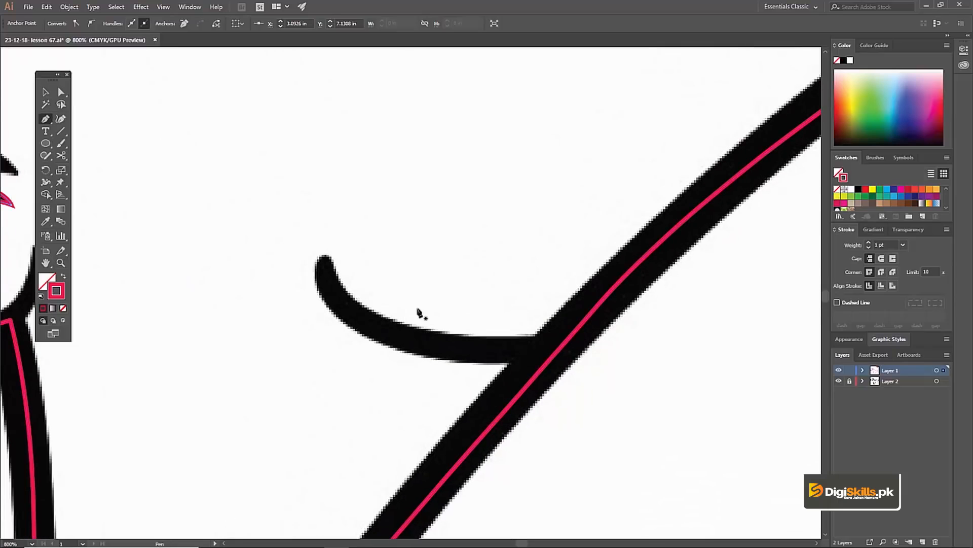
{"action": "left_click", "coordinate": [546, 364]}
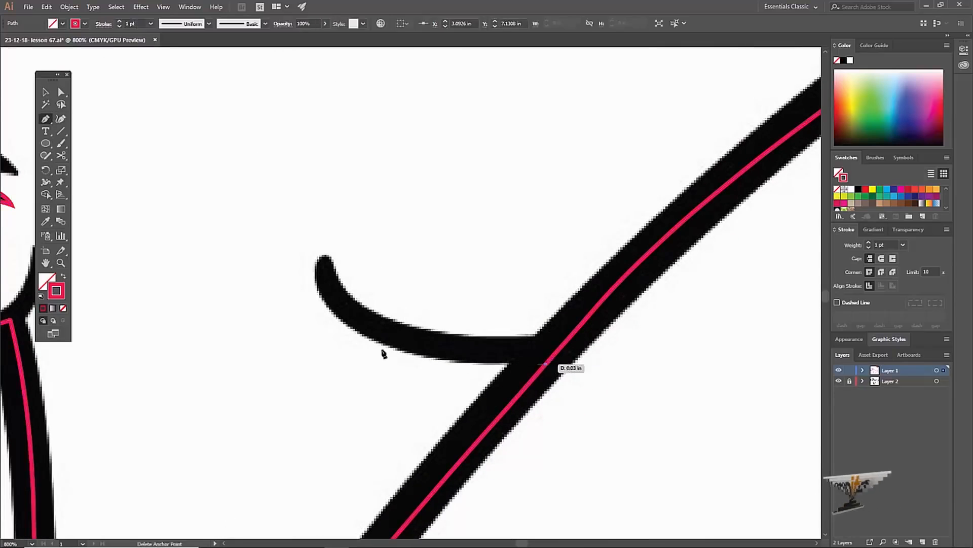
{"action": "left_click_drag", "start_coordinate": [360, 333], "coordinate": [298, 290]}
{"action": "left_click_drag", "start_coordinate": [337, 318], "coordinate": [337, 318]}
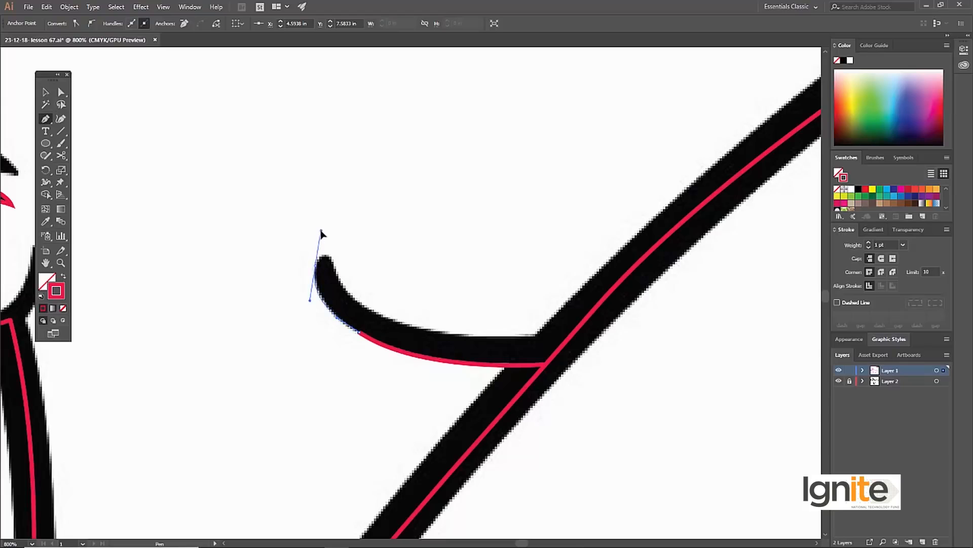
Trace the mouth's rounded tip and upper edge back to the jaw line, close the path and check it in Outline view
{"action": "left_click_drag", "start_coordinate": [318, 259], "coordinate": [342, 286]}
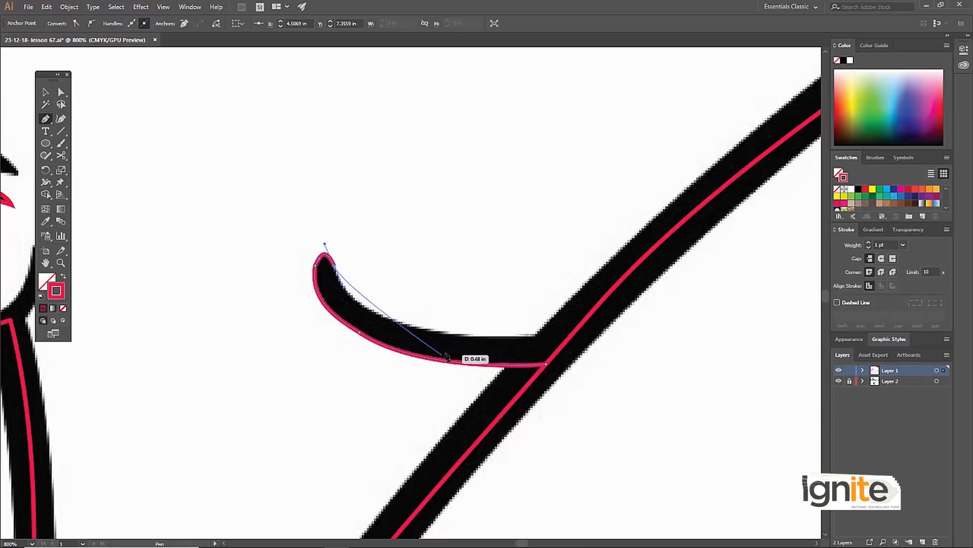
{"action": "left_click_drag", "start_coordinate": [431, 332], "coordinate": [511, 335]}
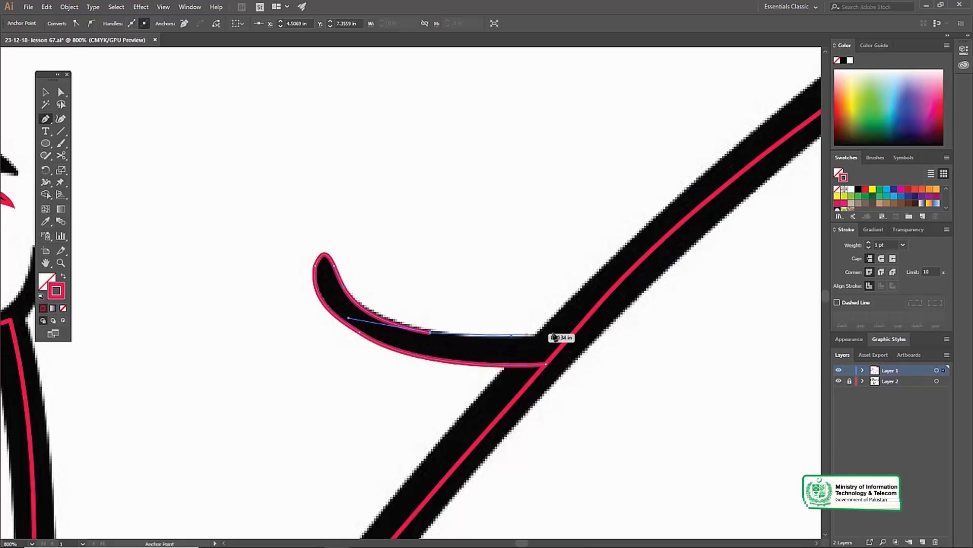
{"action": "left_click", "coordinate": [570, 337]}
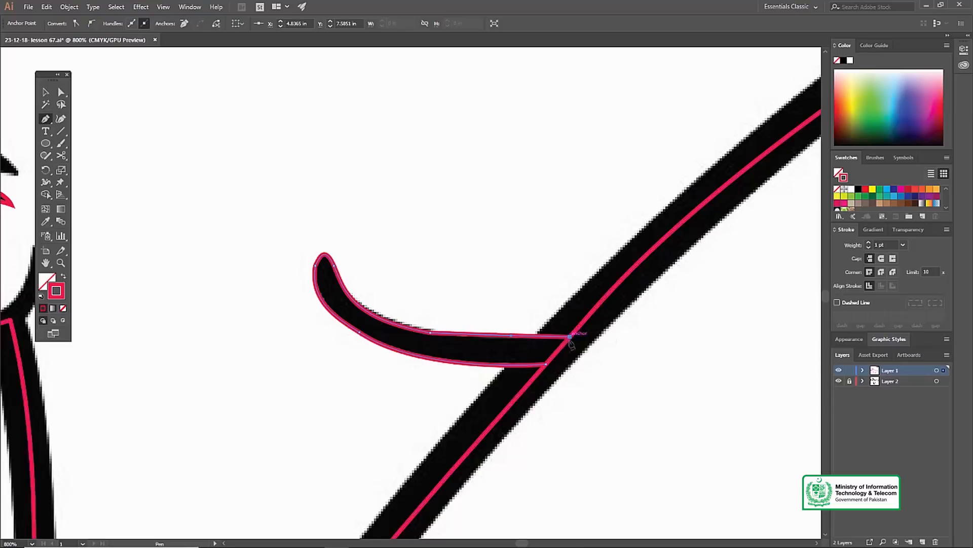
{"action": "left_click", "coordinate": [546, 364]}
{"action": "key", "text": "v"}
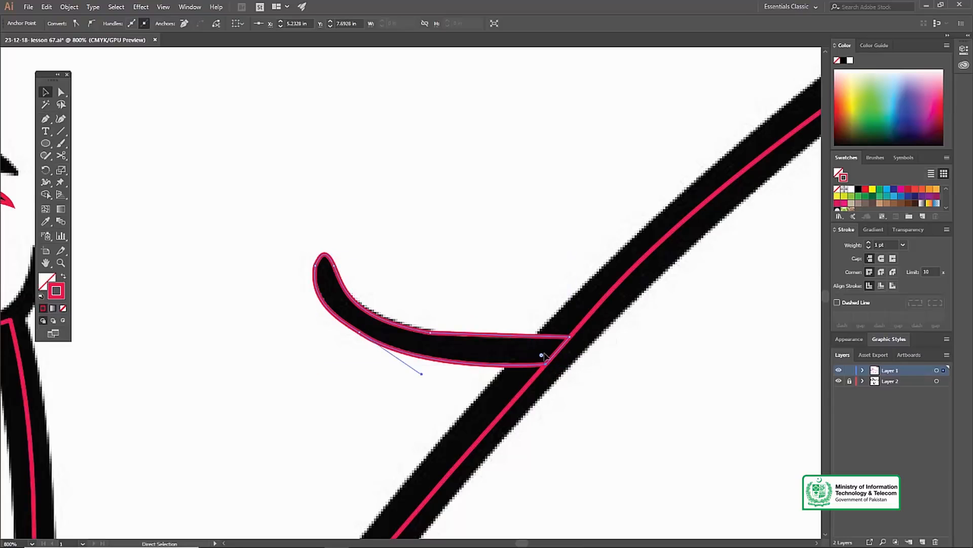
{"action": "key", "text": "ctrl+y"}
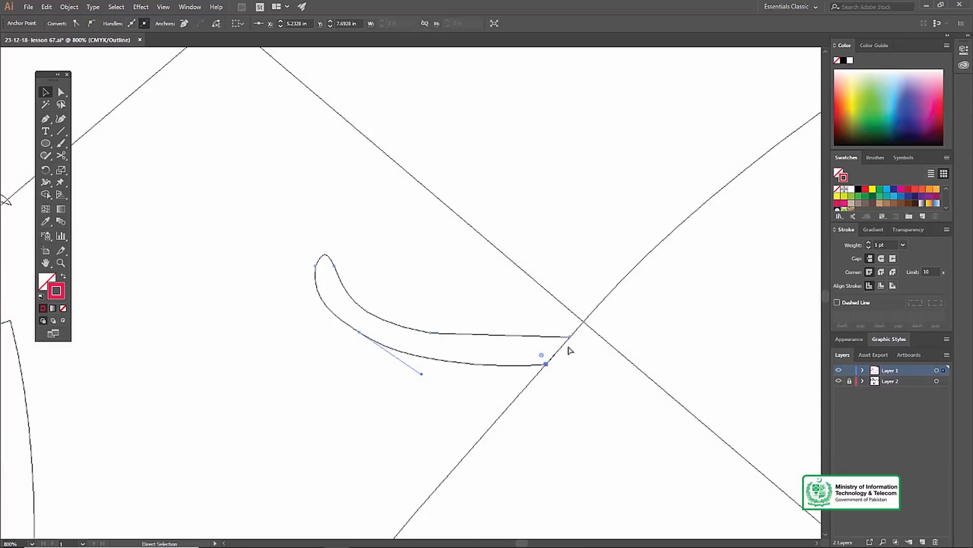
{"action": "key", "text": "ctrl+y"}
Deselect the mouth path and examine the front eye of the reference drawing up close
{"action": "key", "text": "z"}
{"action": "left_click", "coordinate": [415, 292], "text": "alt"}
{"action": "left_click", "coordinate": [416, 292], "text": "alt"}
{"action": "left_click", "coordinate": [416, 292], "text": "alt"}
{"action": "left_click", "coordinate": [415, 292], "text": "alt"}
{"action": "key", "text": "v"}
{"action": "left_click_drag", "start_coordinate": [386, 213], "coordinate": [421, 292]}
{"action": "left_click", "coordinate": [411, 282]}
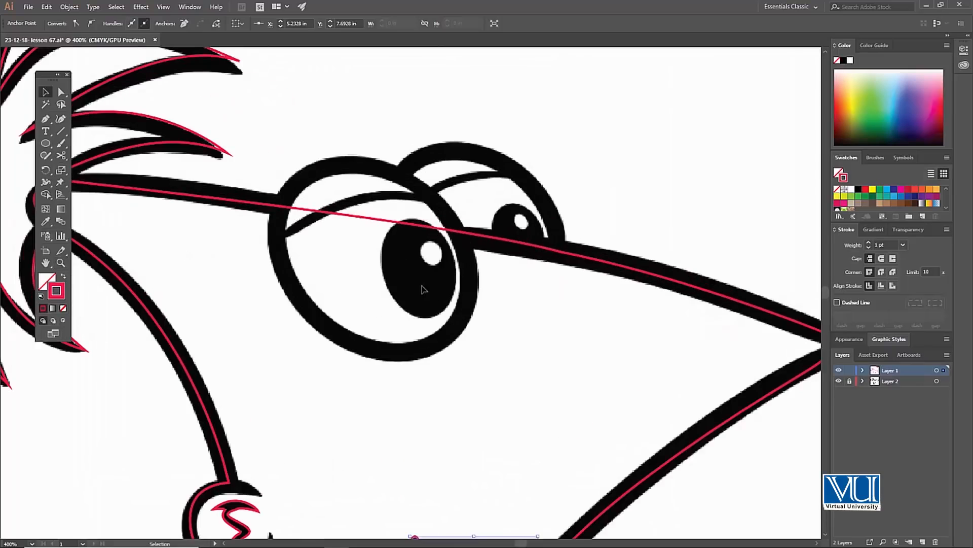
{"action": "left_click_drag", "start_coordinate": [414, 208], "coordinate": [421, 223]}
{"action": "key", "text": "z"}
{"action": "left_click", "coordinate": [369, 250], "text": "alt"}
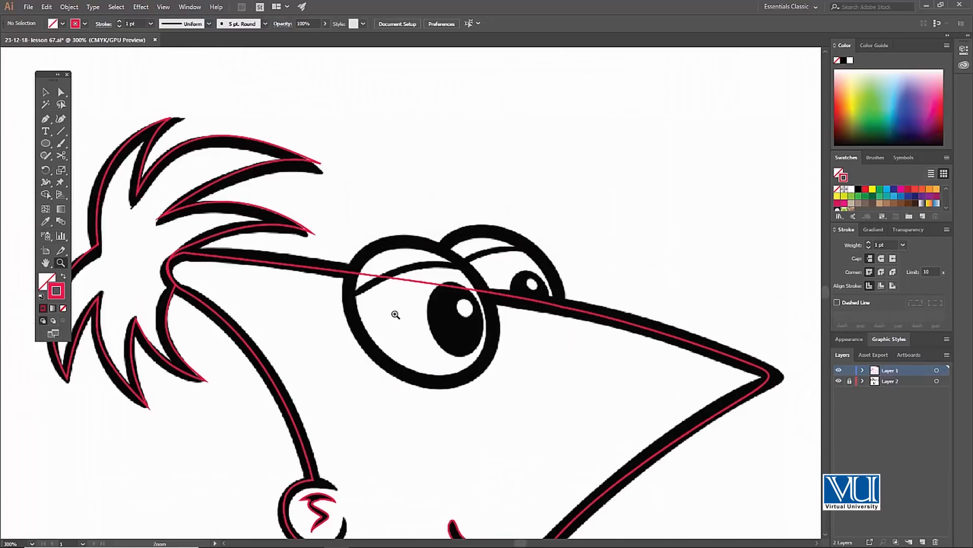
{"action": "left_click", "coordinate": [393, 304]}
{"action": "left_click", "coordinate": [394, 299]}
{"action": "left_click_drag", "start_coordinate": [397, 248], "coordinate": [344, 246]}
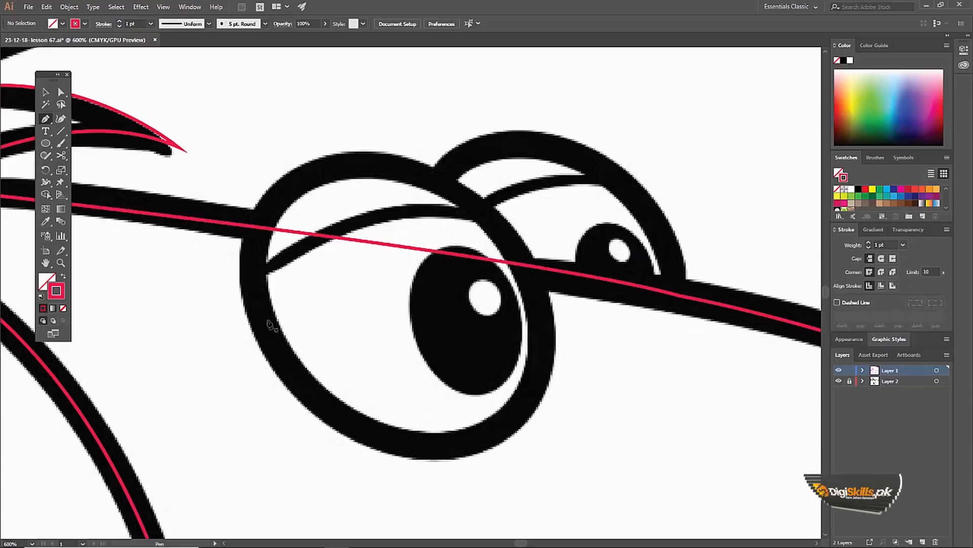
{"action": "left_click_drag", "start_coordinate": [278, 320], "coordinate": [317, 188]}
{"action": "left_click_drag", "start_coordinate": [438, 196], "coordinate": [503, 230]}
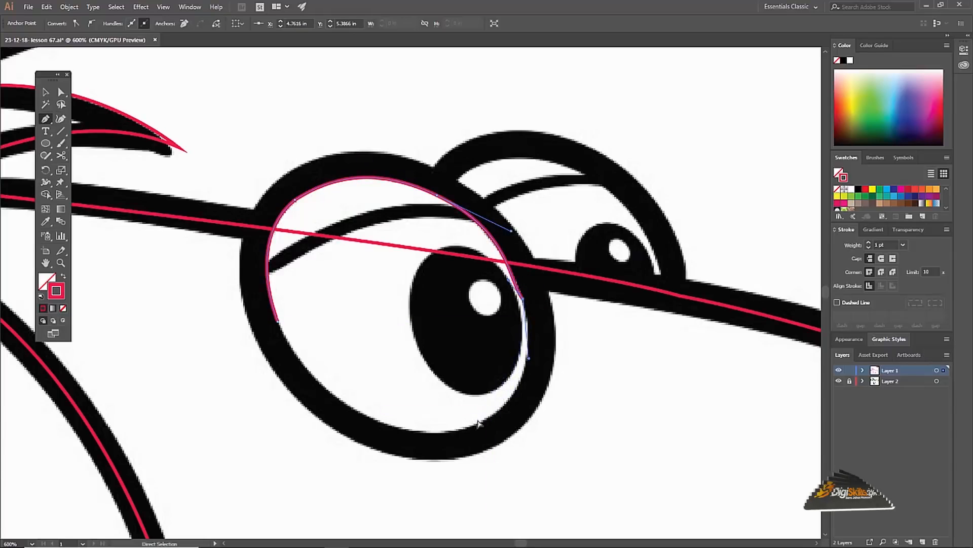
{"action": "key", "text": "ctrl+z"}
{"action": "key", "text": "ctrl+z"}
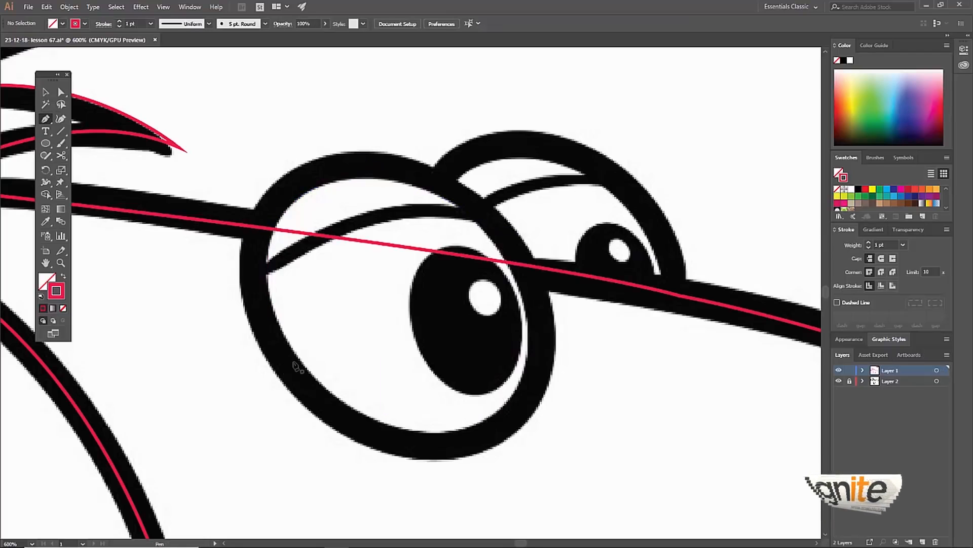
Trace the front eye as a closed oval path along the middle of its black outline
{"action": "left_click", "coordinate": [291, 366]}
{"action": "left_click_drag", "start_coordinate": [266, 209], "coordinate": [309, 128]}
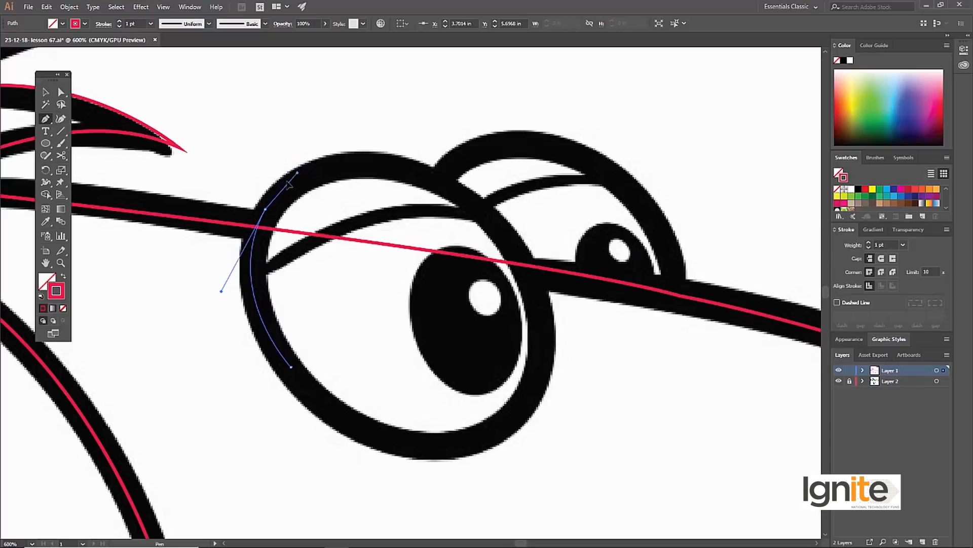
{"action": "left_click_drag", "start_coordinate": [445, 183], "coordinate": [499, 221]}
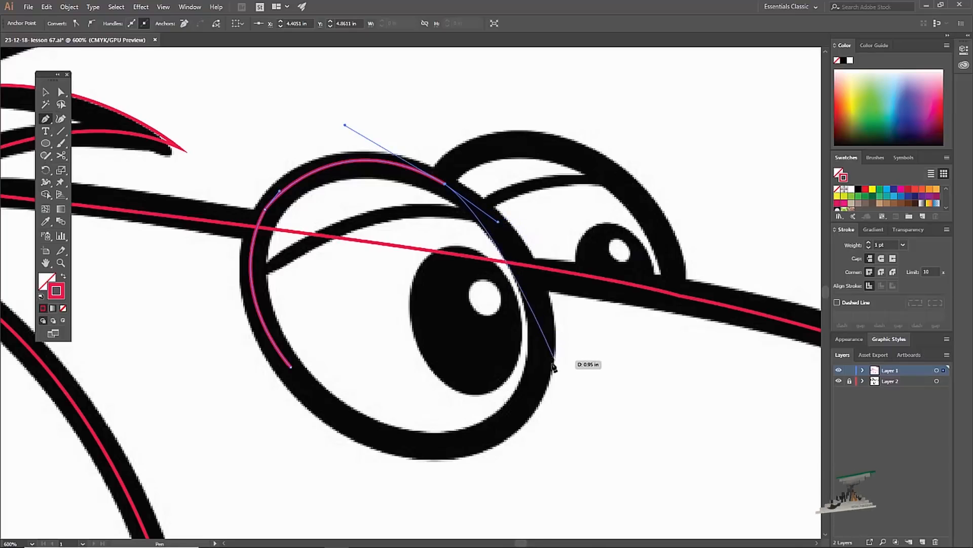
{"action": "left_click_drag", "start_coordinate": [539, 366], "coordinate": [523, 451]}
{"action": "left_click_drag", "start_coordinate": [522, 409], "coordinate": [522, 410]}
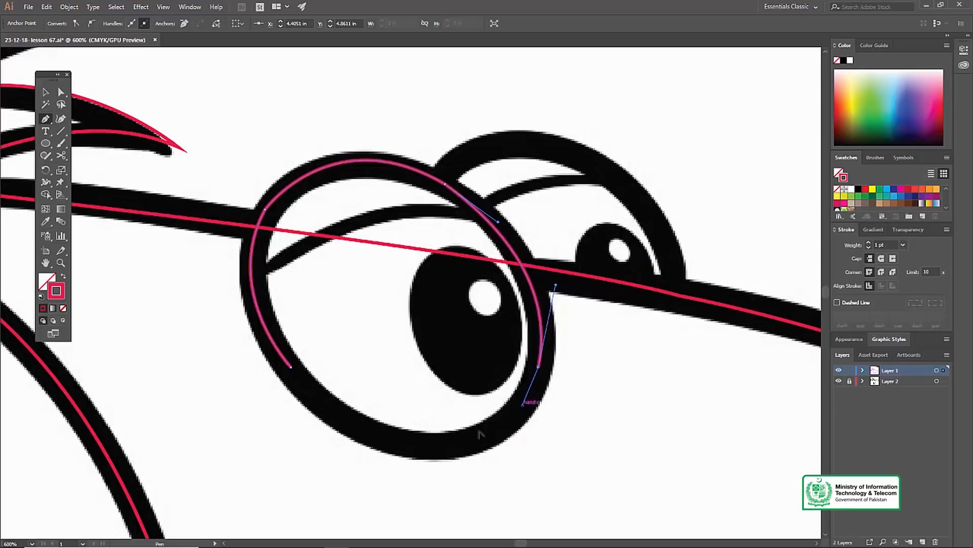
{"action": "left_click_drag", "start_coordinate": [291, 366], "coordinate": [143, 226]}
{"action": "key", "text": "v"}
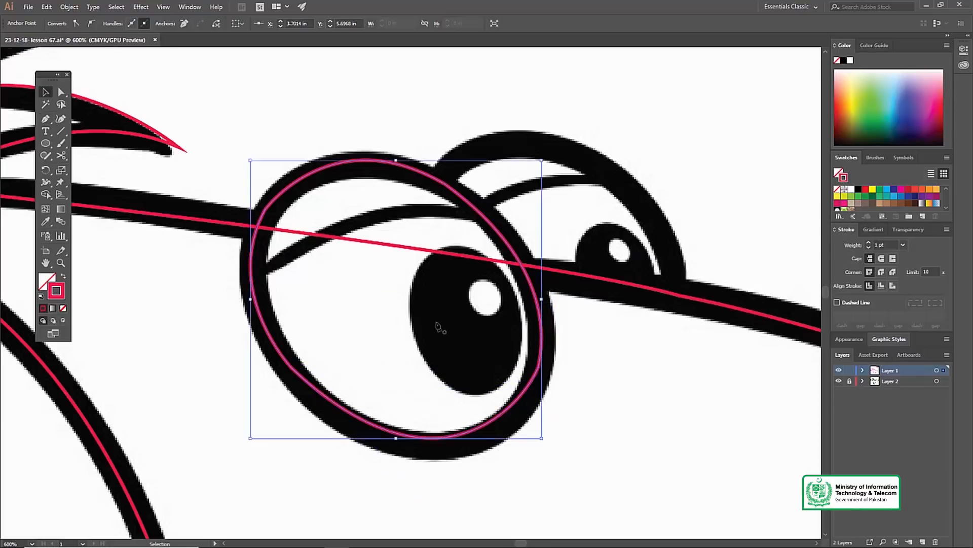
Trace the back eye as a closed path along its arc, the front eye and the forehead line, and check it in Outline view
{"action": "key", "text": "space"}
{"action": "left_click_drag", "start_coordinate": [473, 261], "coordinate": [448, 304]}
{"action": "left_click_drag", "start_coordinate": [516, 281], "coordinate": [448, 310]}
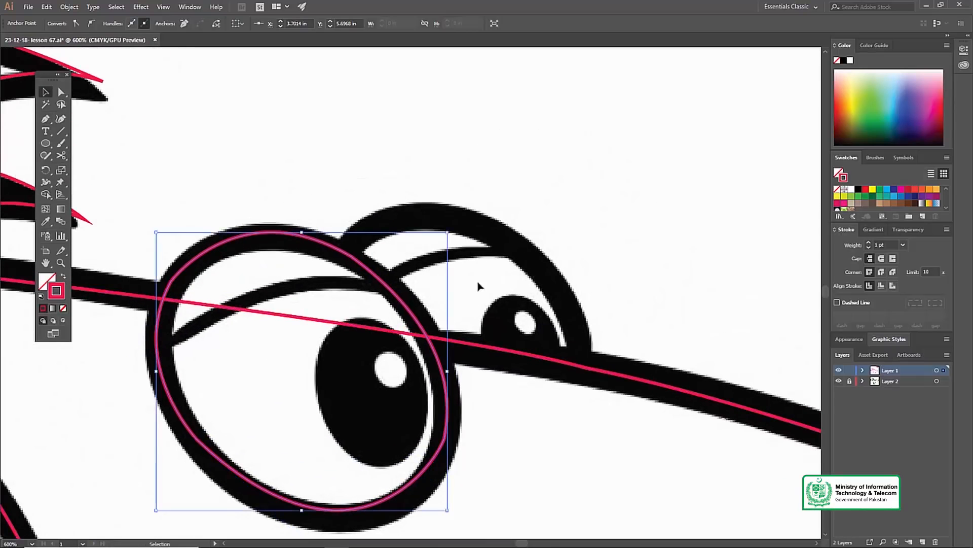
{"action": "key", "text": "p"}
{"action": "left_click_drag", "start_coordinate": [586, 366], "coordinate": [530, 245]}
{"action": "left_click_drag", "start_coordinate": [450, 213], "coordinate": [431, 343]}
{"action": "left_click_drag", "start_coordinate": [444, 378], "coordinate": [463, 342]}
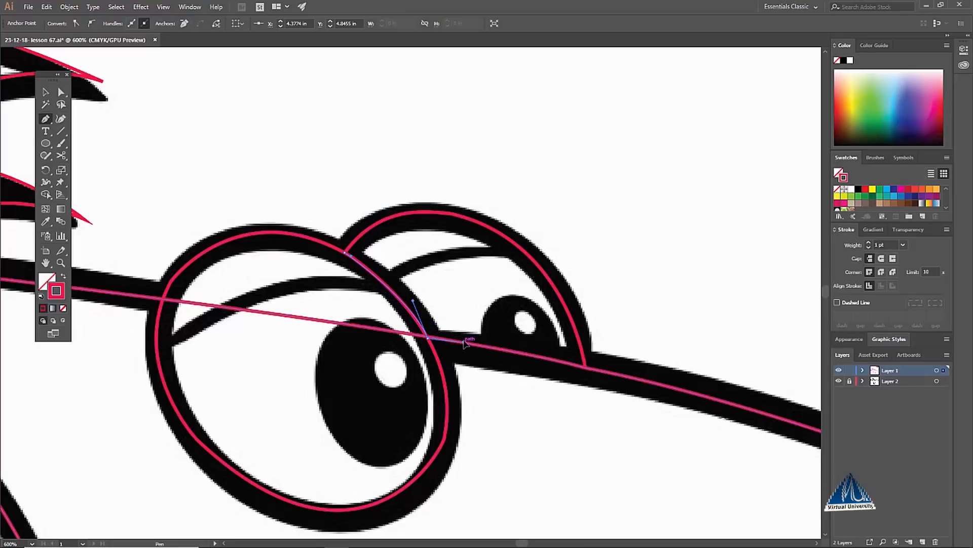
{"action": "left_click", "coordinate": [585, 368]}
{"action": "key", "text": "v"}
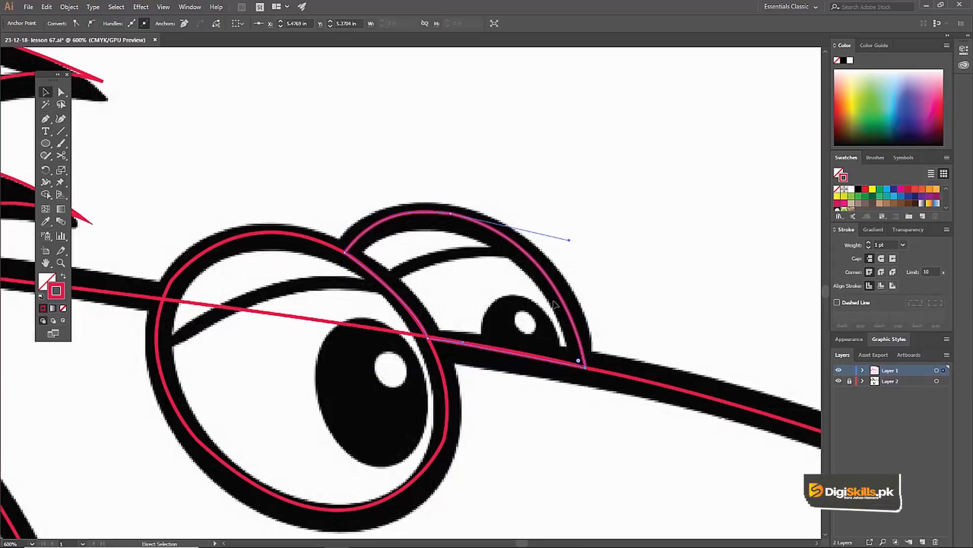
{"action": "key", "text": "ctrl+y"}
{"action": "key", "text": "ctrl+y"}
Trace the back eye's eyelid crease as an open curve from the front eye's outline to the back eye's arc and deselect it
{"action": "key", "text": "ctrl+equal"}
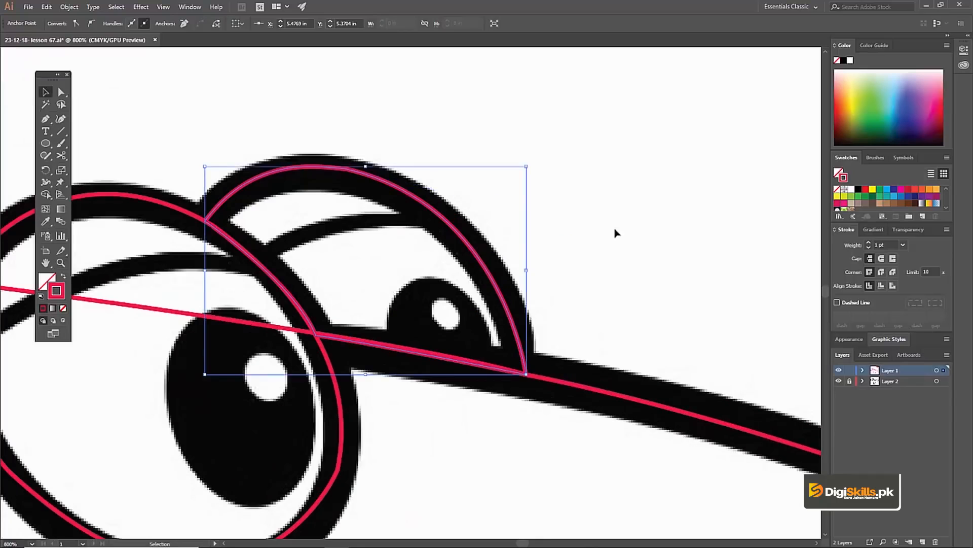
{"action": "left_click", "coordinate": [427, 234]}
{"action": "left_click_drag", "start_coordinate": [428, 234], "coordinate": [472, 231]}
{"action": "left_click", "coordinate": [408, 253]}
{"action": "mouse_move", "coordinate": [590, 207]}
{"action": "left_mouse_down"}
{"action": "mouse_move", "coordinate": [682, 221]}
{"action": "mouse_move", "coordinate": [647, 219]}
{"action": "left_mouse_up"}
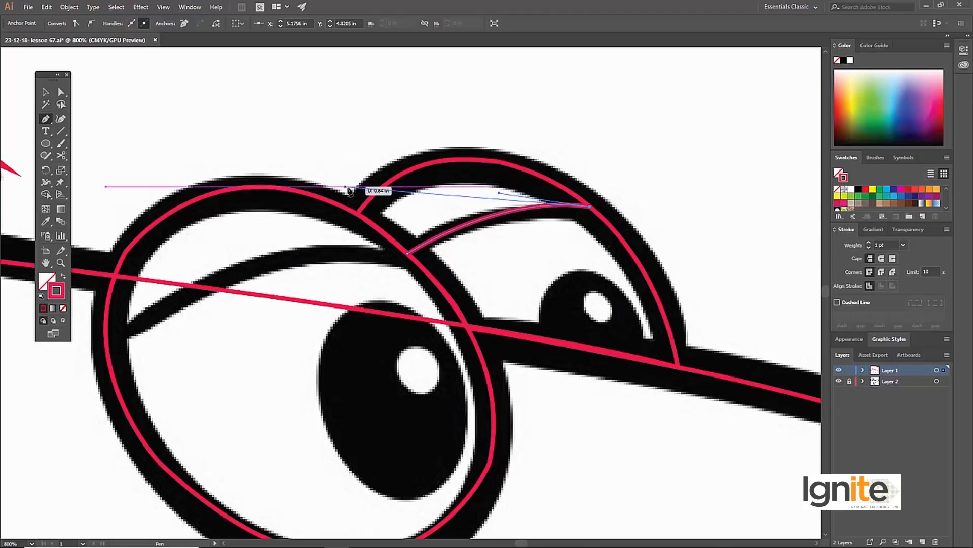
{"action": "left_click", "coordinate": [533, 279], "text": "ctrl"}
Draw an ellipse about 0.11 in across around the white highlight in the back eye's pupil and deselect it
{"action": "left_click", "coordinate": [46, 145]}
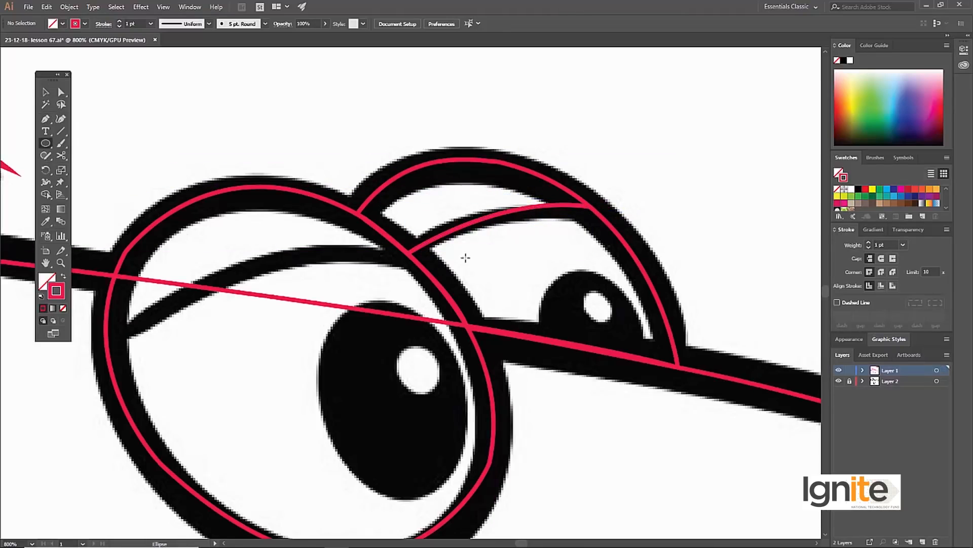
{"action": "mouse_move", "coordinate": [611, 315]}
{"action": "left_mouse_down"}
{"action": "mouse_move", "coordinate": [614, 325]}
{"action": "mouse_move", "coordinate": [619, 304]}
{"action": "left_mouse_up"}
{"action": "key", "text": "v"}
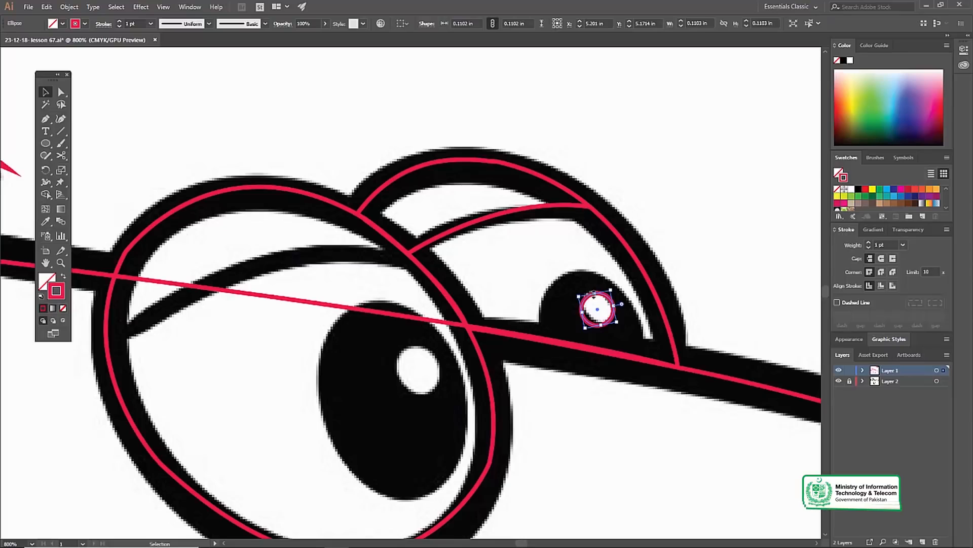
{"action": "left_click", "coordinate": [571, 282]}
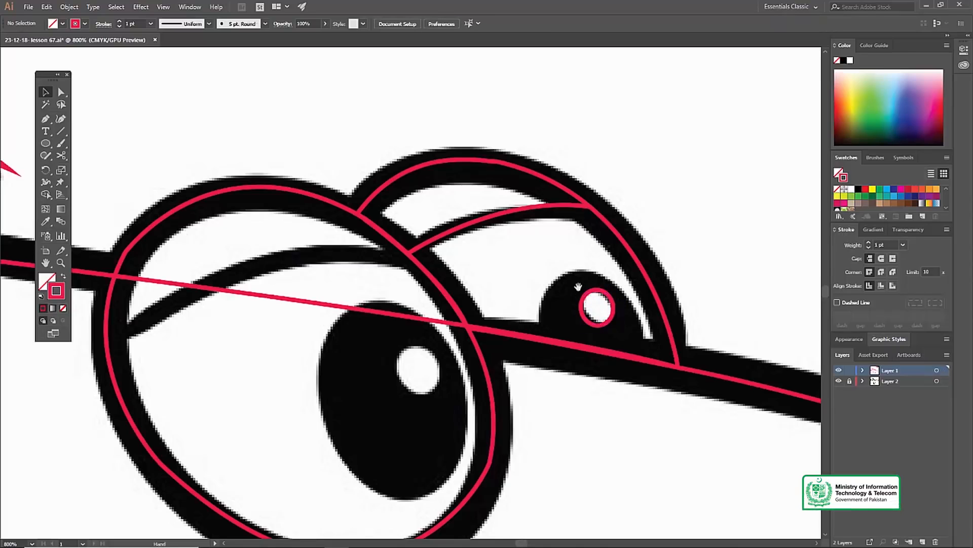
Trace the back eye's pupil as a closed path around its black arc and along the forehead line
{"action": "left_click_drag", "start_coordinate": [577, 286], "coordinate": [531, 264]}
{"action": "key", "text": "p"}
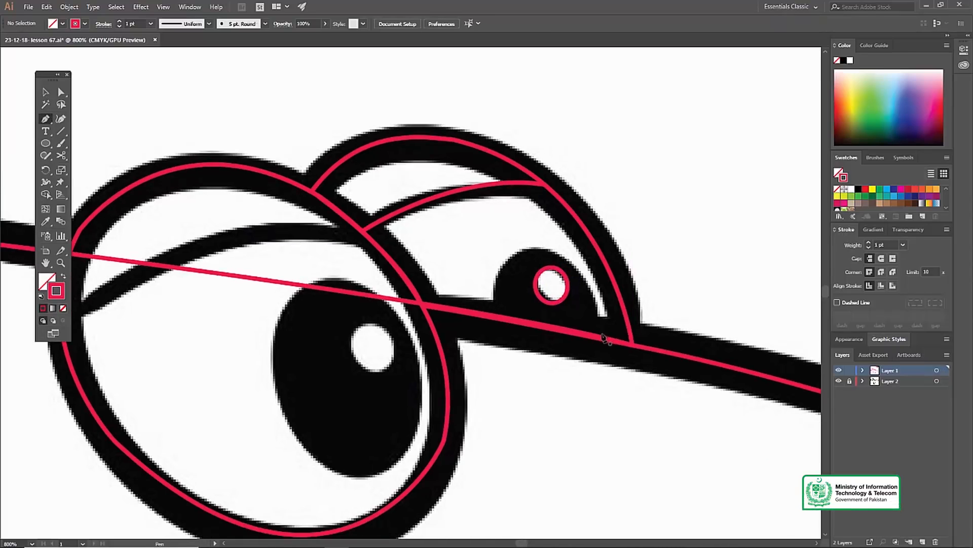
{"action": "left_click", "coordinate": [600, 335]}
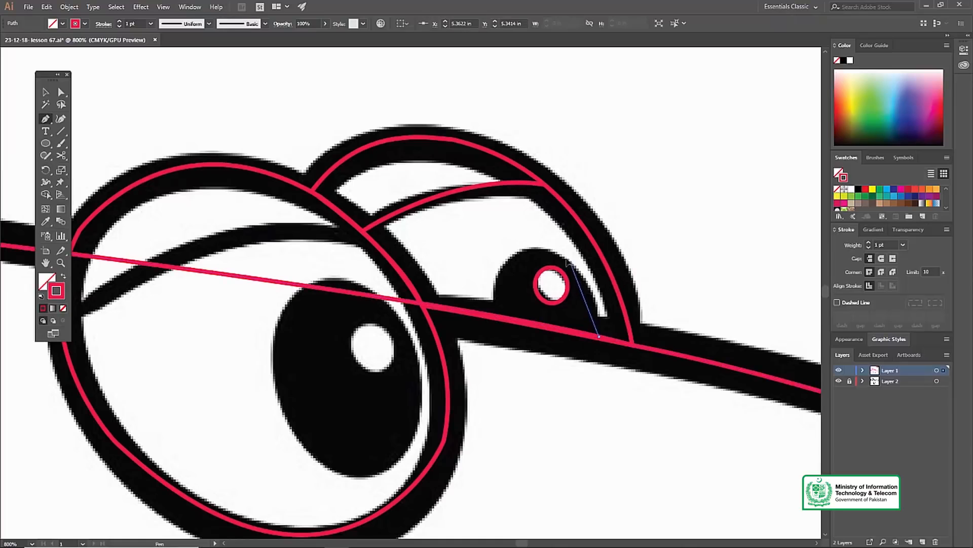
{"action": "left_click_drag", "start_coordinate": [550, 249], "coordinate": [554, 251]}
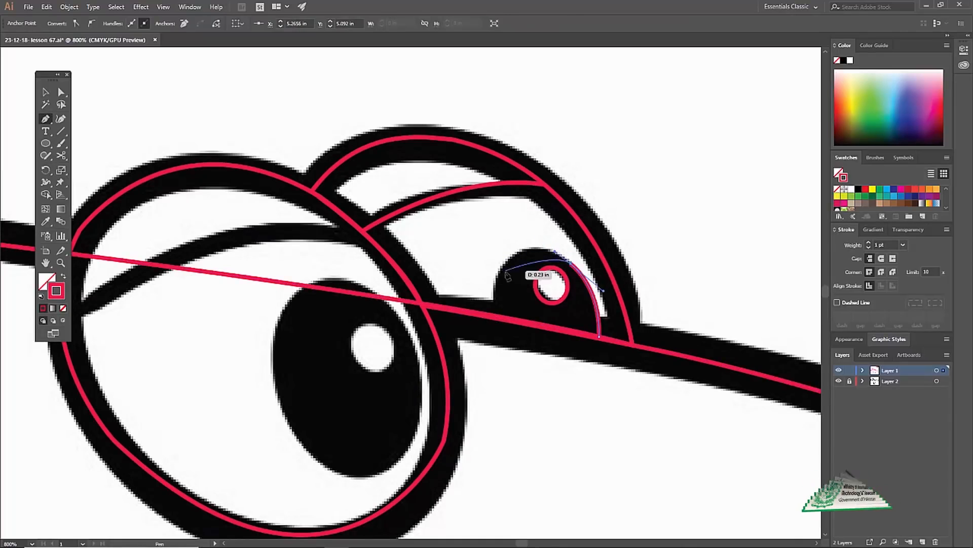
{"action": "mouse_move", "coordinate": [494, 281]}
{"action": "left_mouse_down"}
{"action": "mouse_move", "coordinate": [467, 330]}
{"action": "mouse_move", "coordinate": [491, 294]}
{"action": "left_mouse_up"}
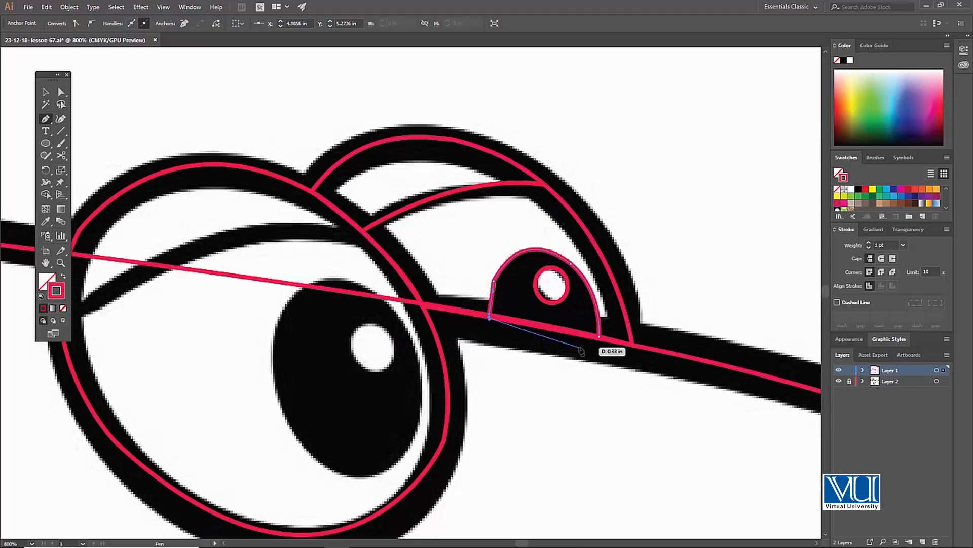
{"action": "left_click", "coordinate": [600, 336]}
{"action": "mouse_move", "coordinate": [491, 313]}
{"action": "left_mouse_down"}
{"action": "mouse_move", "coordinate": [483, 316]}
{"action": "mouse_move", "coordinate": [500, 320]}
{"action": "mouse_move", "coordinate": [483, 315]}
{"action": "left_mouse_up"}
{"action": "key", "text": "ctrl+z"}
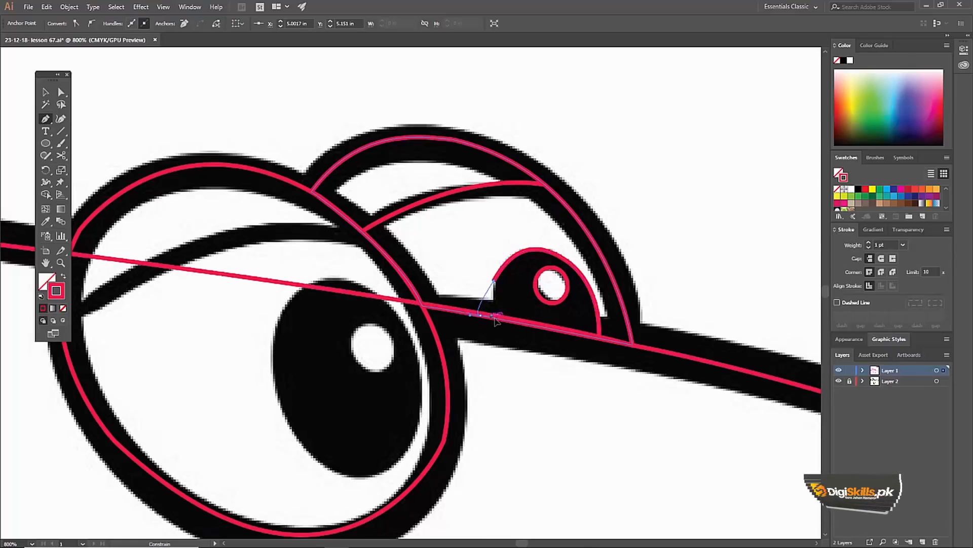
{"action": "left_click_drag", "start_coordinate": [600, 335], "coordinate": [603, 338]}
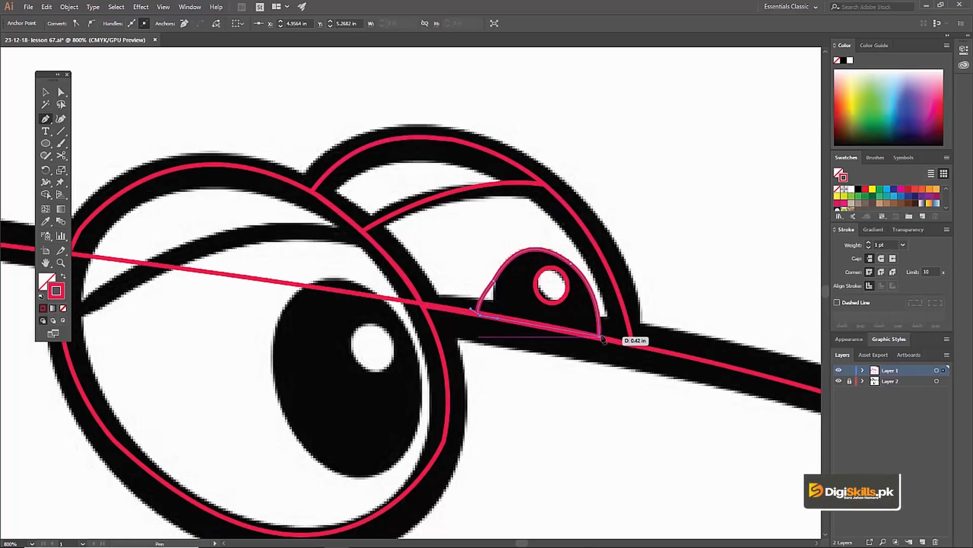
{"action": "key", "text": "ctrl+z"}
{"action": "mouse_move", "coordinate": [493, 315]}
{"action": "left_mouse_down"}
{"action": "mouse_move", "coordinate": [500, 327]}
{"action": "mouse_move", "coordinate": [506, 320]}
{"action": "left_mouse_up"}
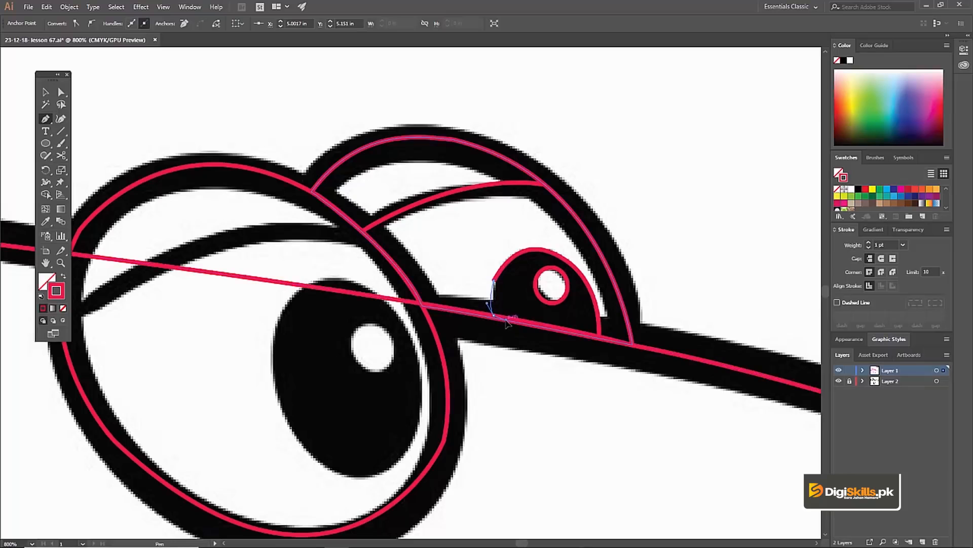
{"action": "left_click", "coordinate": [600, 336]}
Draw a tilted ellipse about 0.13 by 0.18 in around the white highlight in the front eye's pupil and deselect it
{"action": "left_click_drag", "start_coordinate": [421, 292], "coordinate": [542, 231]}
{"action": "key", "text": "v"}
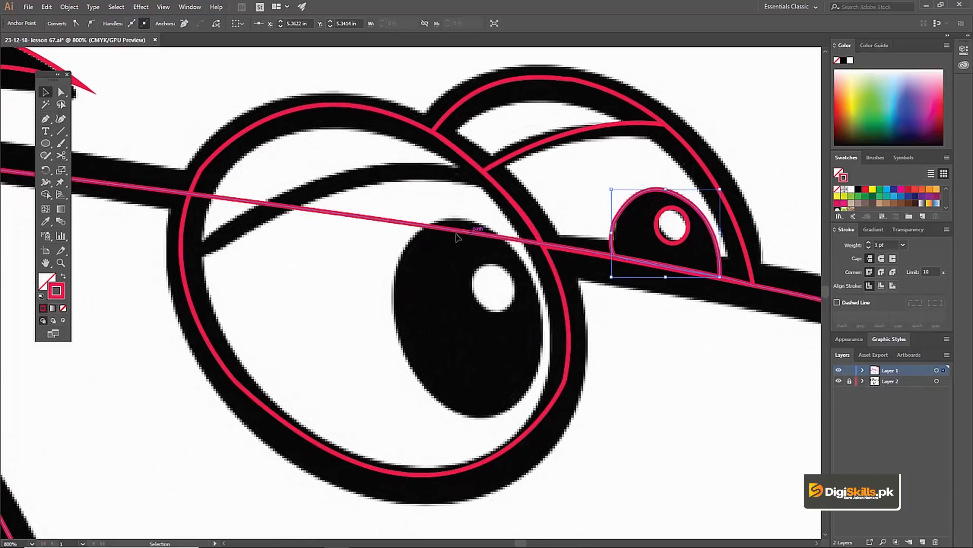
{"action": "key", "text": "l"}
{"action": "left_click_drag", "start_coordinate": [475, 262], "coordinate": [521, 314]}
{"action": "key", "text": "v"}
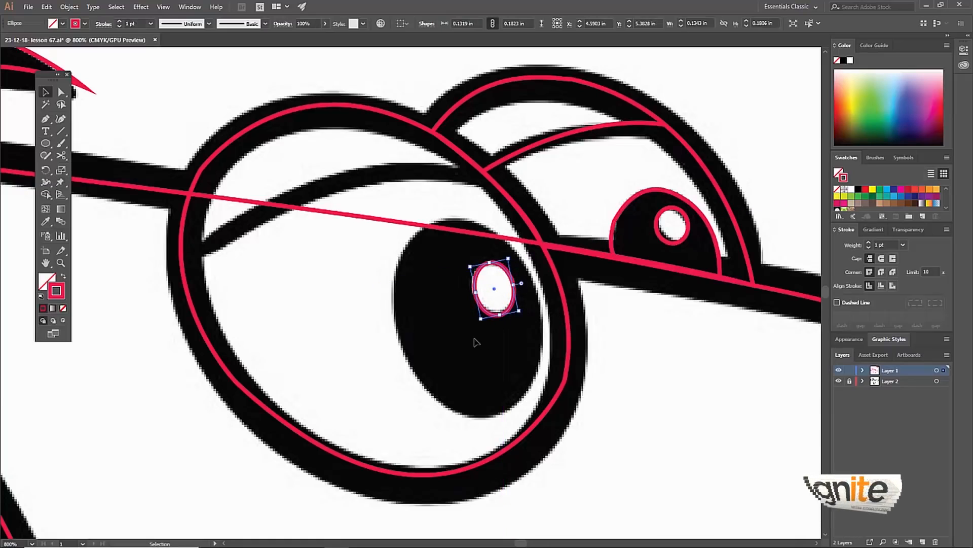
{"action": "left_click", "coordinate": [473, 342]}
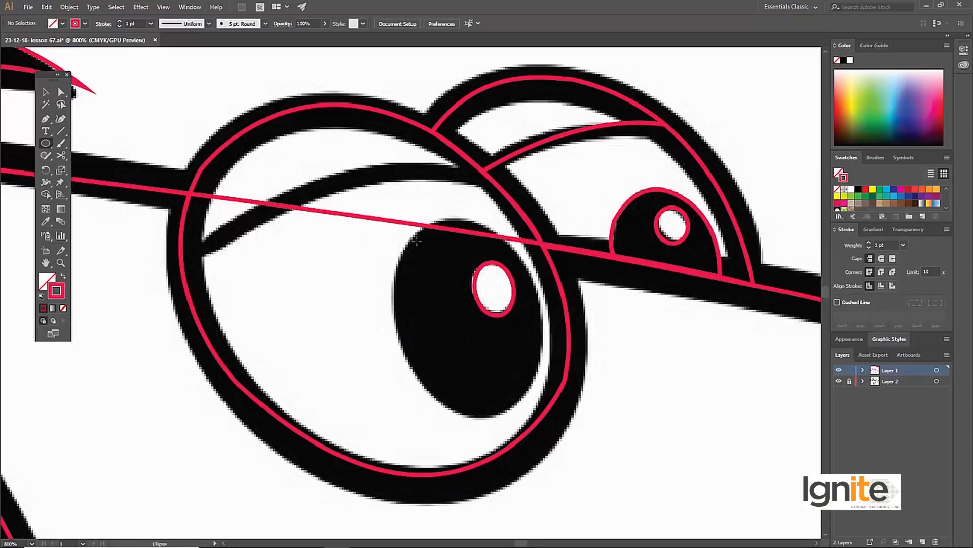
Draw a tilted ellipse about 0.50 by 0.70 in around the front eye's black pupil and fit it to the pupil's edges
{"action": "left_click_drag", "start_coordinate": [387, 215], "coordinate": [528, 335]}
{"action": "key", "text": "v"}
{"action": "left_click_drag", "start_coordinate": [532, 295], "coordinate": [546, 294]}
{"action": "left_click_drag", "start_coordinate": [480, 401], "coordinate": [484, 417]}
{"action": "left_click_drag", "start_coordinate": [384, 328], "coordinate": [390, 329]}
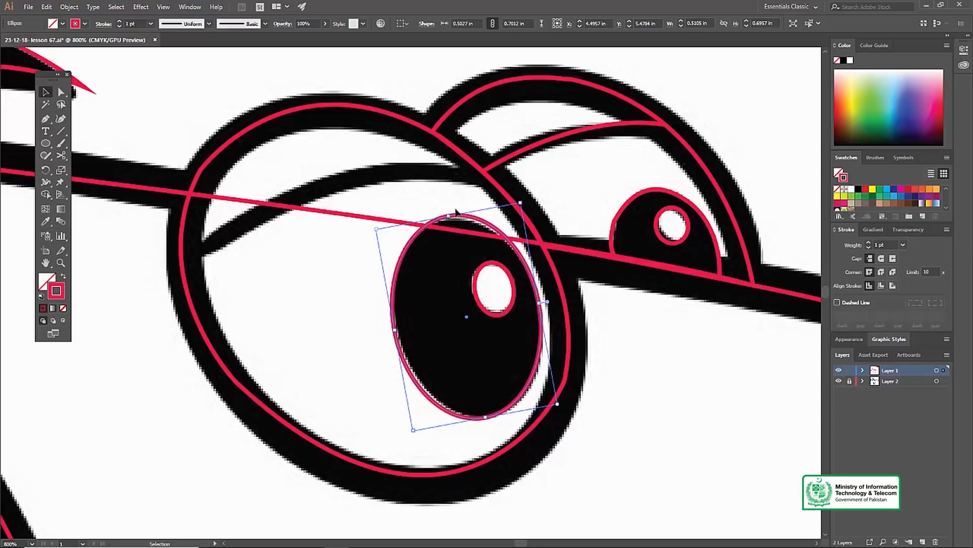
Trace the front eye's eyelid crease as a curve from the eye's outline to the start of the back eye's crease
{"action": "key", "text": "z"}
{"action": "left_click", "coordinate": [491, 330], "text": "alt"}
{"action": "left_click", "coordinate": [456, 323], "text": "alt"}
{"action": "left_click", "coordinate": [421, 314], "text": "alt"}
{"action": "left_click", "coordinate": [375, 304], "text": "alt"}
{"action": "left_click", "coordinate": [355, 297], "text": "alt"}
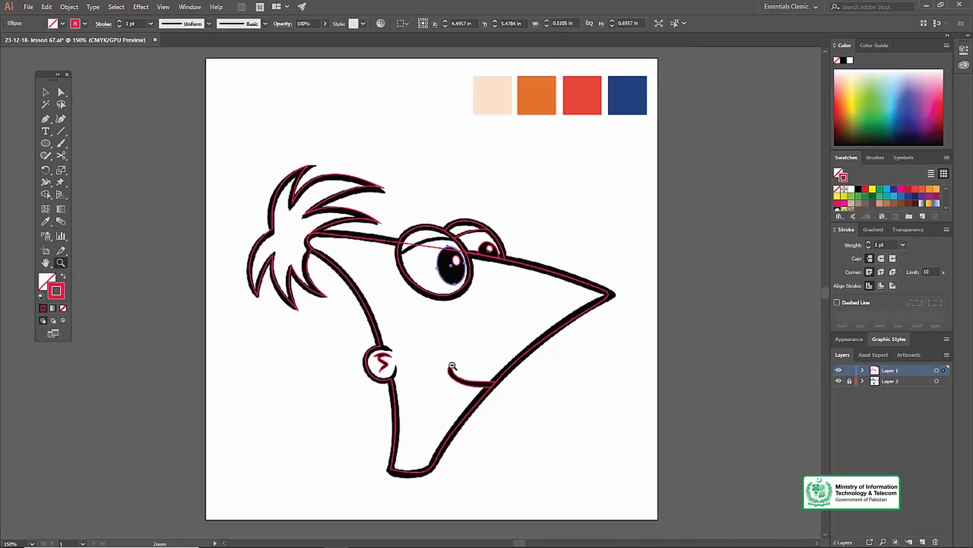
{"action": "left_click", "coordinate": [444, 328]}
{"action": "left_click", "coordinate": [425, 274]}
{"action": "left_click", "coordinate": [421, 223]}
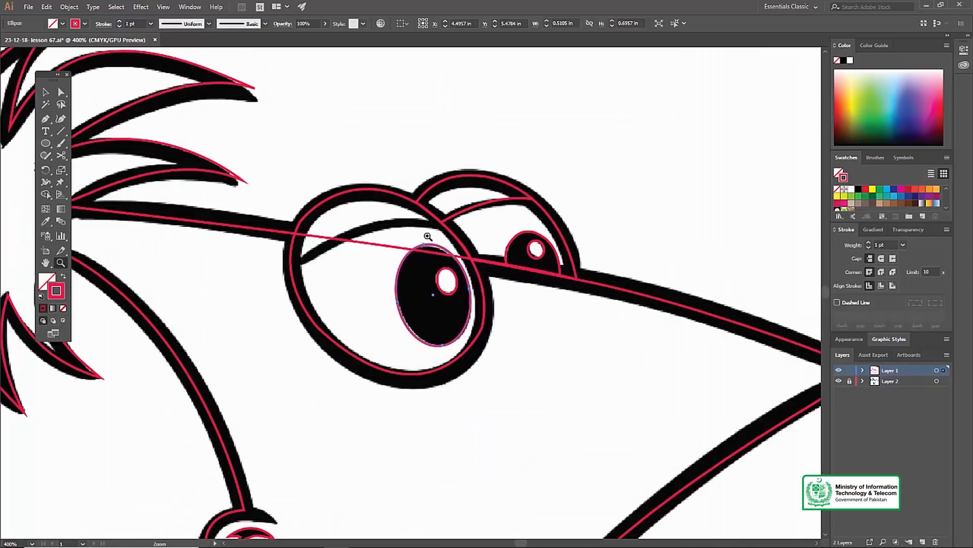
{"action": "left_click", "coordinate": [401, 234]}
{"action": "key", "text": "v"}
{"action": "key", "text": "p"}
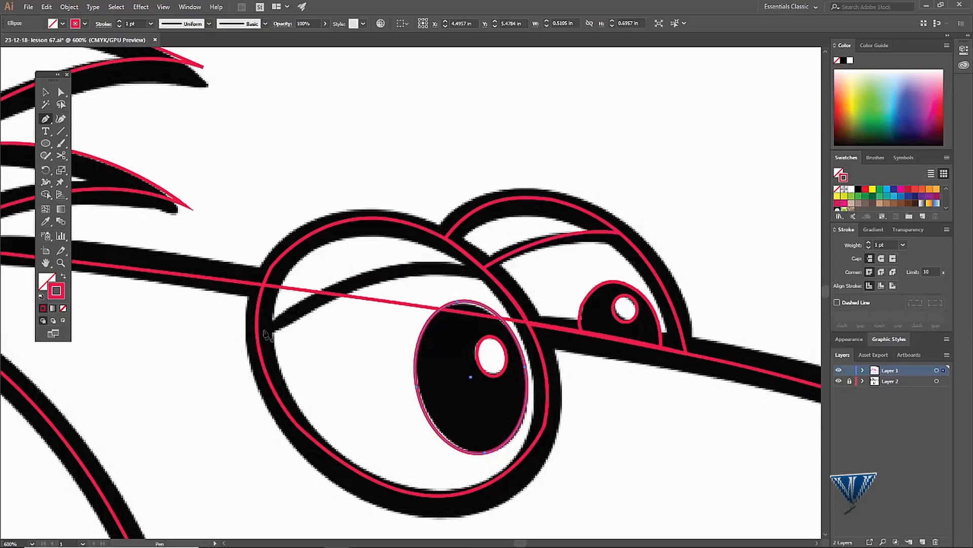
{"action": "left_click", "coordinate": [257, 337]}
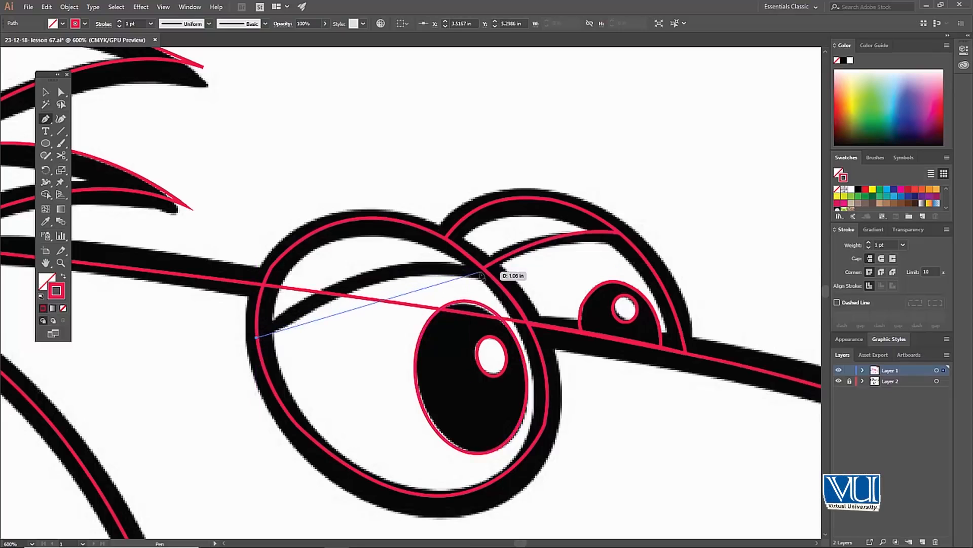
{"action": "left_click_drag", "start_coordinate": [481, 269], "coordinate": [617, 287]}
Review the traced outlines of the whole head with Layer 2 hidden, show Layer 2 again and deselect the crease
{"action": "key", "text": "z"}
{"action": "left_click", "coordinate": [375, 313], "text": "alt"}
{"action": "left_click", "coordinate": [375, 313], "text": "alt"}
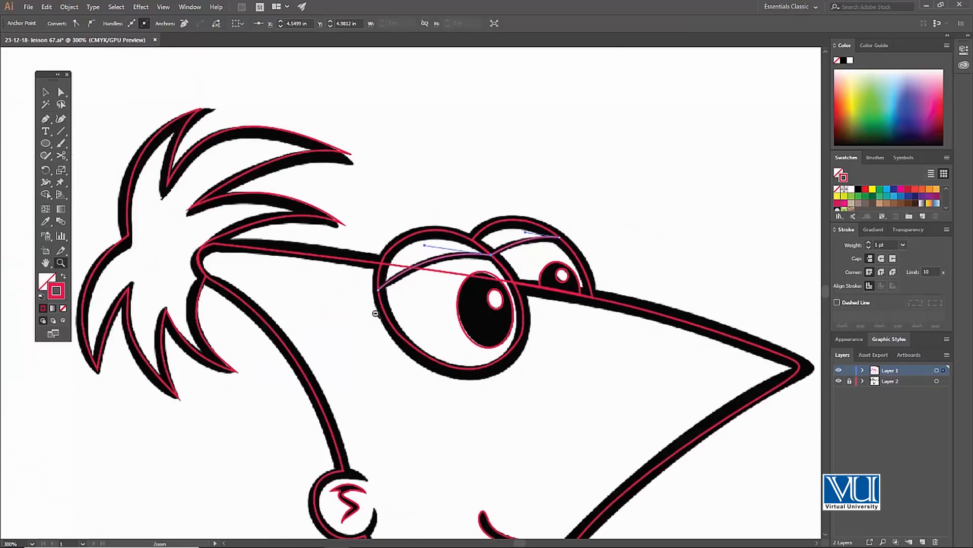
{"action": "left_click", "coordinate": [375, 313], "text": "alt"}
{"action": "left_click", "coordinate": [375, 313], "text": "alt"}
{"action": "left_click", "coordinate": [429, 351], "text": "alt"}
{"action": "left_click", "coordinate": [440, 291]}
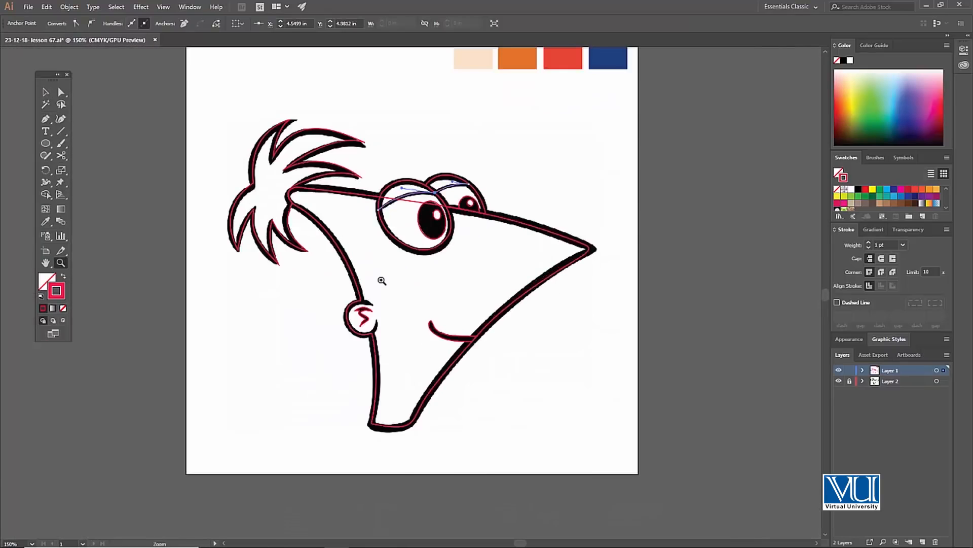
{"action": "left_click", "coordinate": [382, 280]}
{"action": "left_click_drag", "start_coordinate": [477, 303], "coordinate": [425, 296]}
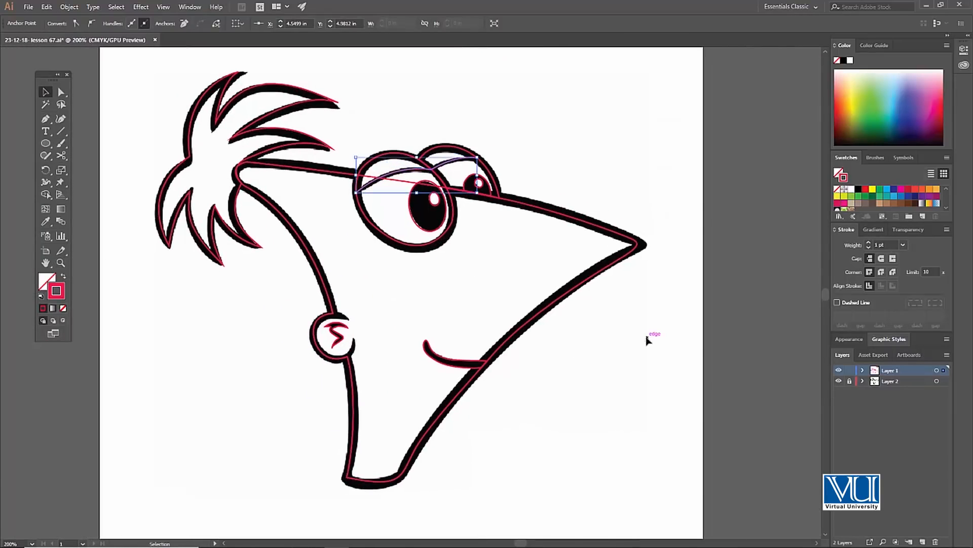
{"action": "left_click", "coordinate": [839, 381]}
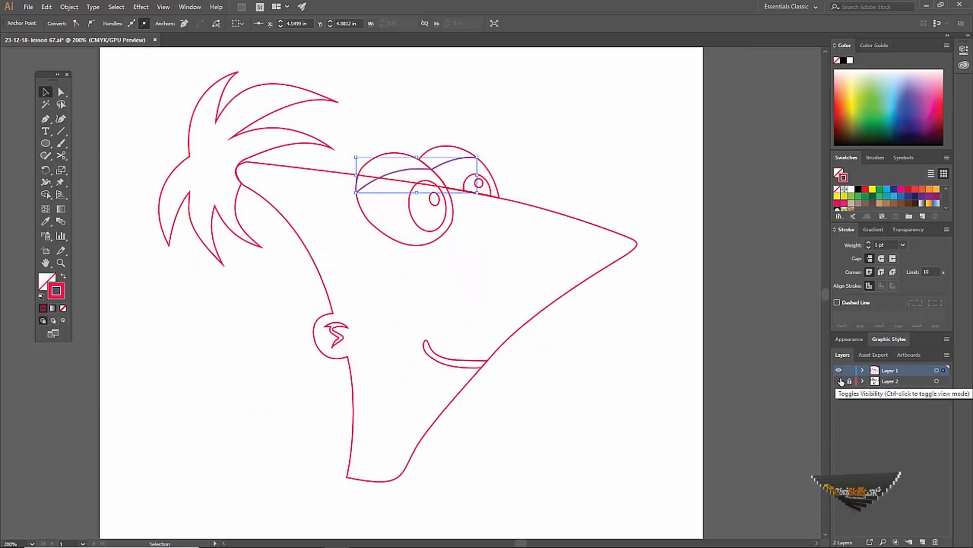
{"action": "left_click", "coordinate": [840, 381]}
{"action": "key", "text": "z"}
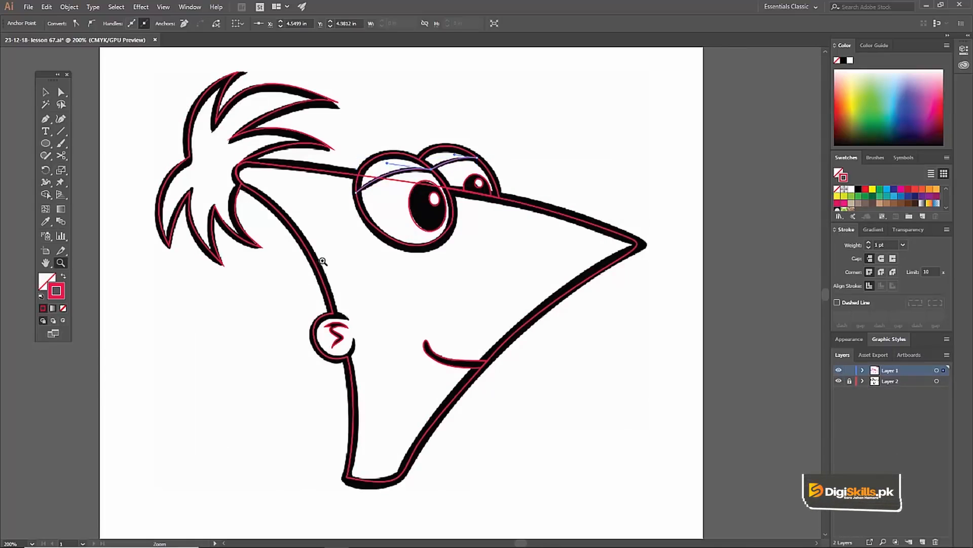
{"action": "key", "text": "v"}
{"action": "left_click", "coordinate": [475, 138]}
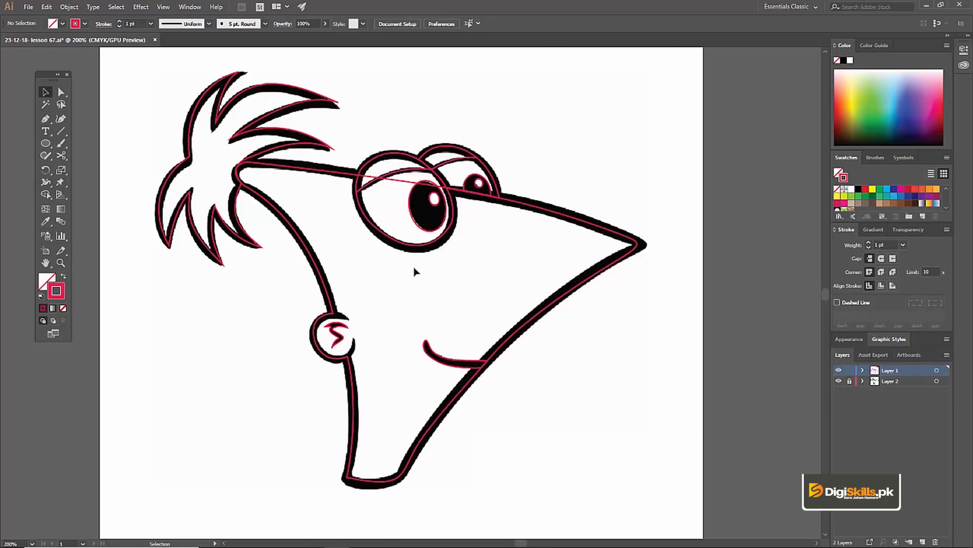
Fill the front eye's pupil ellipse with black and send it to the back
{"action": "left_click_drag", "start_coordinate": [415, 271], "coordinate": [391, 365]}
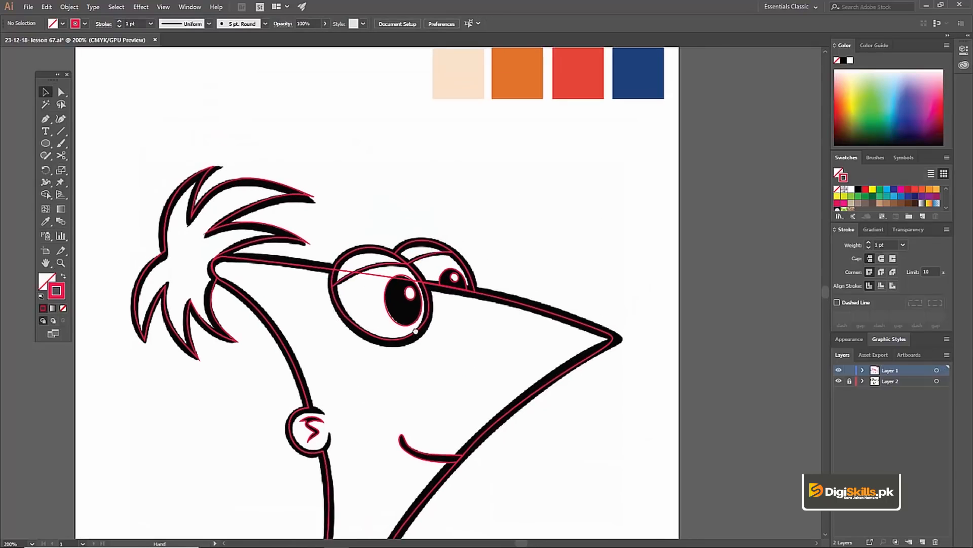
{"action": "left_click", "coordinate": [395, 313]}
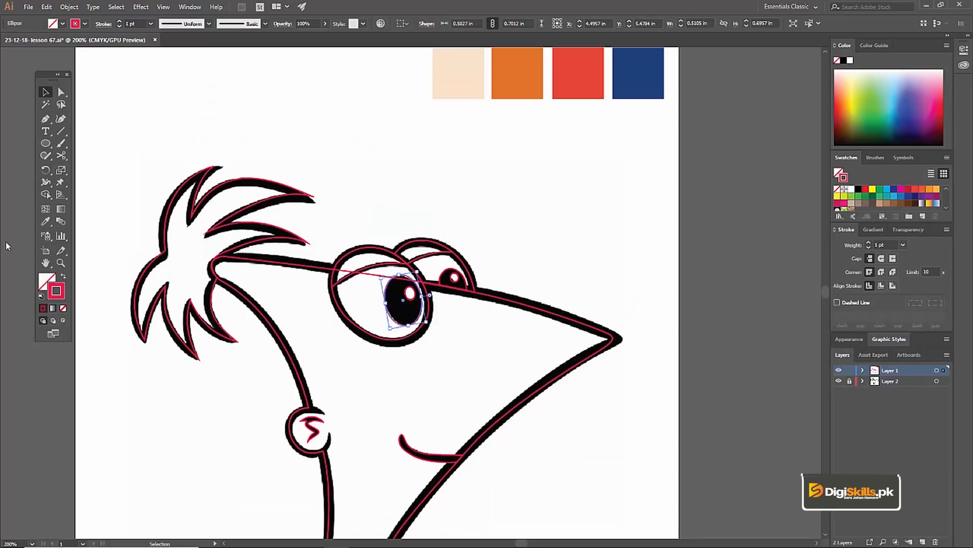
{"action": "left_click", "coordinate": [50, 282]}
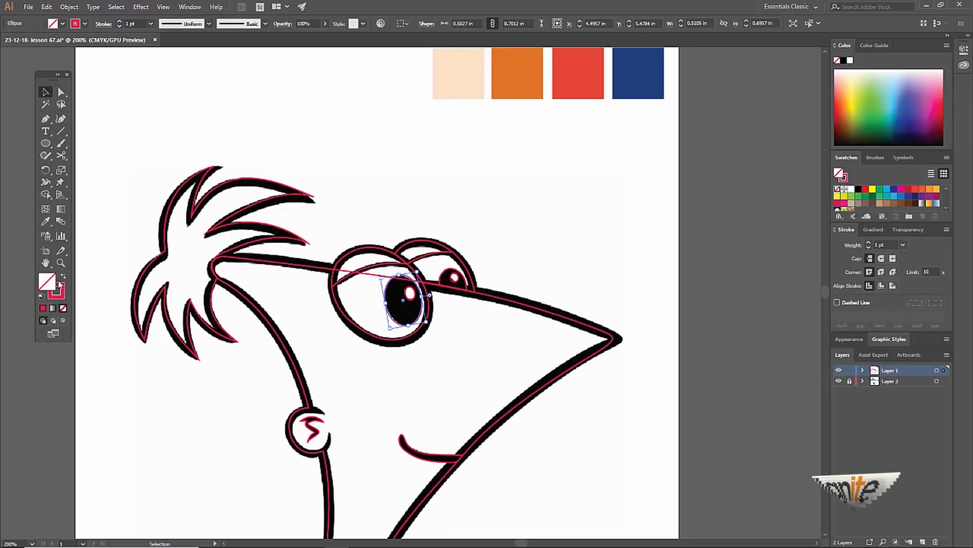
{"action": "left_click", "coordinate": [859, 190]}
{"action": "right_click", "coordinate": [406, 286]}
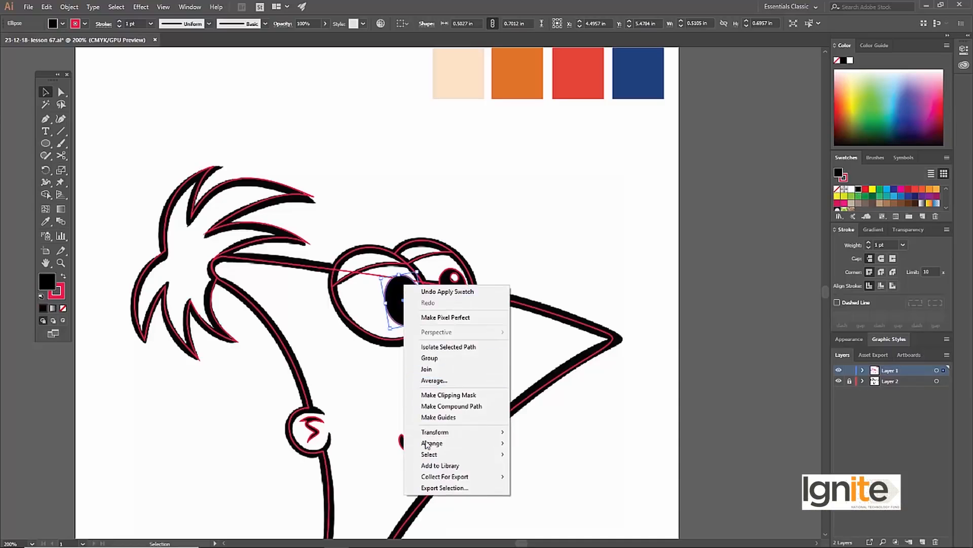
{"action": "mouse_move", "coordinate": [426, 446]}
{"action": "left_click", "coordinate": [552, 476]}
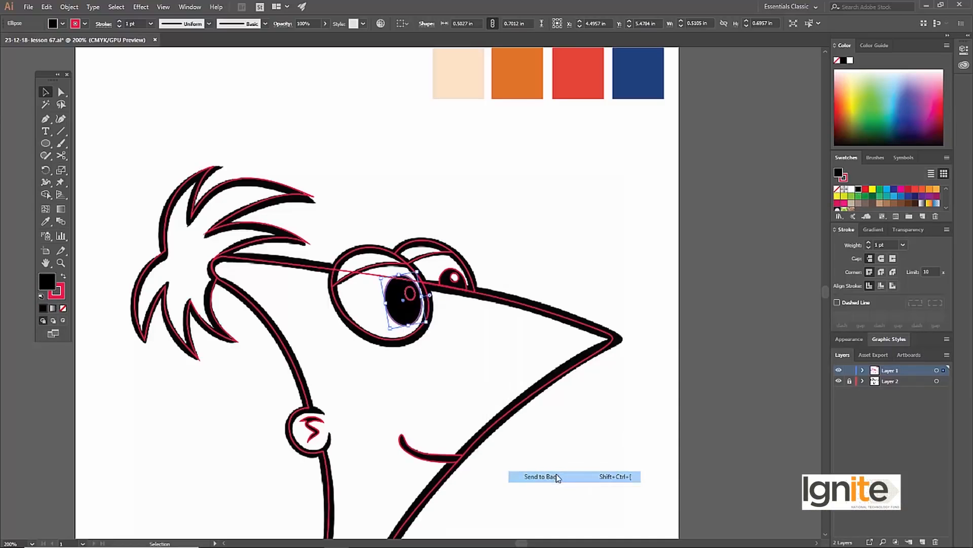
Fill the highlight ellipse in the front eye's pupil with white and deselect it
{"action": "left_click", "coordinate": [410, 294]}
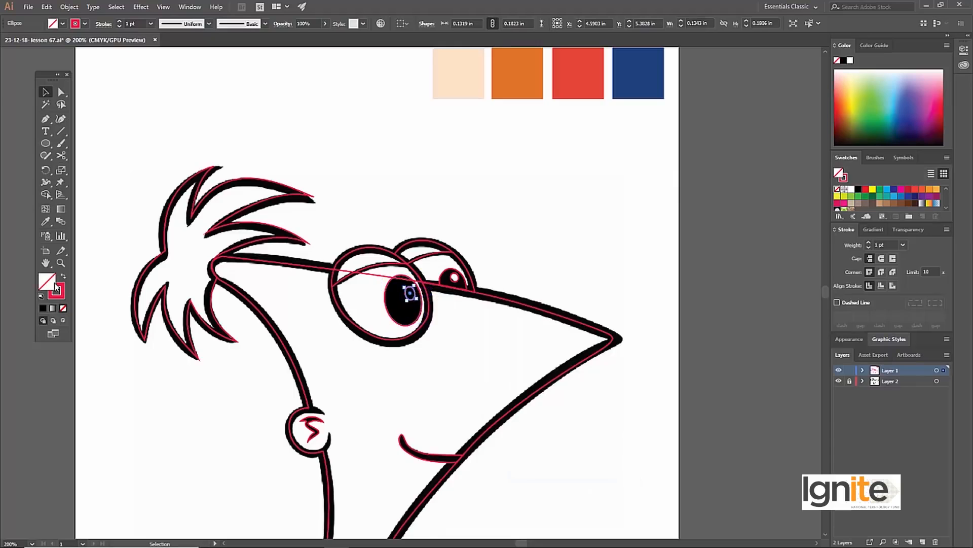
{"action": "left_click", "coordinate": [852, 189]}
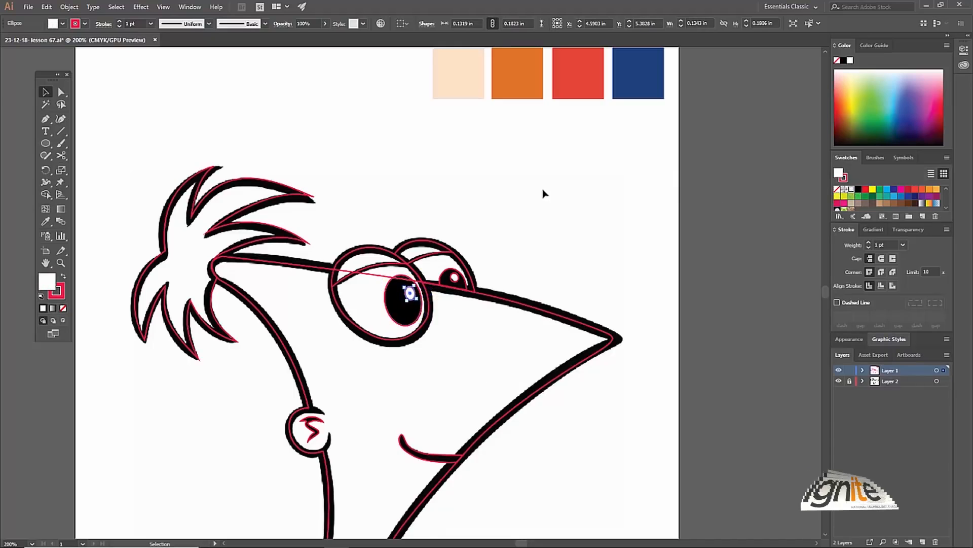
{"action": "left_click", "coordinate": [544, 193]}
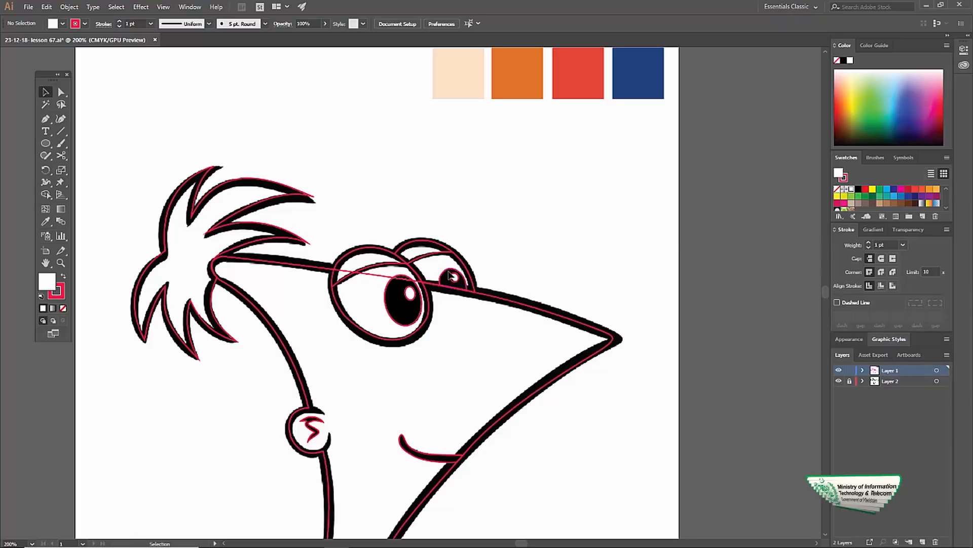
Give the back eye's pupil path a black fill without stroke using the Eyedropper, and send it to the back
{"action": "left_click", "coordinate": [470, 271]}
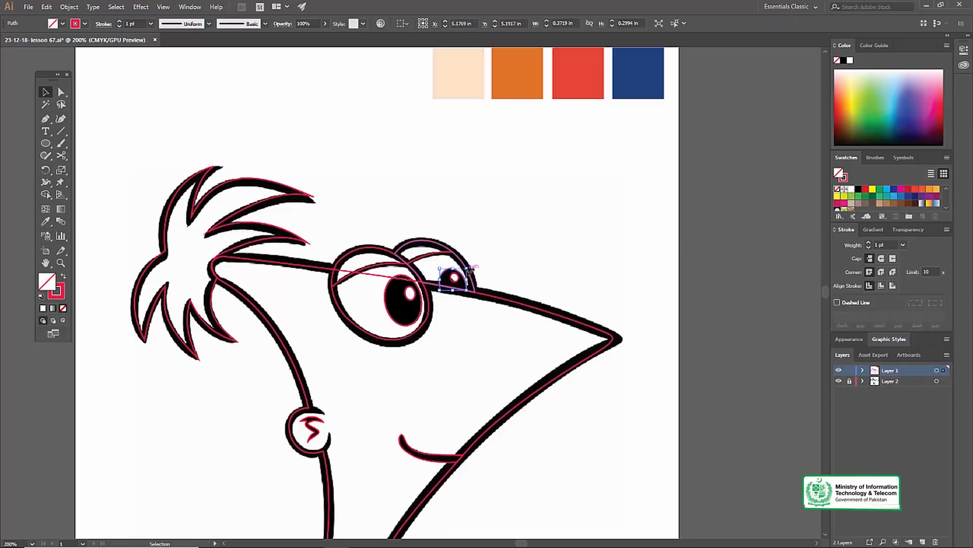
{"action": "left_click", "coordinate": [43, 222]}
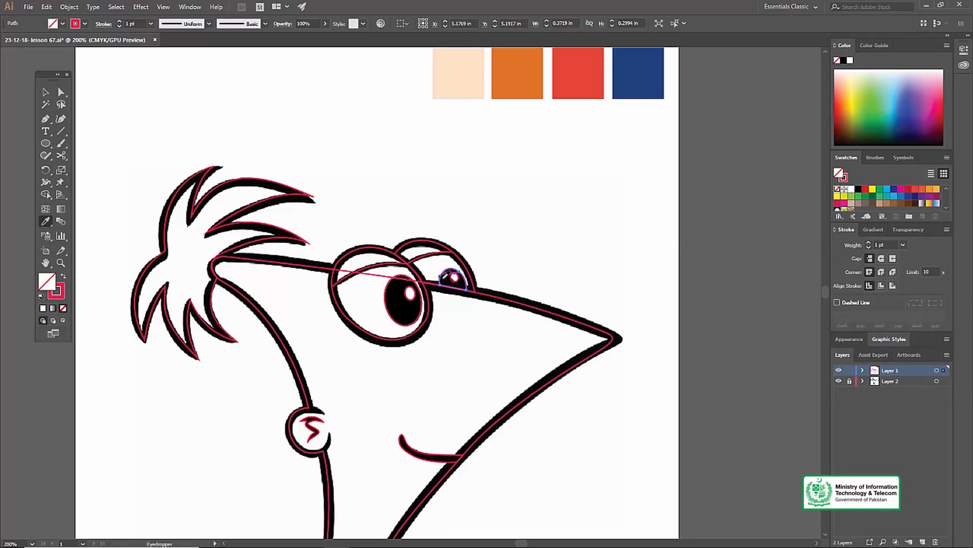
{"action": "left_click", "coordinate": [448, 279]}
{"action": "right_click", "coordinate": [455, 284]}
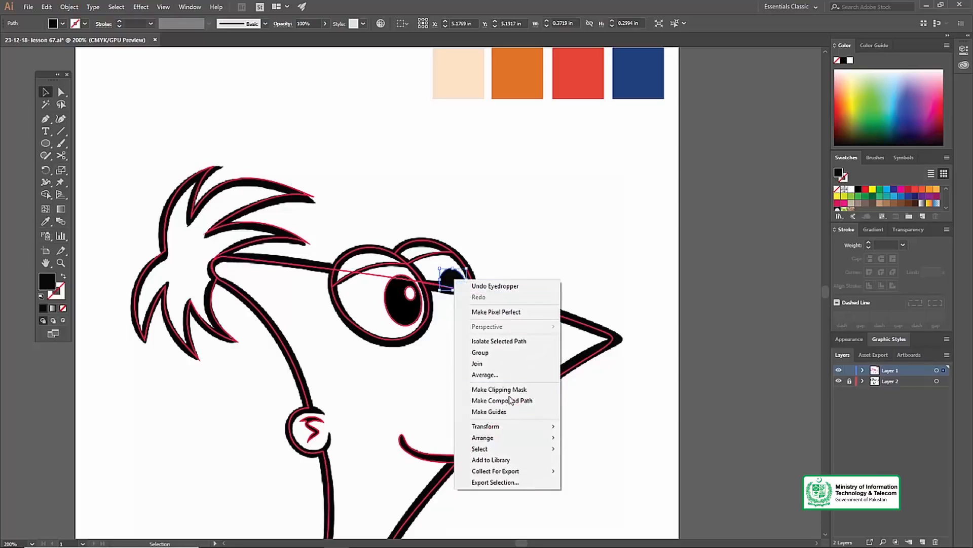
{"action": "mouse_move", "coordinate": [513, 438]}
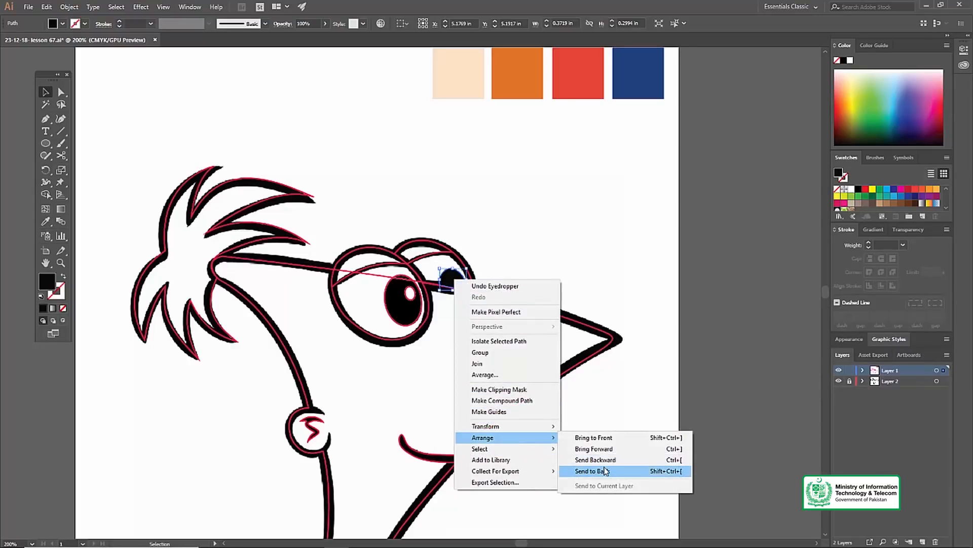
{"action": "left_click", "coordinate": [592, 471]}
Fill the highlight ellipse in the back eye's pupil with white and deselect it
{"action": "left_click", "coordinate": [455, 279]}
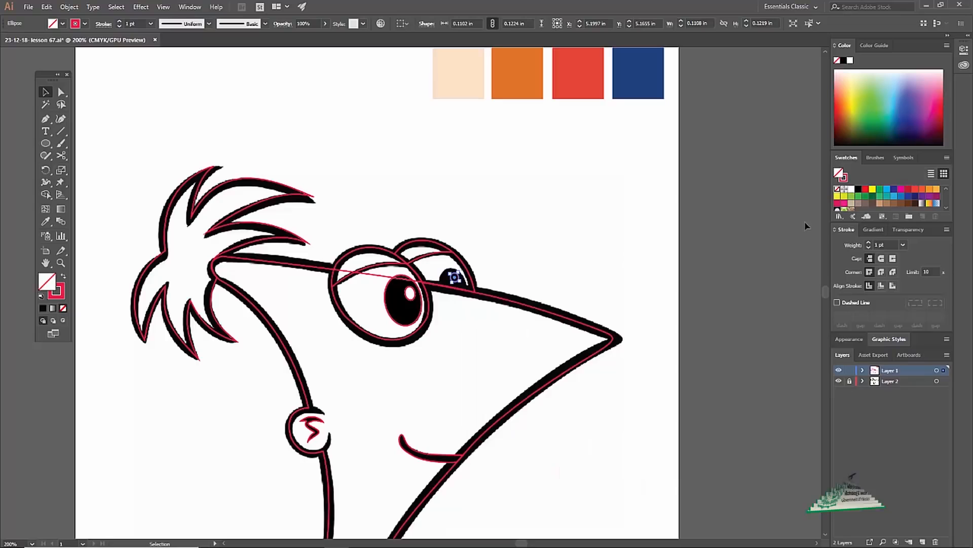
{"action": "left_click", "coordinate": [599, 197]}
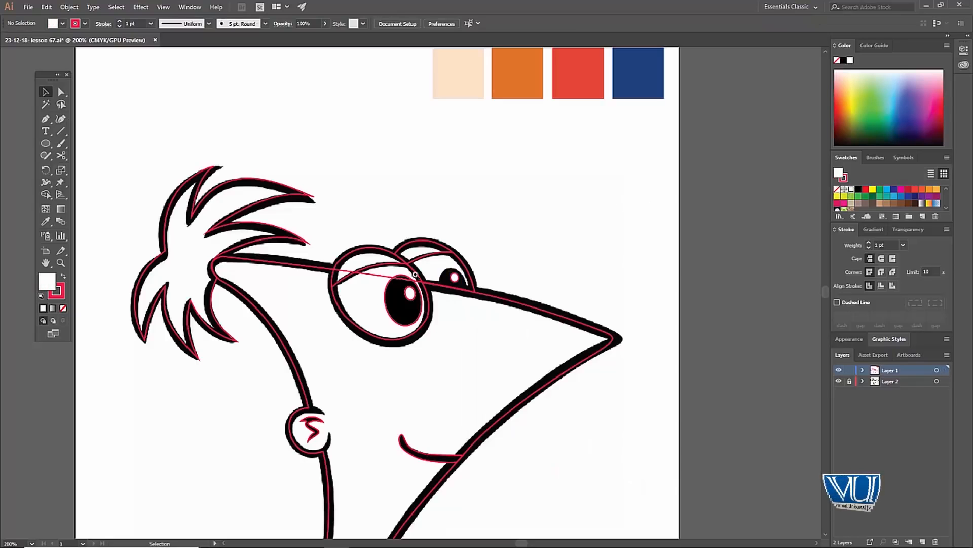
Fill the back eye's outline shape with white and deselect it
{"action": "key", "text": "z"}
{"action": "left_click", "coordinate": [396, 296], "text": "alt"}
{"action": "left_click", "coordinate": [409, 302]}
{"action": "key", "text": "v"}
{"action": "left_click_drag", "start_coordinate": [465, 244], "coordinate": [412, 302]}
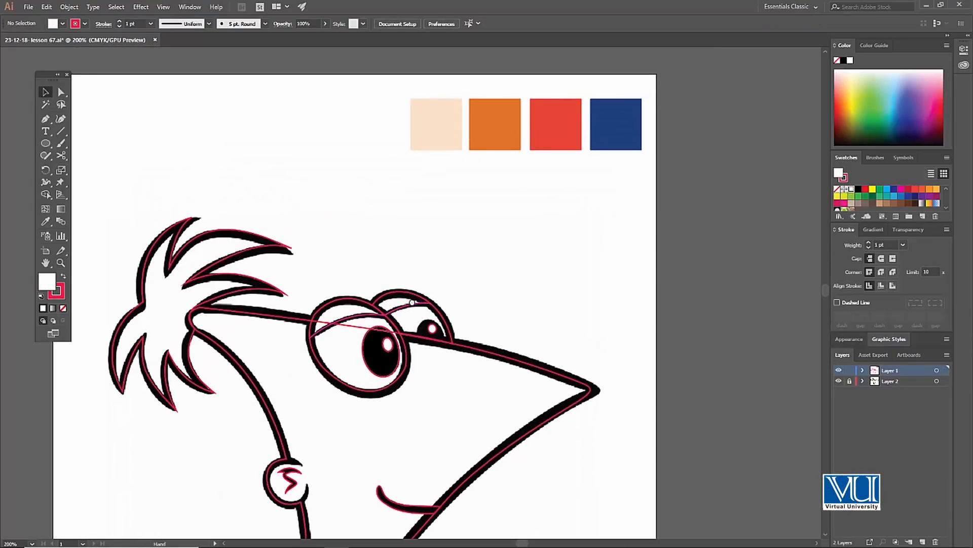
{"action": "left_click", "coordinate": [397, 313]}
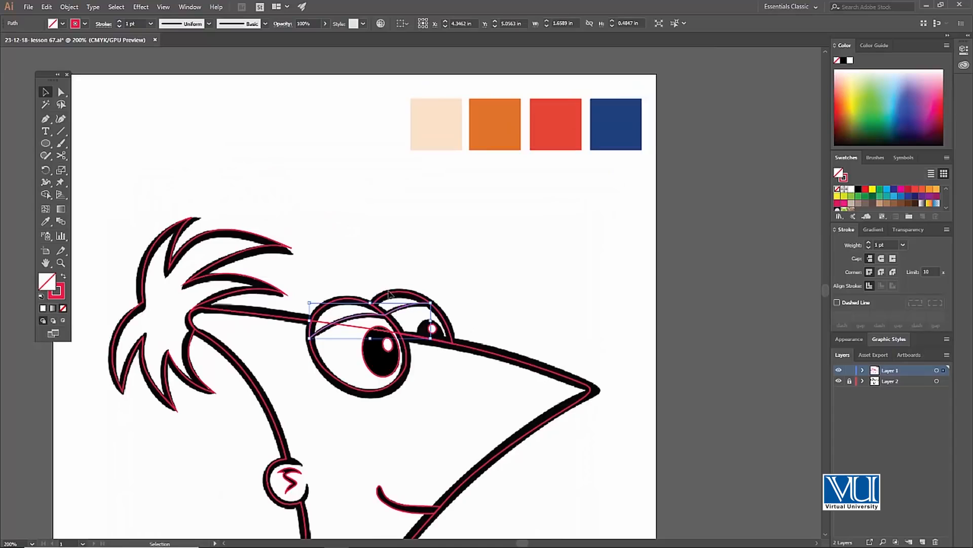
{"action": "left_click", "coordinate": [390, 295]}
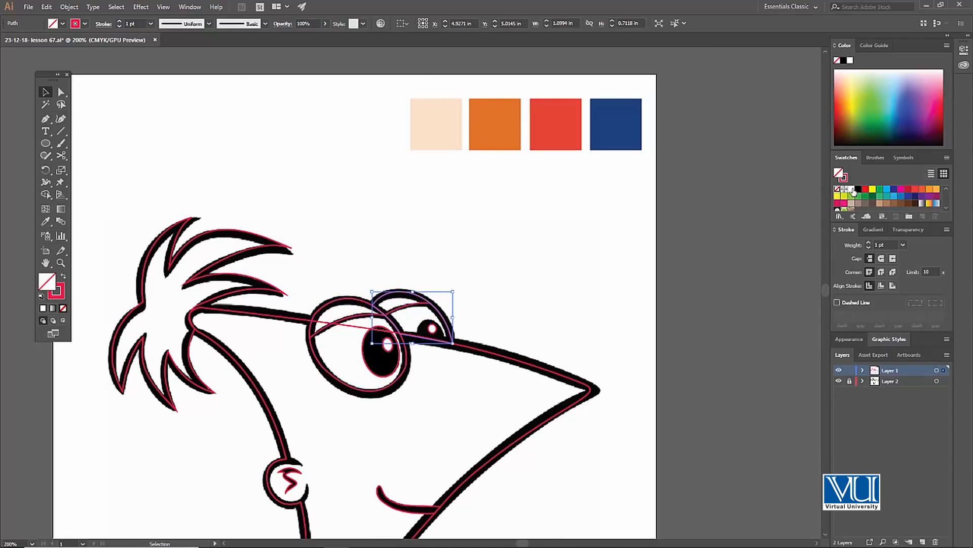
{"action": "left_click", "coordinate": [854, 190]}
{"action": "left_click", "coordinate": [451, 202]}
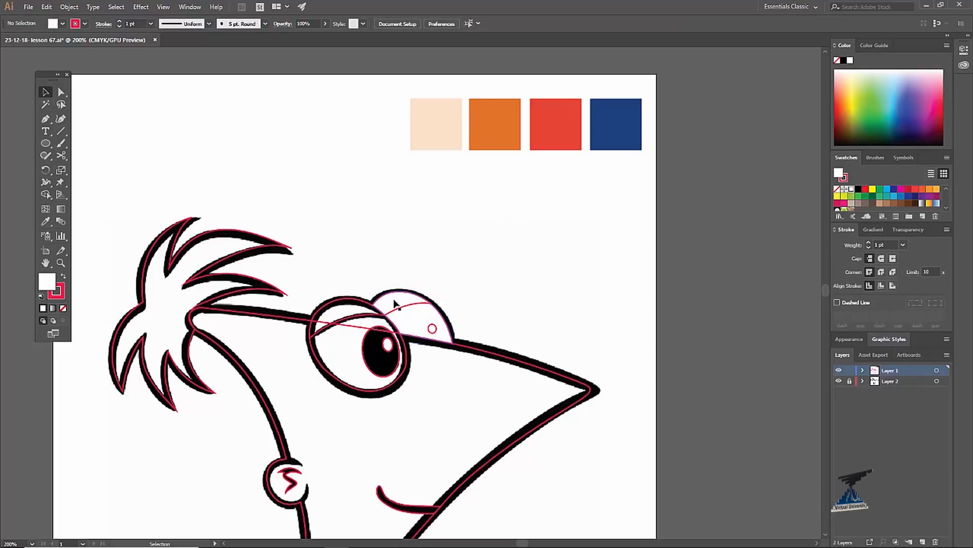
Fill the front eye's outline shape with white and deselect it
{"action": "left_click", "coordinate": [393, 310]}
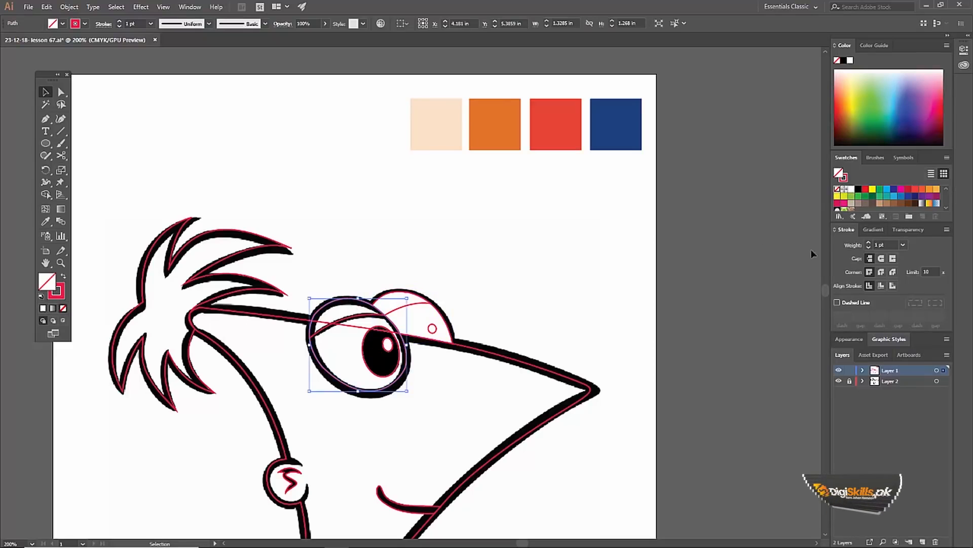
{"action": "left_click", "coordinate": [859, 191]}
{"action": "left_click", "coordinate": [471, 208]}
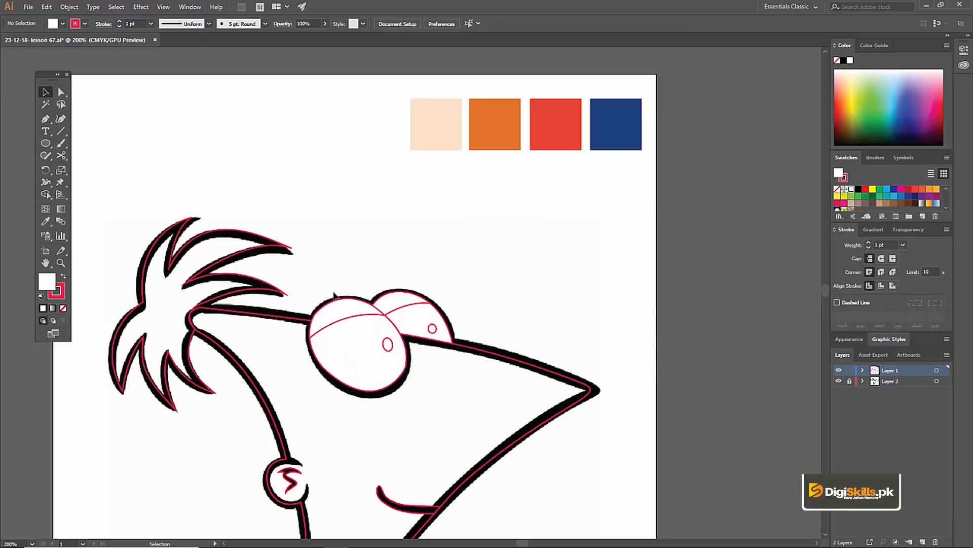
Give both eye outline shapes a 3 pt black stroke and deselect them
{"action": "left_click", "coordinate": [355, 302]}
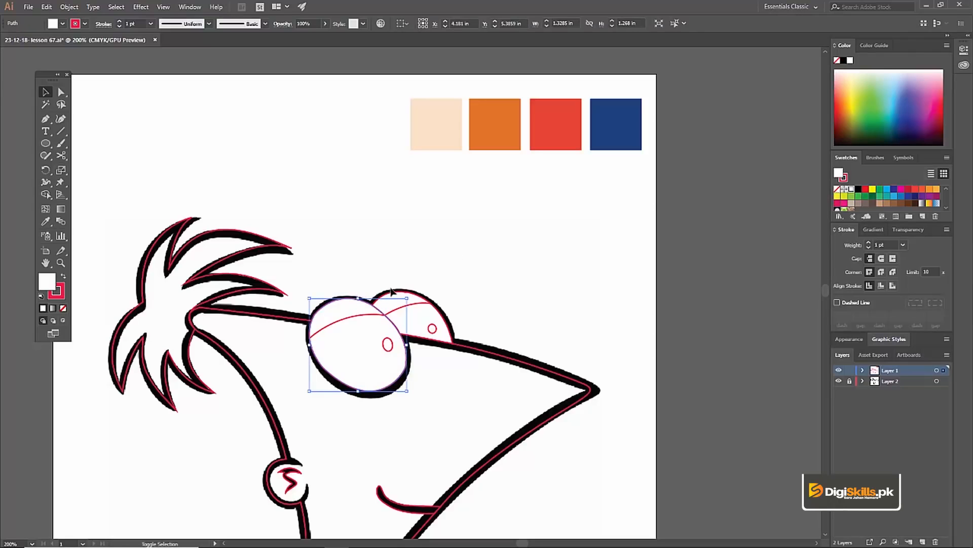
{"action": "left_click", "coordinate": [396, 293], "text": "shift"}
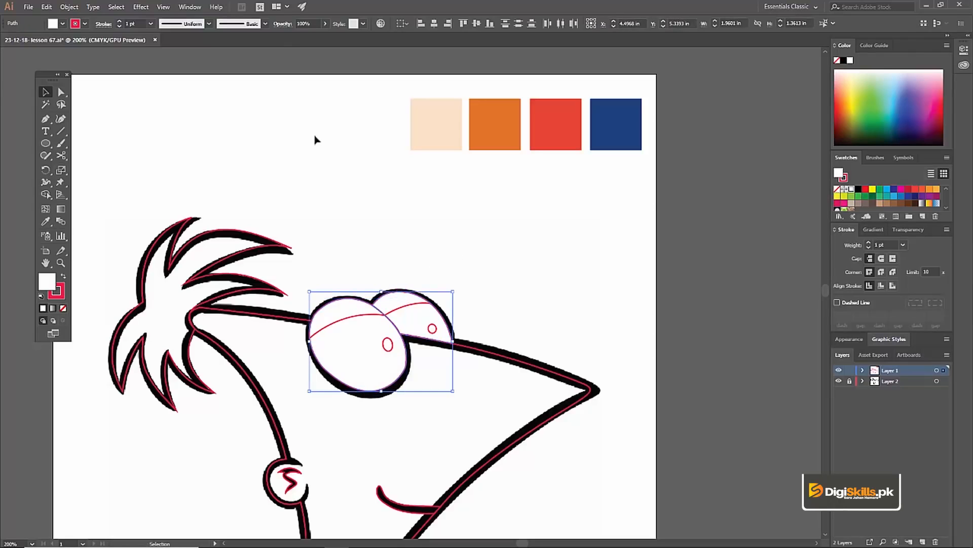
{"action": "left_click", "coordinate": [150, 23]}
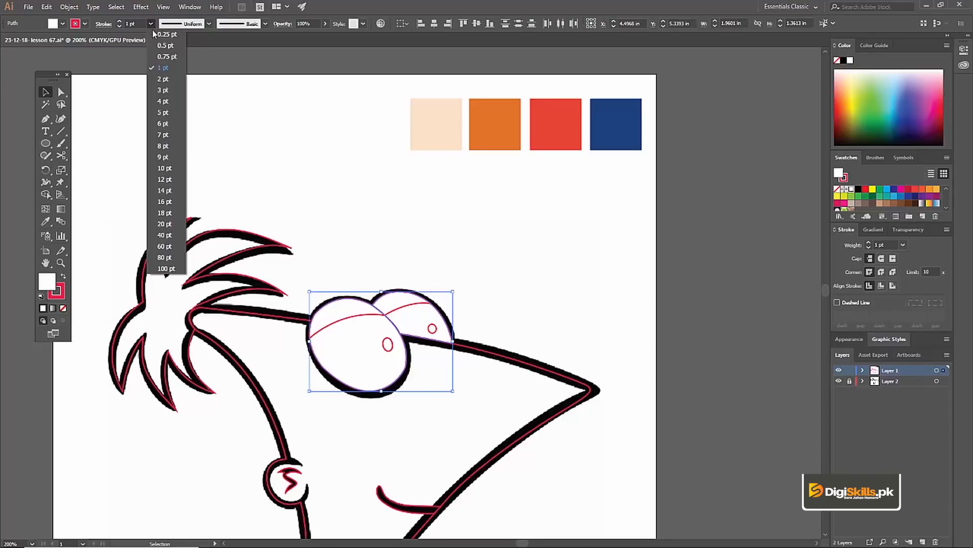
{"action": "left_click", "coordinate": [168, 91]}
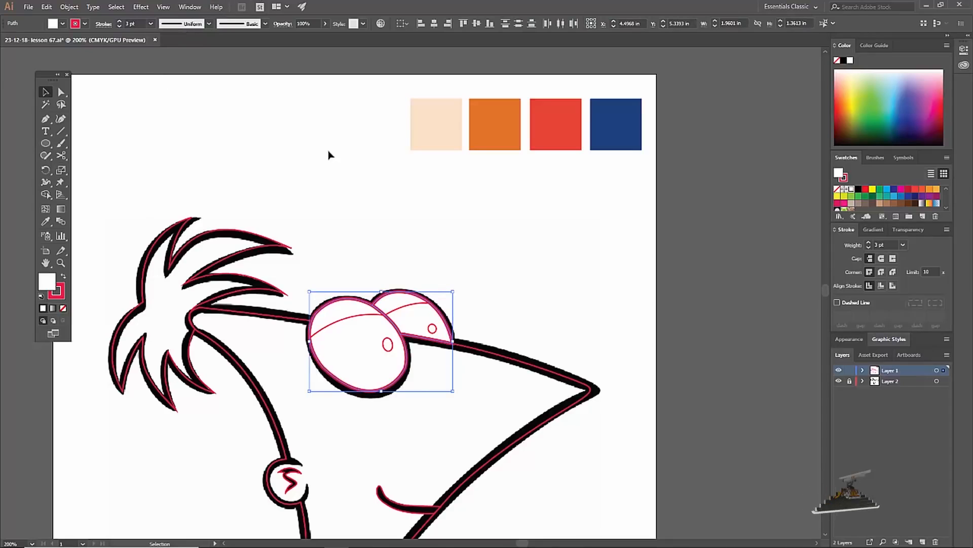
{"action": "left_click", "coordinate": [58, 293]}
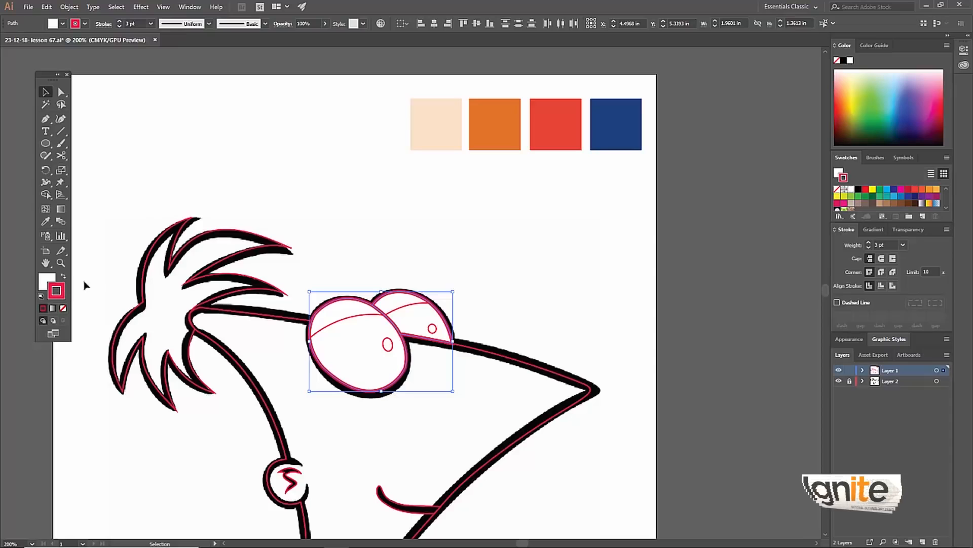
{"action": "left_click", "coordinate": [860, 190]}
{"action": "left_click", "coordinate": [506, 282]}
Send both white eye shapes to the back, behind the pupils and eyelid line, and deselect them
{"action": "key", "text": "z"}
{"action": "left_click", "coordinate": [354, 381], "text": "alt"}
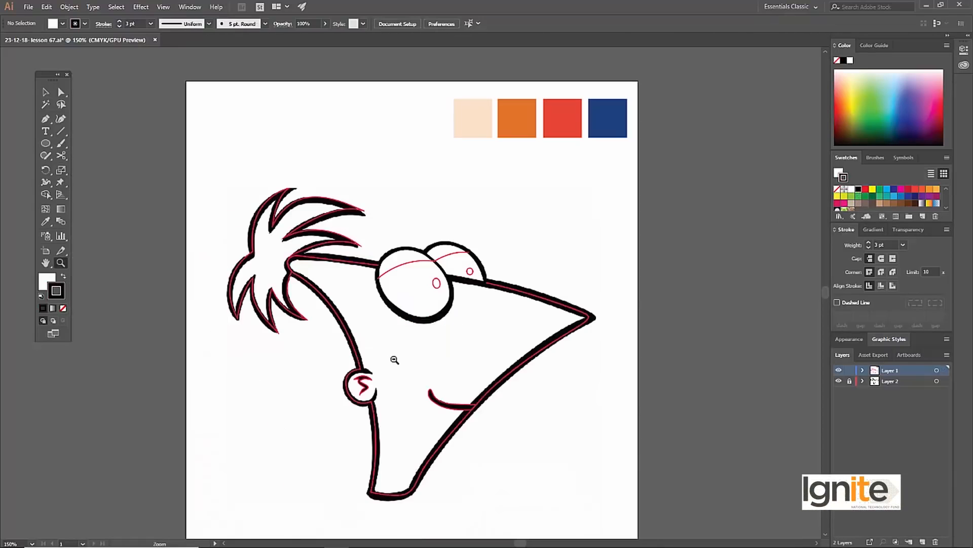
{"action": "left_click", "coordinate": [428, 287]}
{"action": "key", "text": "v"}
{"action": "left_click", "coordinate": [420, 273]}
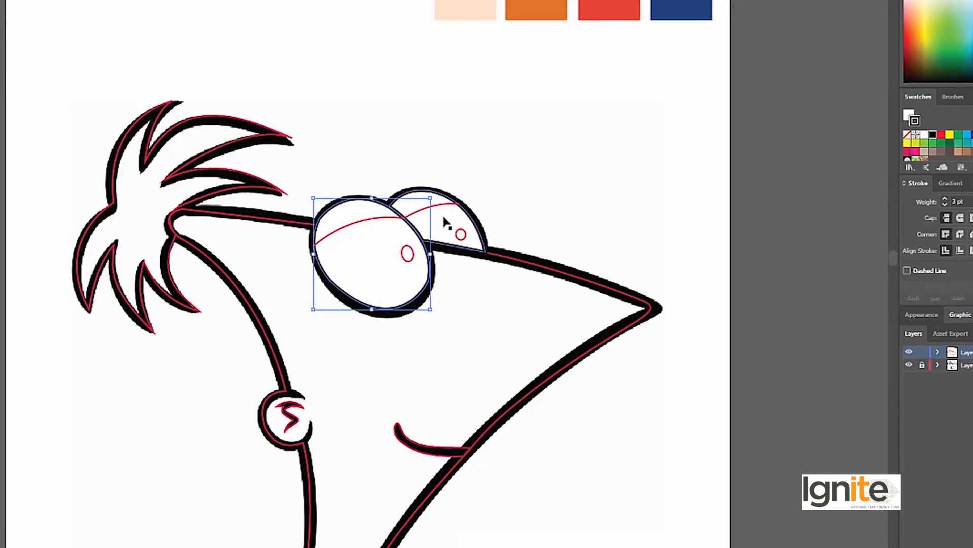
{"action": "left_click", "coordinate": [443, 218], "text": "shift"}
{"action": "right_click", "coordinate": [444, 218]}
{"action": "mouse_move", "coordinate": [513, 393]}
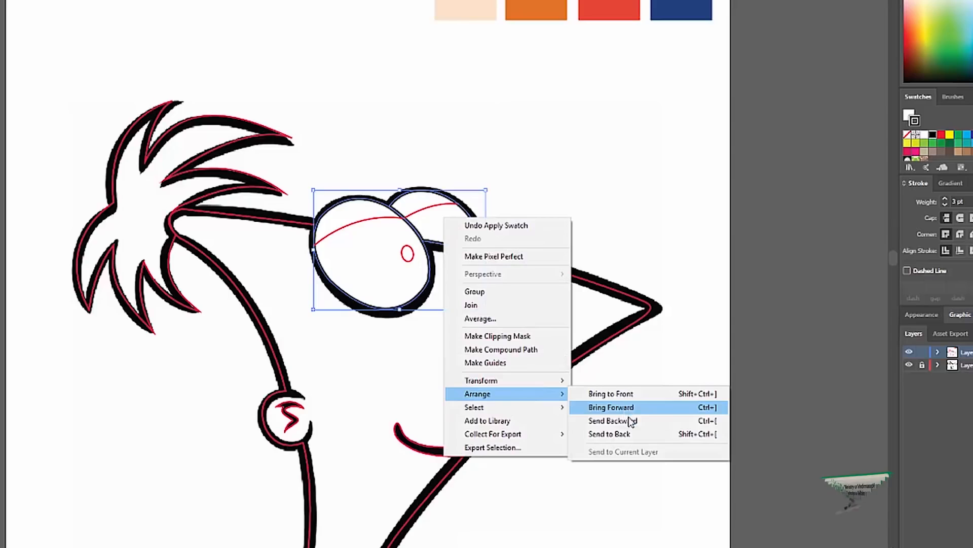
{"action": "left_click", "coordinate": [624, 434]}
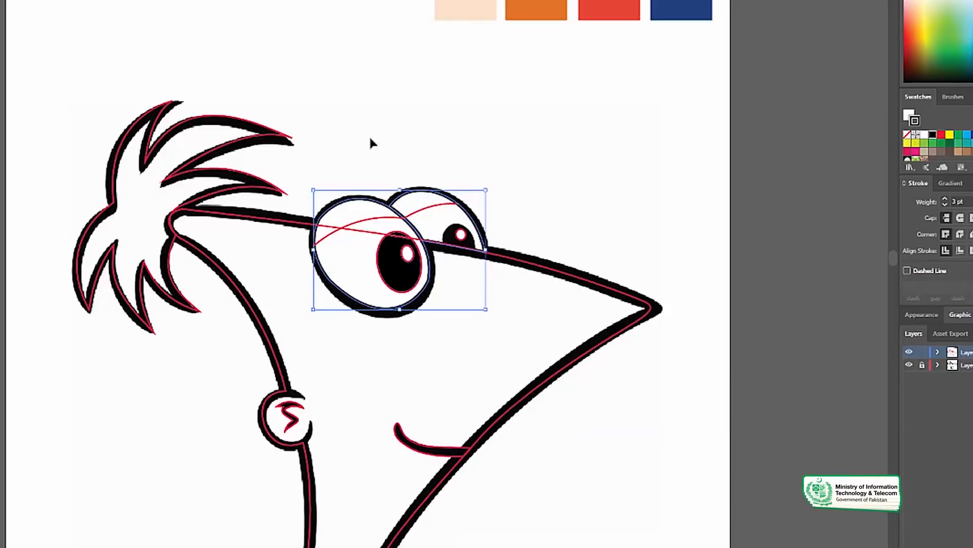
{"action": "left_click", "coordinate": [379, 122]}
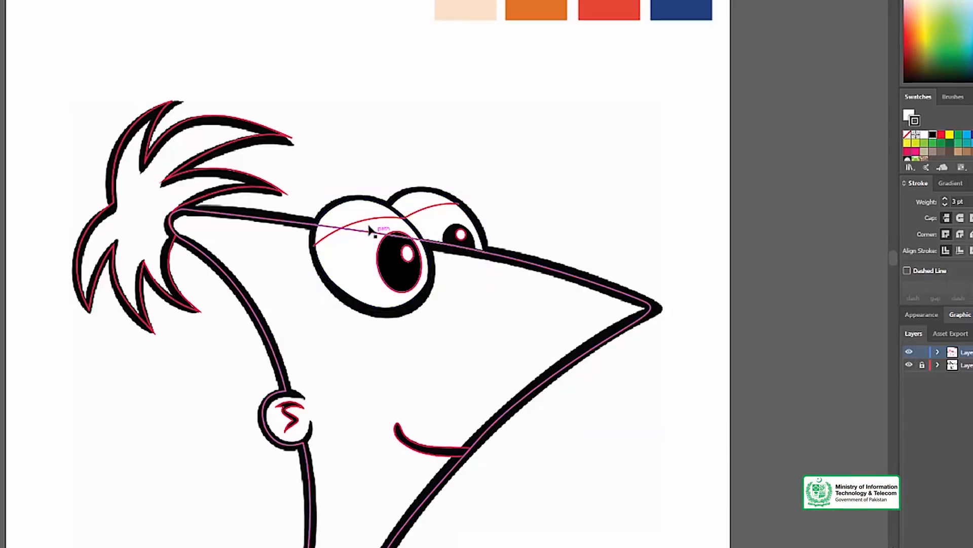
{"action": "left_click", "coordinate": [368, 225]}
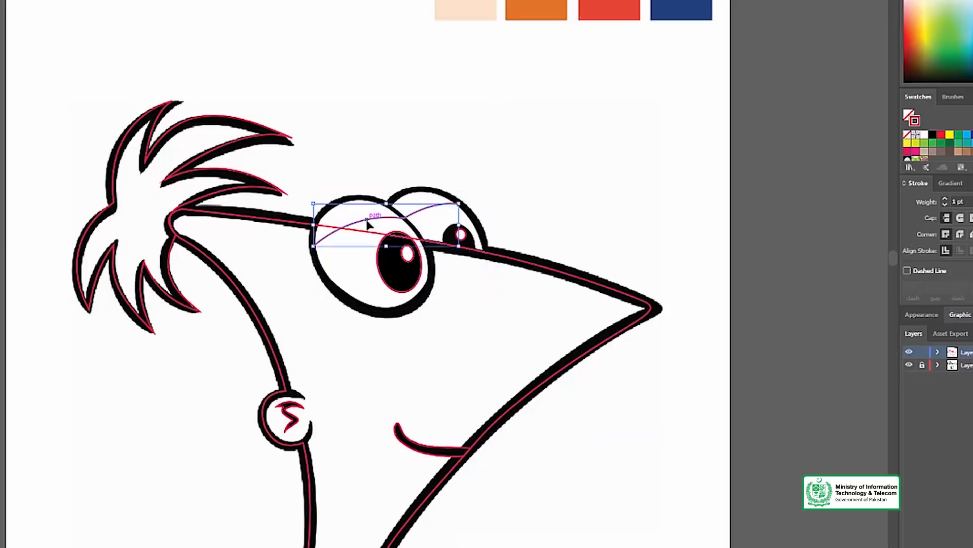
{"action": "left_click", "coordinate": [353, 169]}
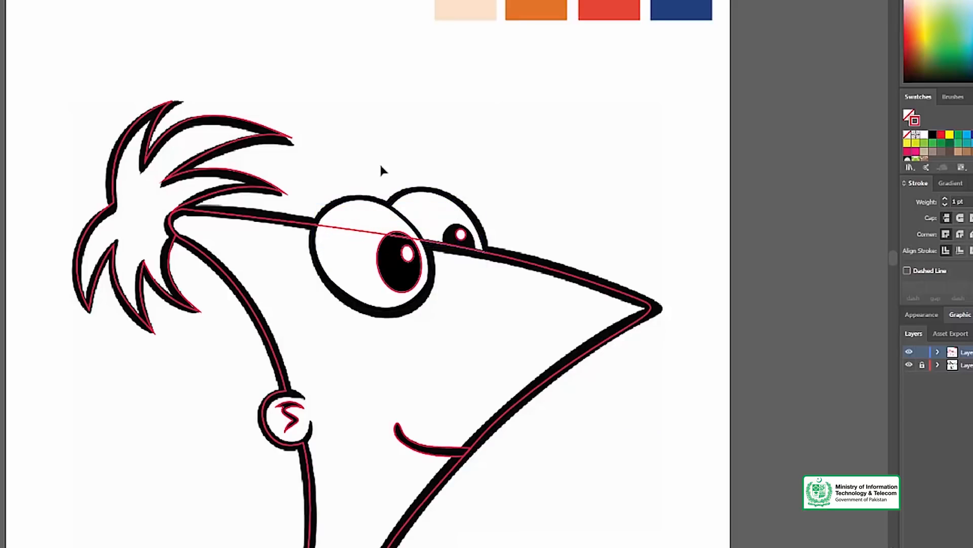
{"action": "key", "text": "ctrl+space"}
{"action": "left_click", "coordinate": [360, 241]}
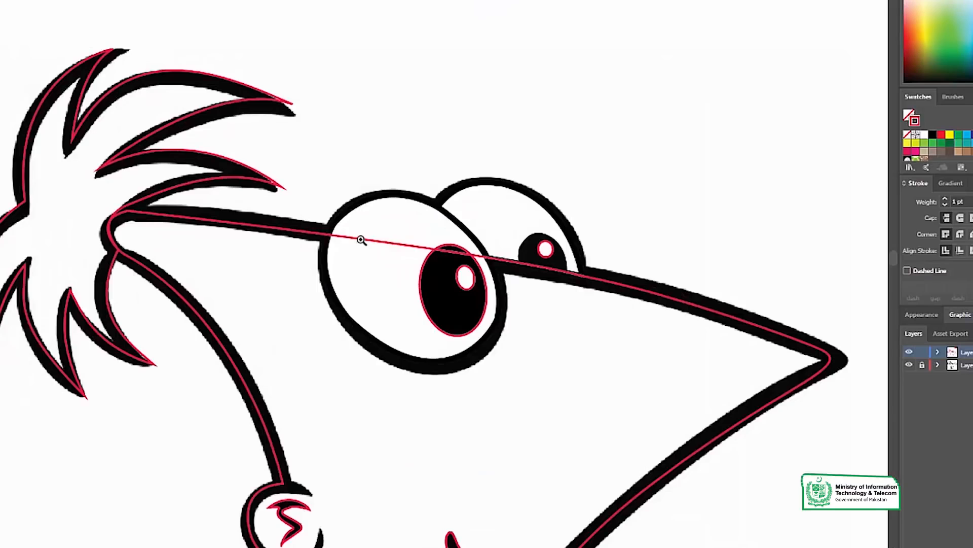
{"action": "key", "text": "ctrl+z"}
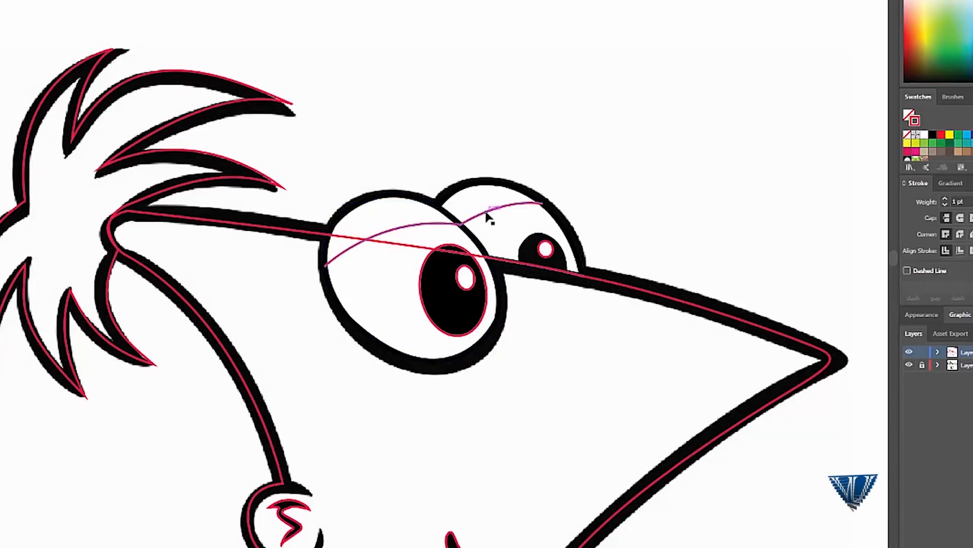
Continue the eyelid line with the Pen tool along the upper edges of both eyes to form a closed eyelid shape
{"action": "key", "text": "p"}
{"action": "left_click", "coordinate": [540, 202]}
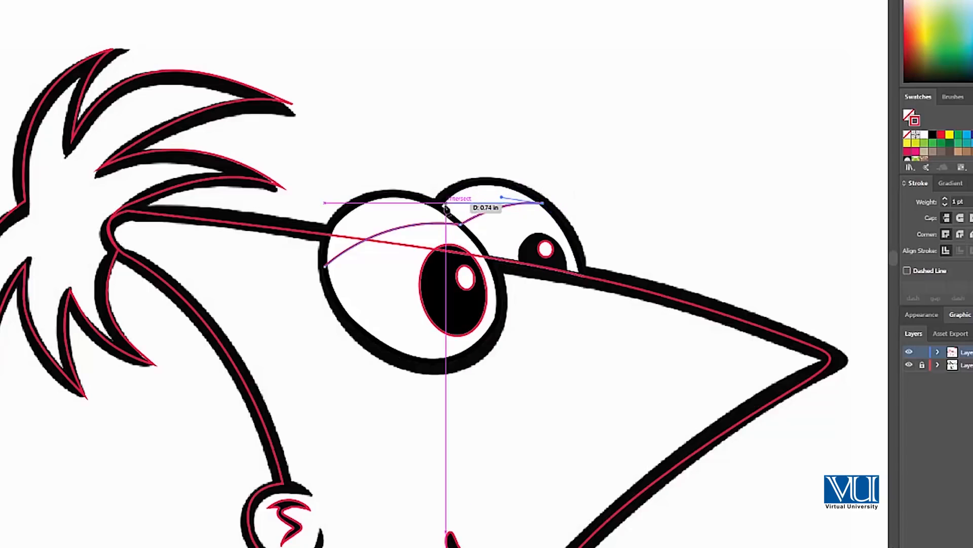
{"action": "left_click_drag", "start_coordinate": [438, 206], "coordinate": [424, 222]}
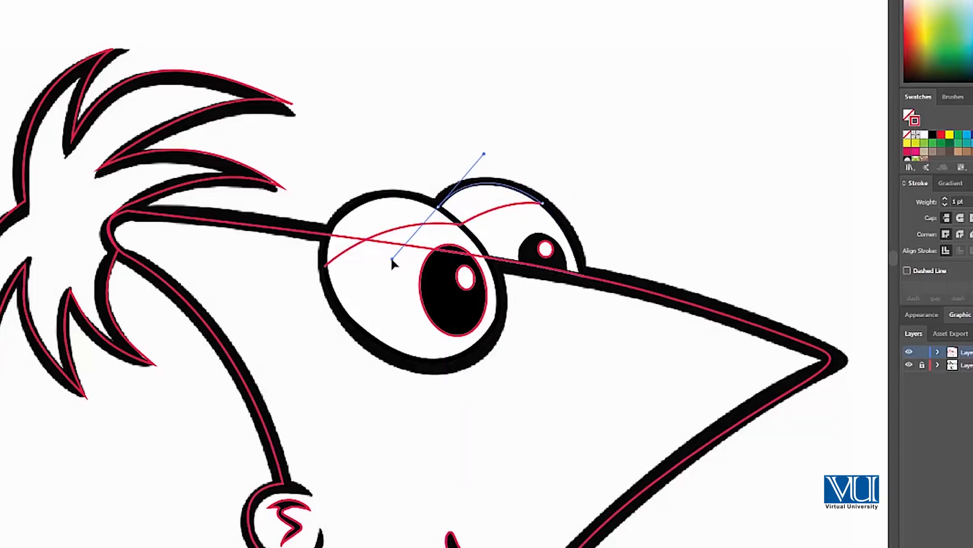
{"action": "left_click", "coordinate": [438, 206]}
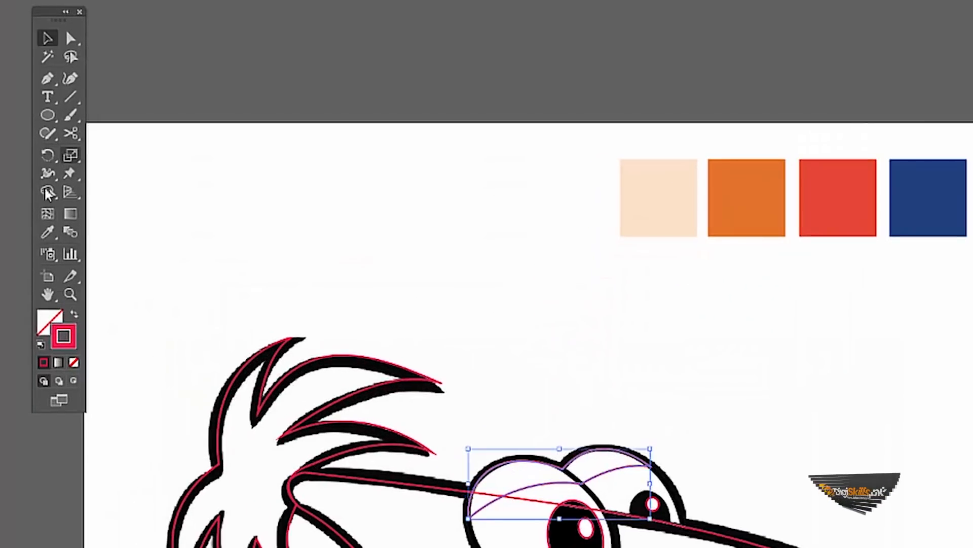
Fill the eyelid shape with the light peach sample colour using the Eyedropper and deselect it
{"action": "left_click", "coordinate": [47, 232]}
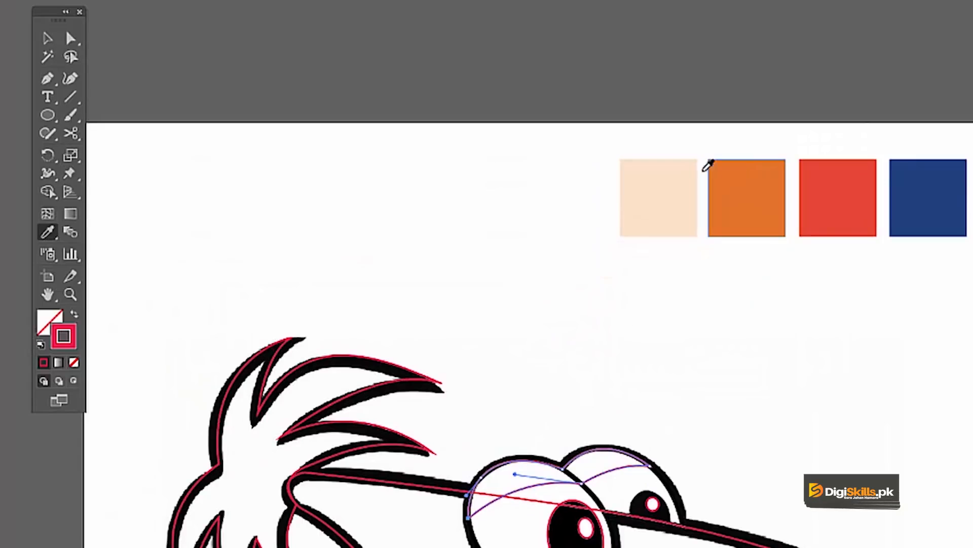
{"action": "left_click", "coordinate": [668, 191]}
{"action": "key", "text": "v"}
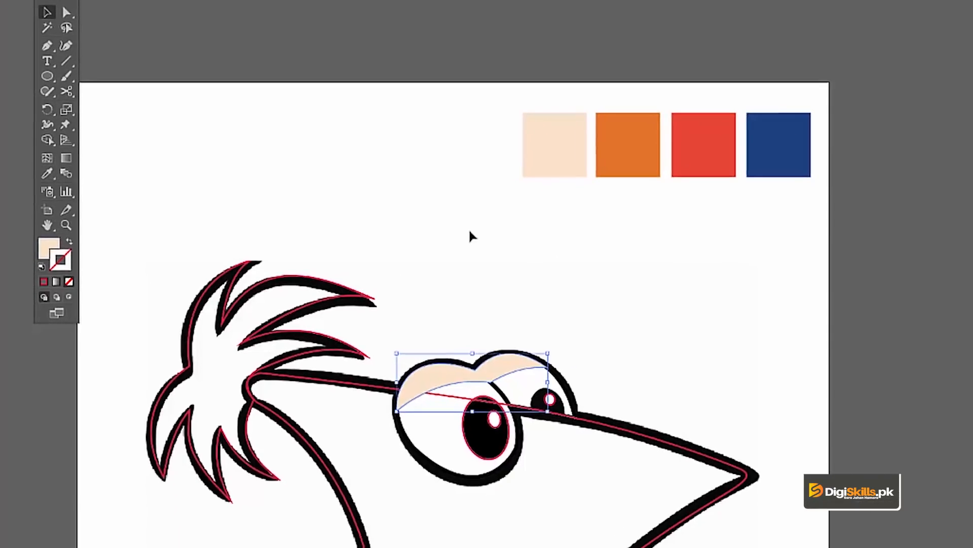
{"action": "left_click", "coordinate": [527, 253]}
Recolour the eyelid shape with the orange sample colour using the Eyedropper and deselect it
{"action": "scroll", "coordinate": [507, 244], "scroll_direction": "down", "scroll_amount": 4}
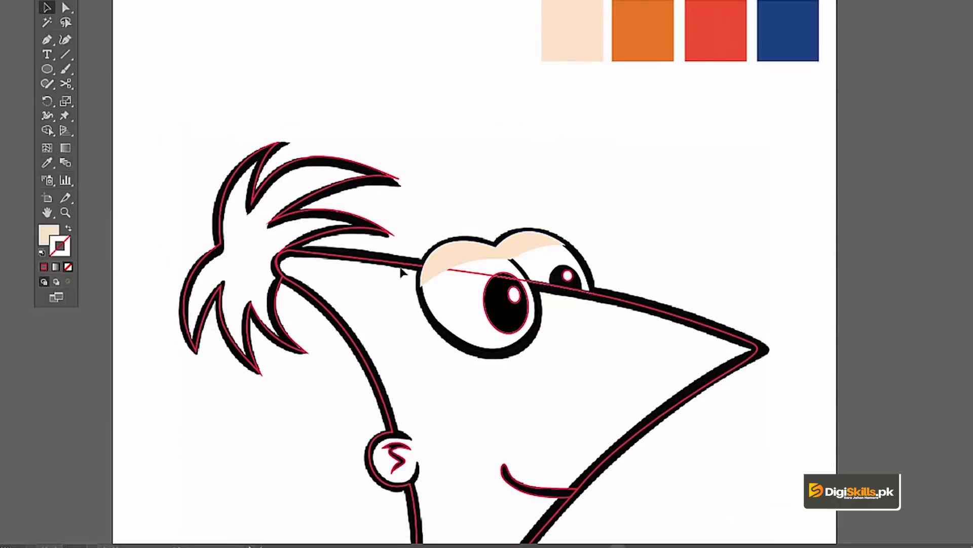
{"action": "left_click", "coordinate": [398, 268]}
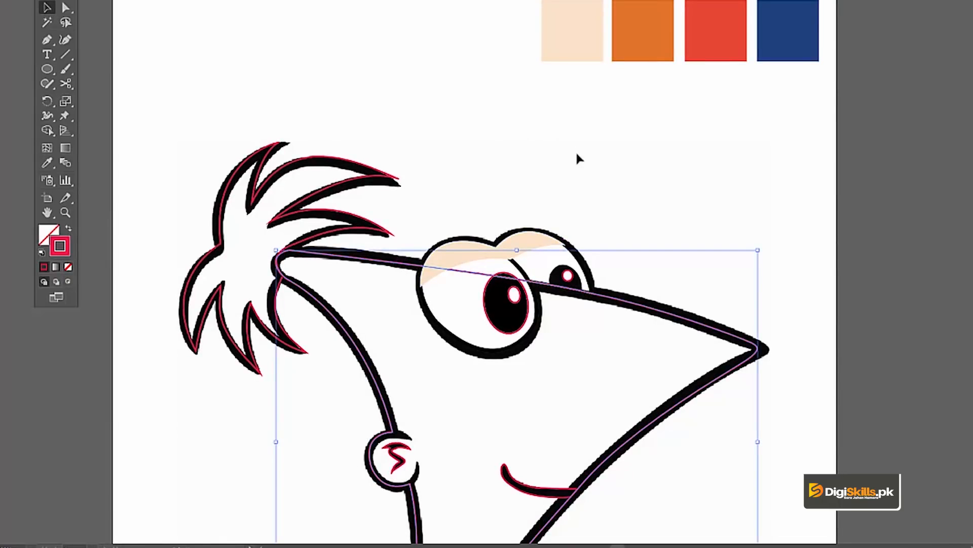
{"action": "left_click", "coordinate": [525, 203]}
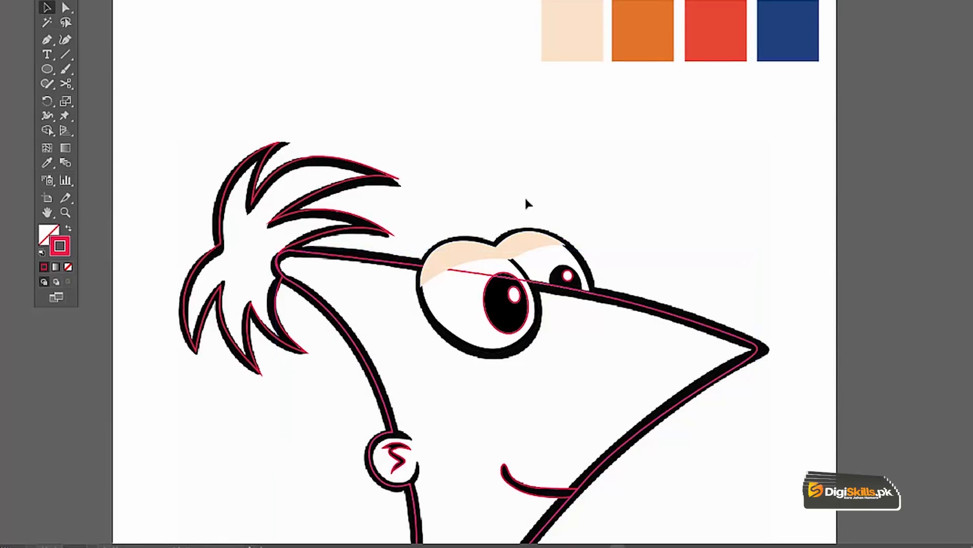
{"action": "left_click", "coordinate": [528, 250]}
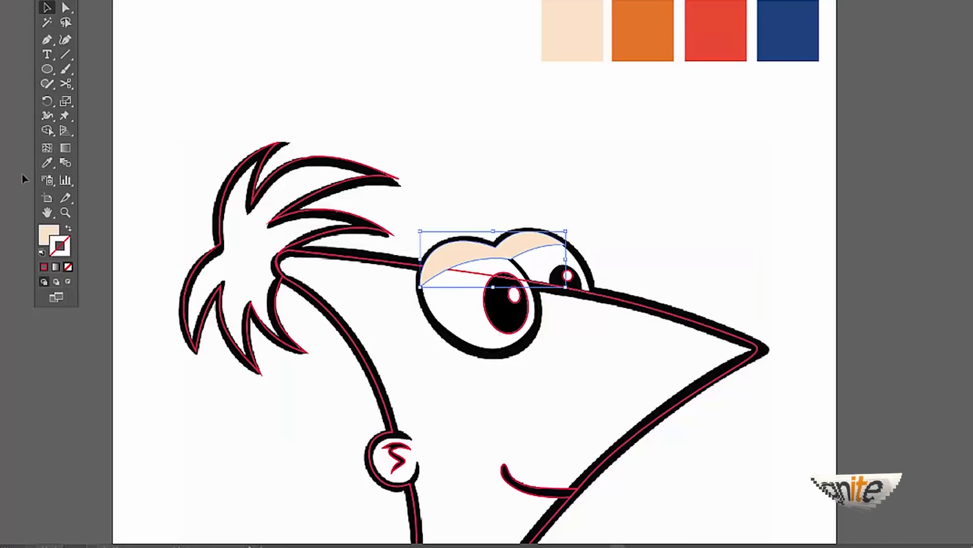
{"action": "left_click", "coordinate": [47, 162]}
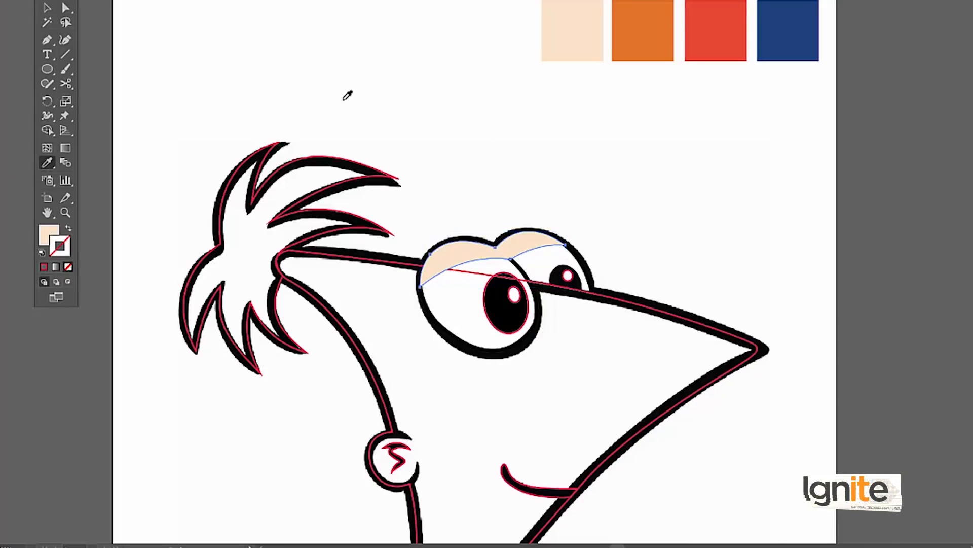
{"action": "left_click", "coordinate": [642, 40]}
{"action": "key", "text": "v"}
{"action": "left_click", "coordinate": [506, 106]}
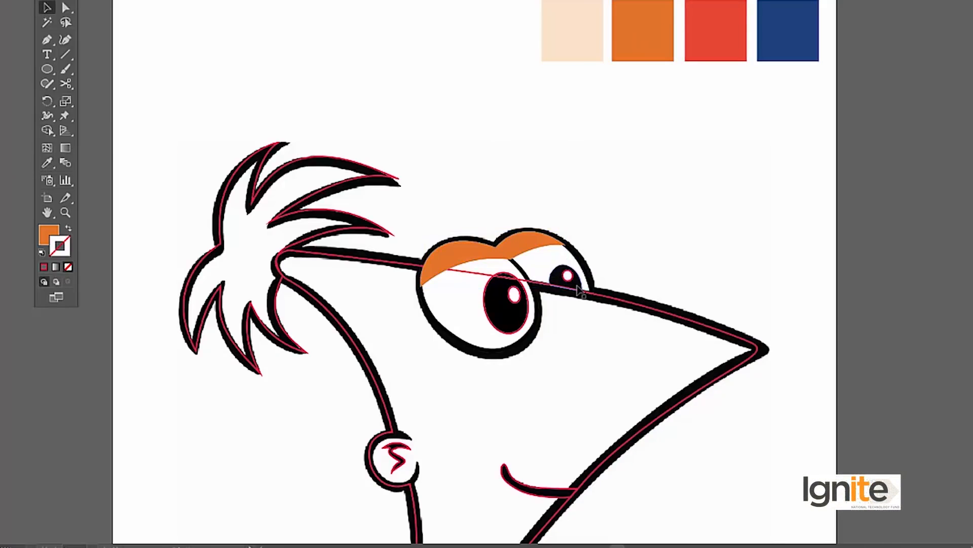
Send the head shape to the back and give it the light peach sample fill without stroke using the Eyedropper
{"action": "left_click", "coordinate": [282, 296]}
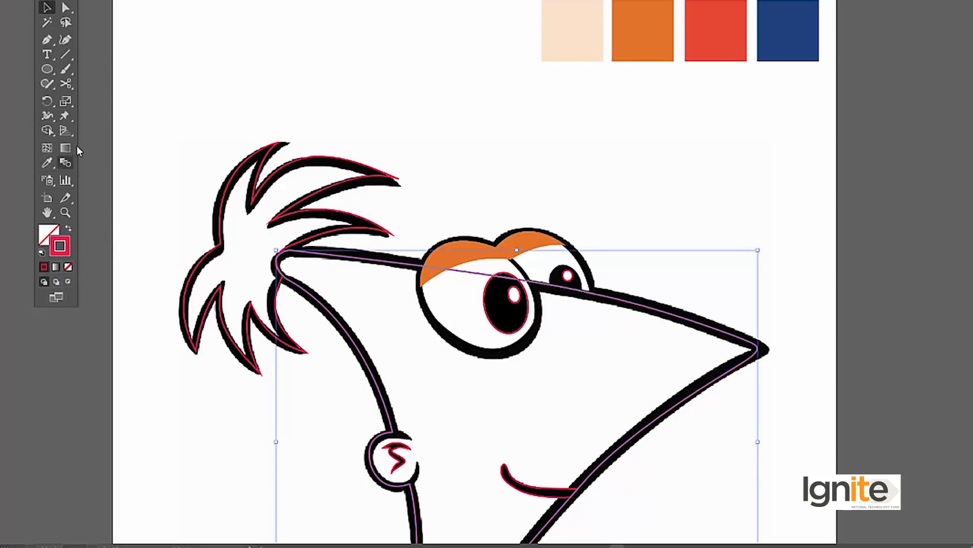
{"action": "left_click", "coordinate": [68, 229]}
{"action": "left_click_drag", "start_coordinate": [567, 206], "coordinate": [576, 124]}
{"action": "right_click", "coordinate": [572, 250]}
{"action": "mouse_move", "coordinate": [605, 440]}
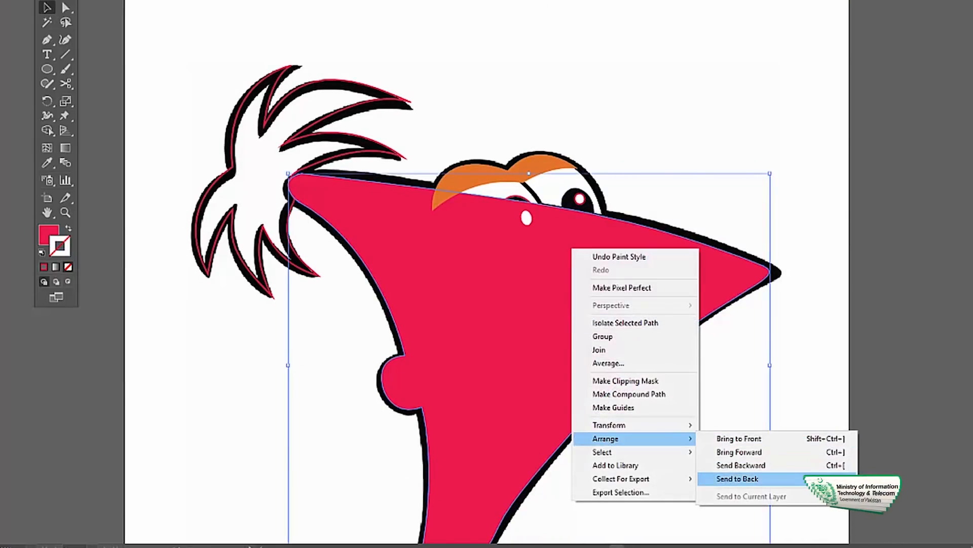
{"action": "left_click", "coordinate": [735, 479]}
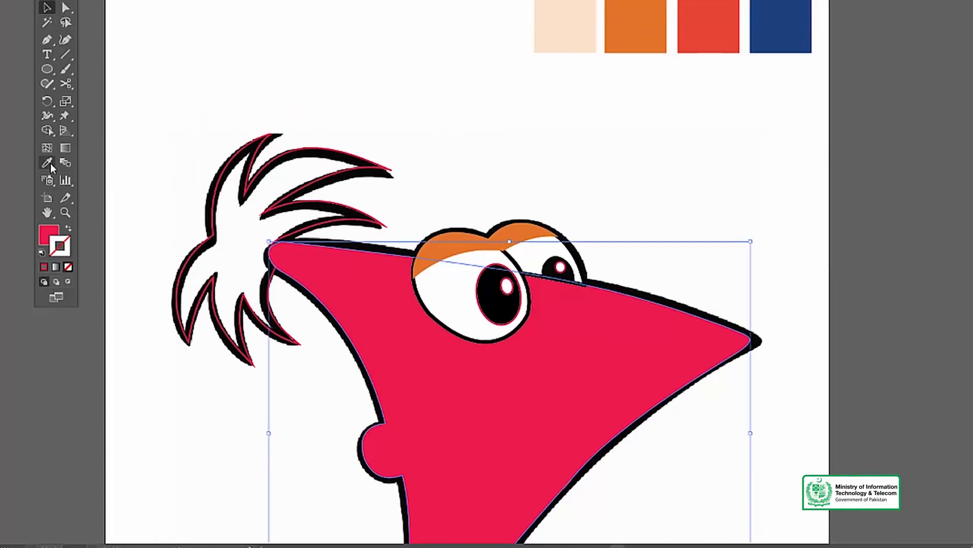
{"action": "left_click", "coordinate": [47, 163]}
{"action": "left_click", "coordinate": [543, 33]}
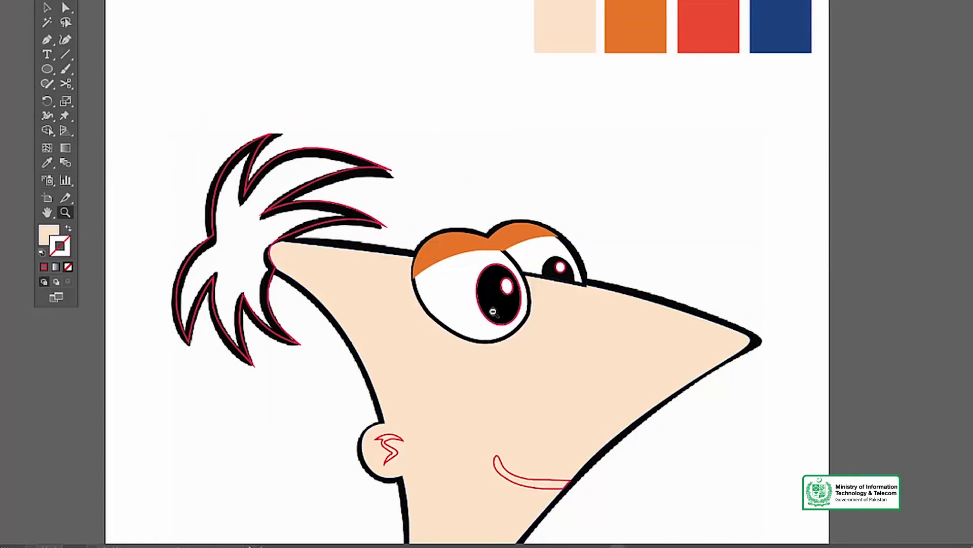
Give the smiling mouth shape a black fill and remove its stroke
{"action": "left_click", "coordinate": [492, 311], "text": "alt"}
{"action": "left_click", "coordinate": [493, 336]}
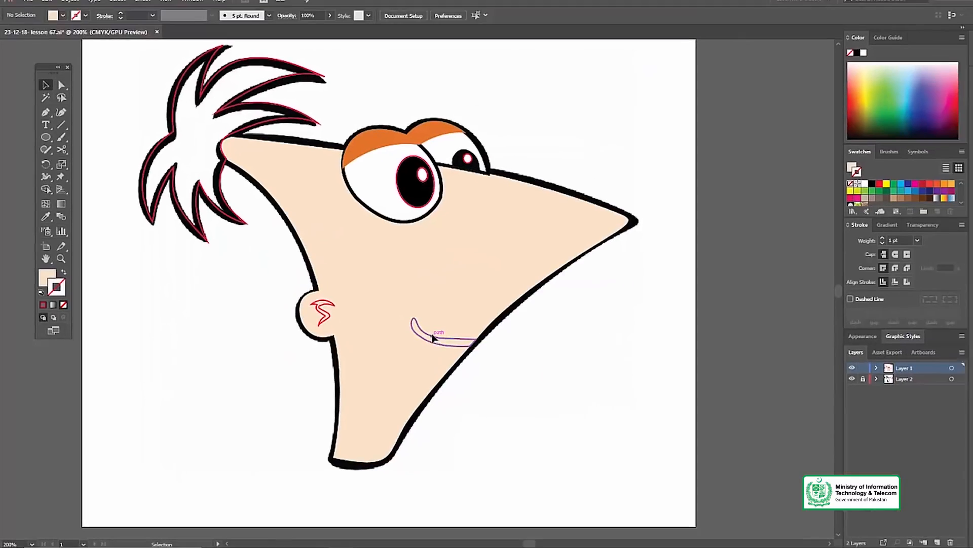
{"action": "left_click", "coordinate": [506, 312]}
{"action": "left_click", "coordinate": [63, 277]}
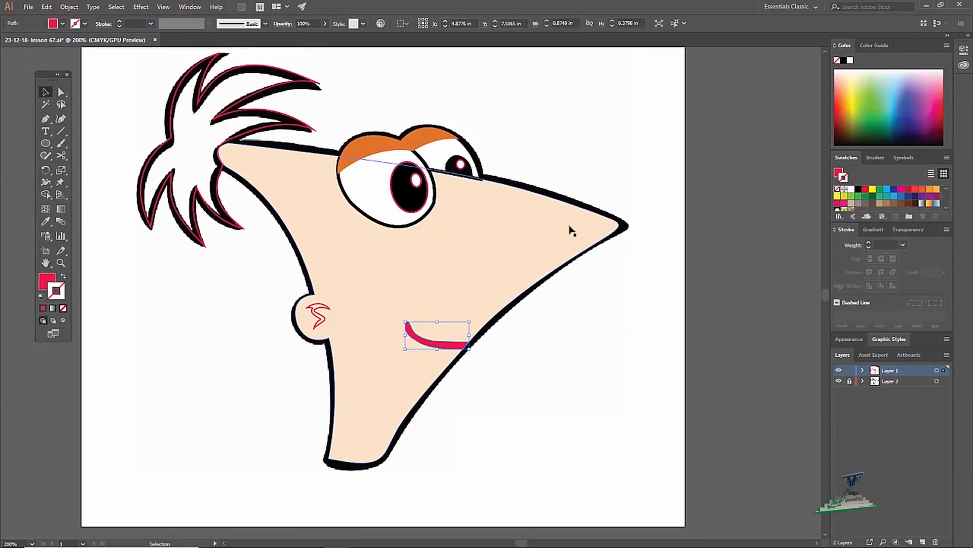
{"action": "left_click", "coordinate": [859, 190]}
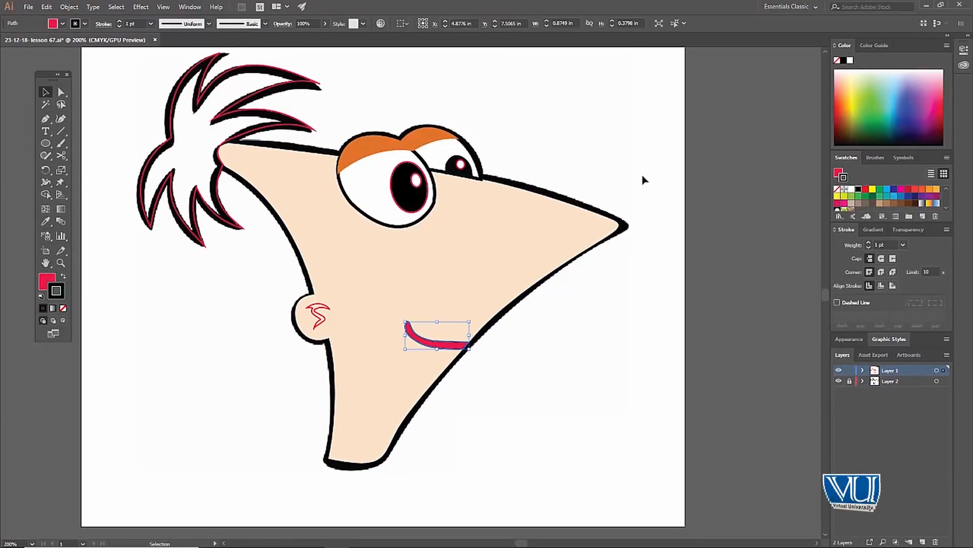
{"action": "left_click", "coordinate": [63, 278]}
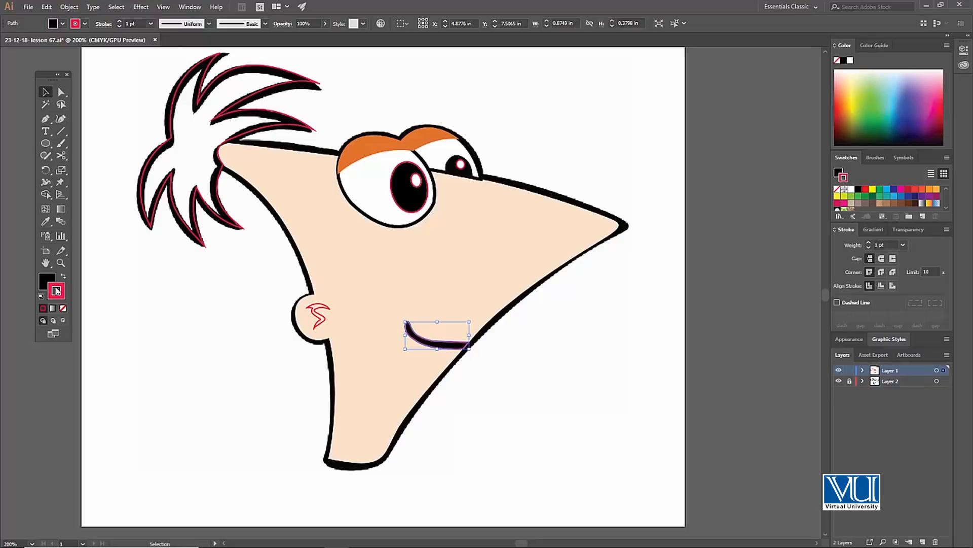
{"action": "left_click", "coordinate": [63, 309]}
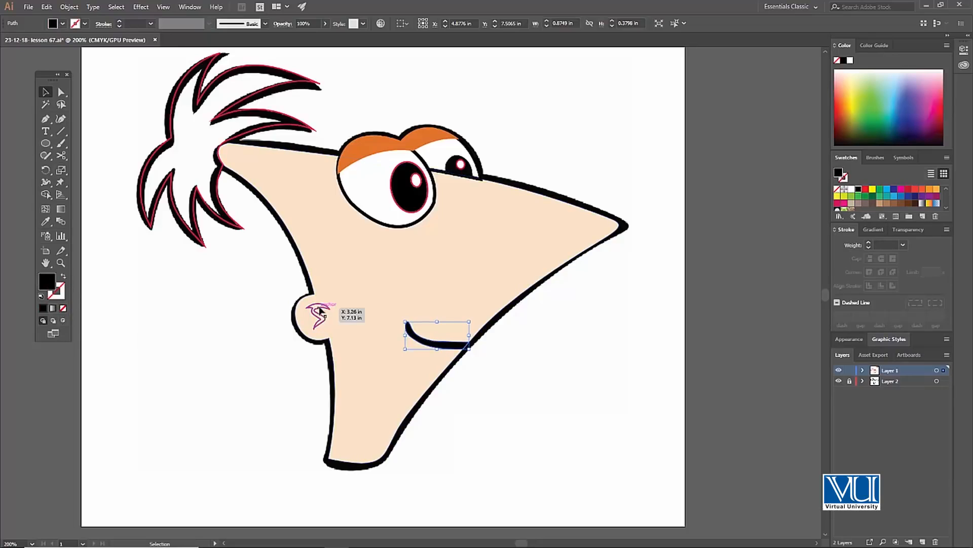
Fill the small zigzag detail inside the ear with black and deselect it
{"action": "left_click", "coordinate": [319, 322]}
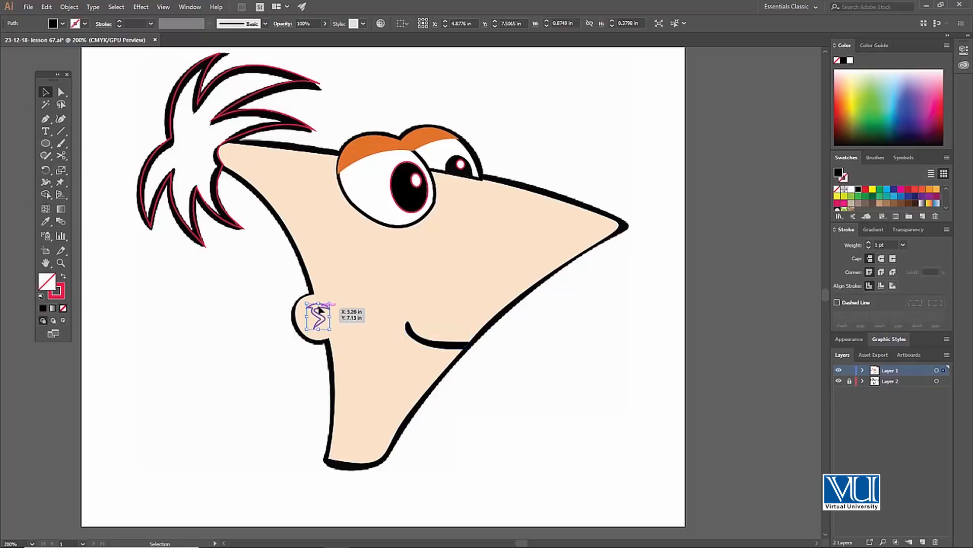
{"action": "left_click", "coordinate": [858, 190]}
{"action": "left_click", "coordinate": [635, 136]}
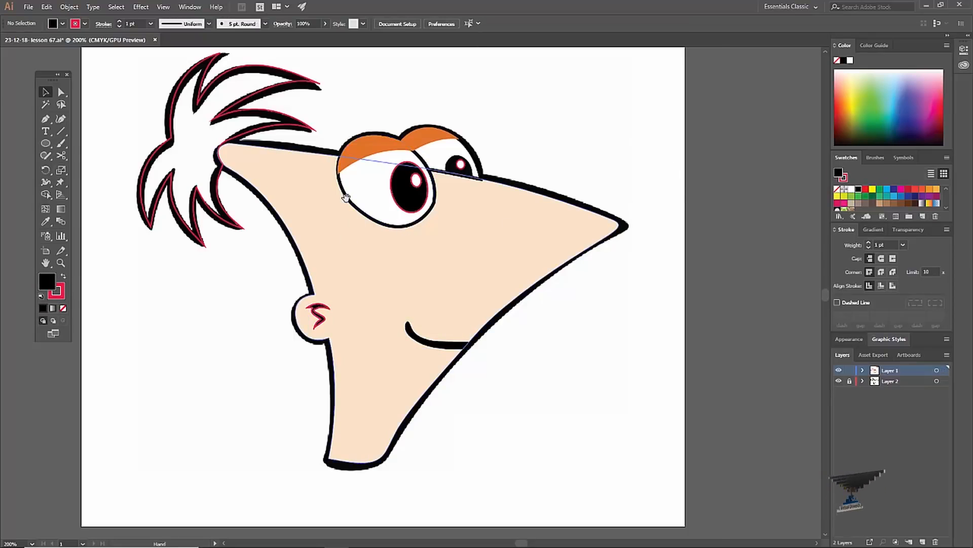
Fill the hair shape with the blue sample colour using the Eyedropper, leaving it without a stroke, and deselect it
{"action": "left_click_drag", "start_coordinate": [306, 151], "coordinate": [342, 191]}
{"action": "left_click", "coordinate": [287, 143]}
{"action": "key", "text": "z"}
{"action": "left_click", "coordinate": [359, 233], "text": "alt"}
{"action": "key", "text": "v"}
{"action": "left_click", "coordinate": [46, 221]}
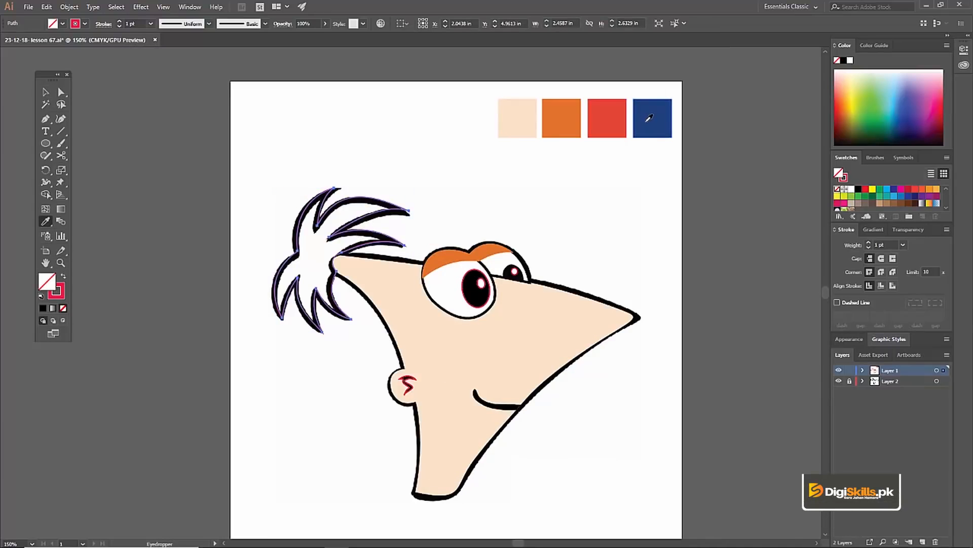
{"action": "left_click", "coordinate": [649, 118]}
{"action": "key", "text": "v"}
{"action": "left_click", "coordinate": [467, 160]}
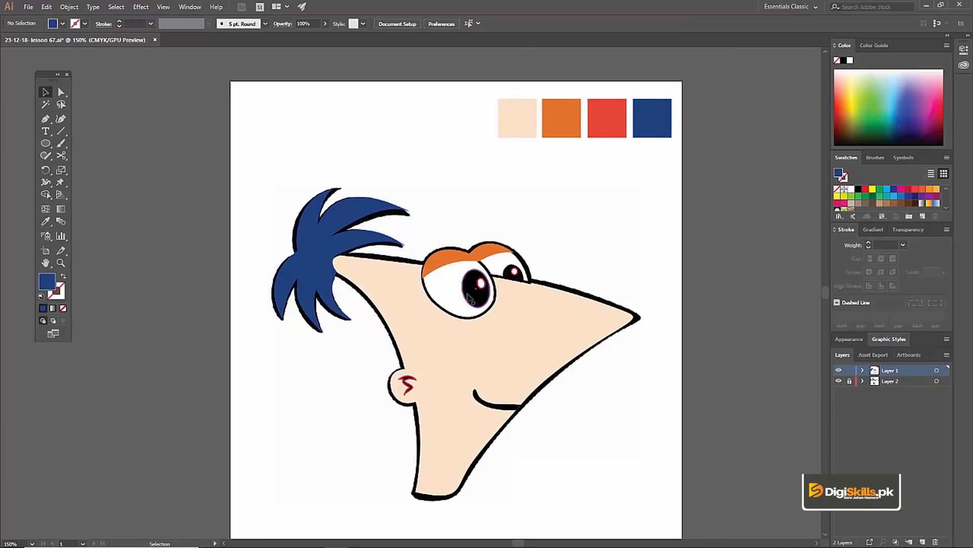
Remove the red stroke from the zigzag detail inside the ear and deselect it
{"action": "key", "text": "ctrl+plus"}
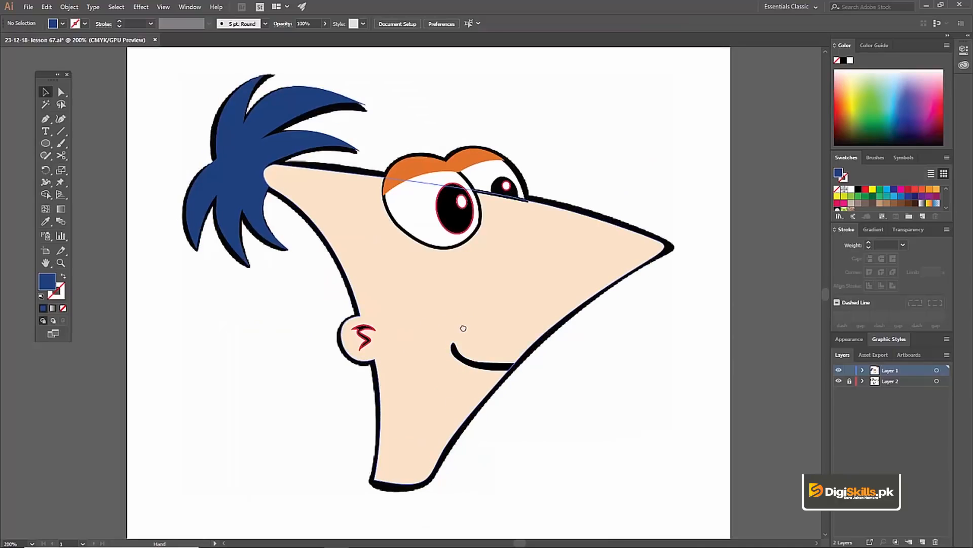
{"action": "left_click", "coordinate": [359, 337]}
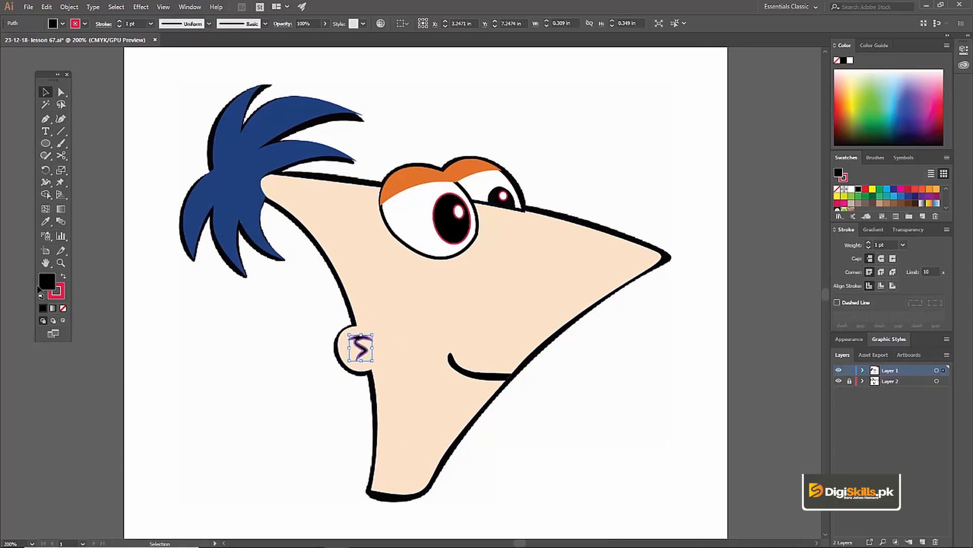
{"action": "left_click", "coordinate": [63, 307]}
{"action": "left_click", "coordinate": [200, 336]}
Remove the red strokes from the white eye highlights and the front eye's black pupil, and deselect them
{"action": "key", "text": "z"}
{"action": "left_click", "coordinate": [431, 283], "text": "alt"}
{"action": "key", "text": "v"}
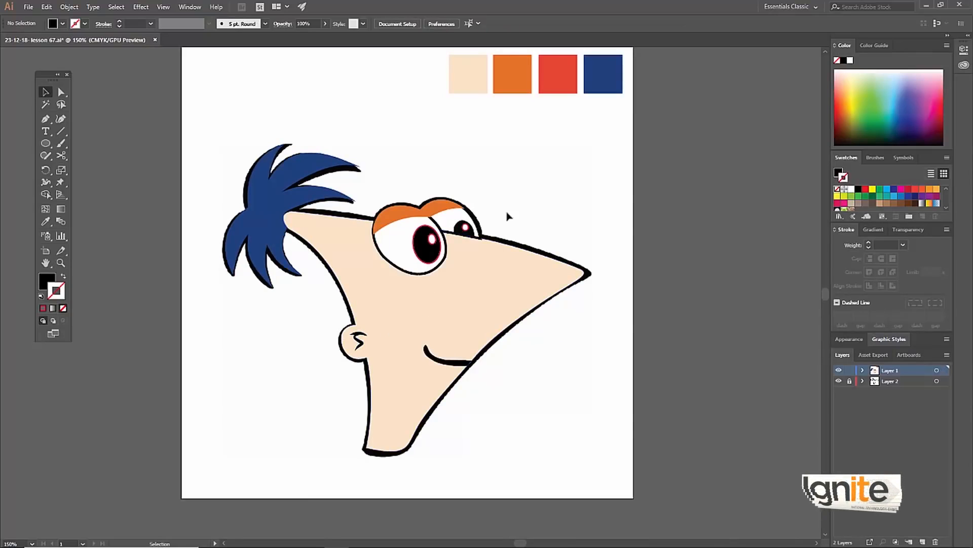
{"action": "key", "text": "ctrl+equal"}
{"action": "key", "text": "ctrl+equal"}
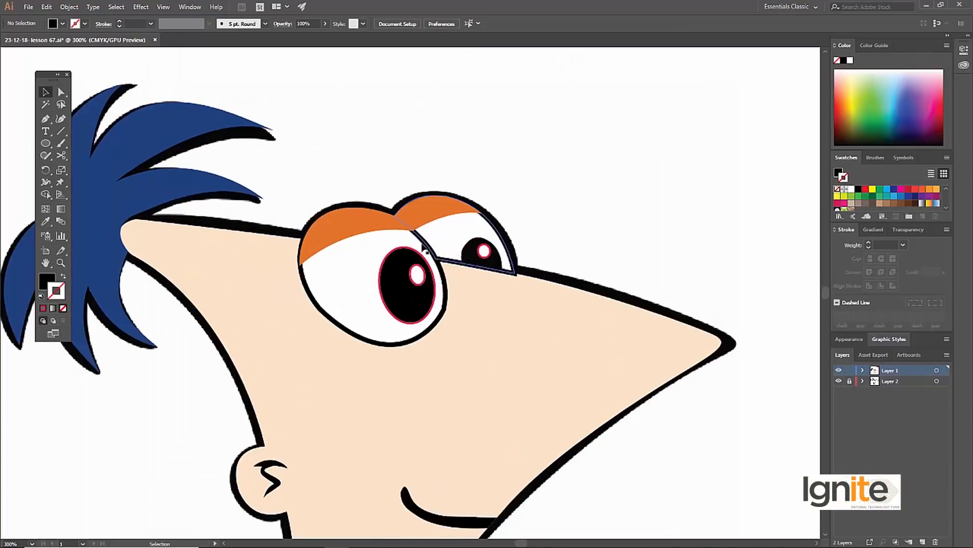
{"action": "left_click", "coordinate": [403, 256]}
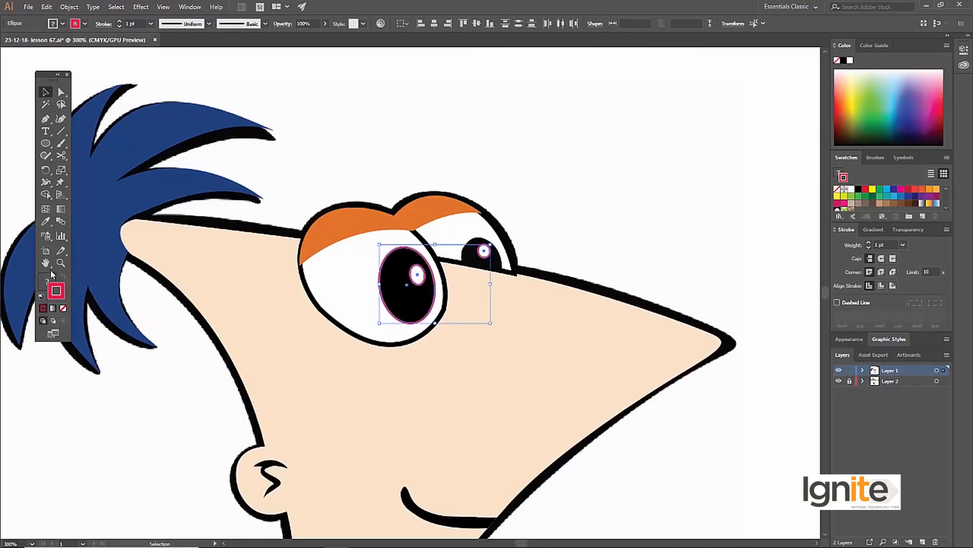
{"action": "left_click", "coordinate": [416, 274]}
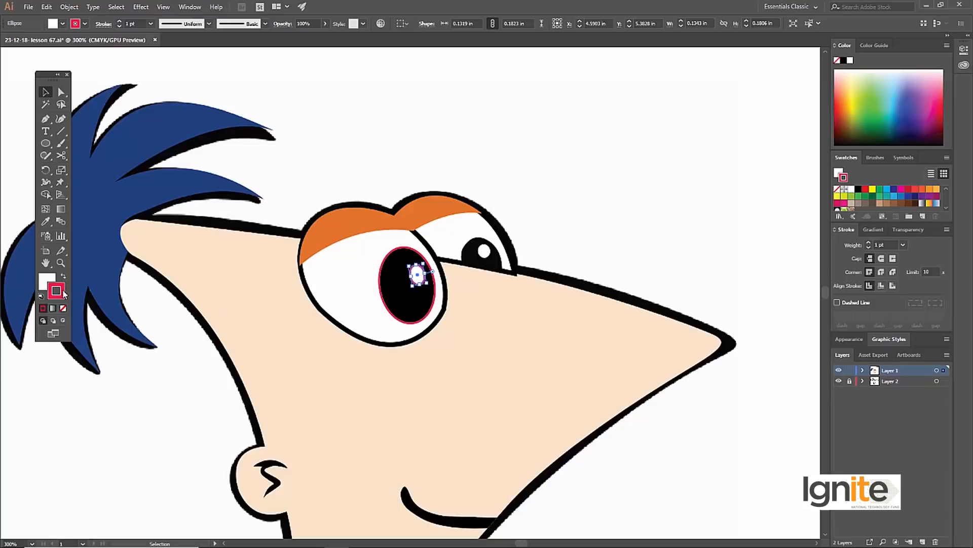
{"action": "left_click", "coordinate": [63, 308]}
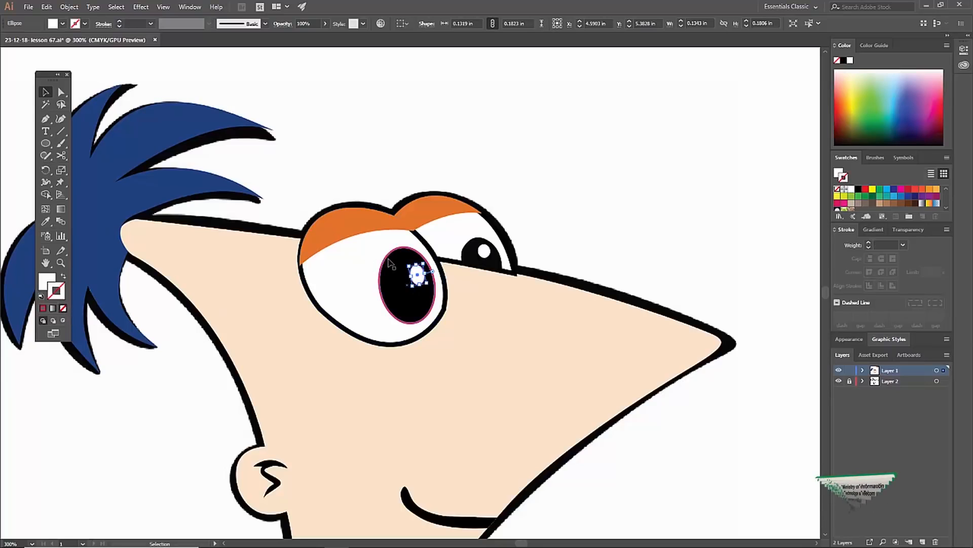
{"action": "left_click", "coordinate": [391, 262]}
{"action": "key", "text": "/"}
{"action": "left_click", "coordinate": [417, 191]}
Toggle the visibility of Layer 1 off and on to compare the coloured artwork with the original line drawing
{"action": "key", "text": "z"}
{"action": "left_click", "coordinate": [397, 321], "text": "alt"}
{"action": "left_click", "coordinate": [376, 317], "text": "alt"}
{"action": "left_click", "coordinate": [458, 295]}
{"action": "left_click_drag", "start_coordinate": [397, 306], "coordinate": [394, 267]}
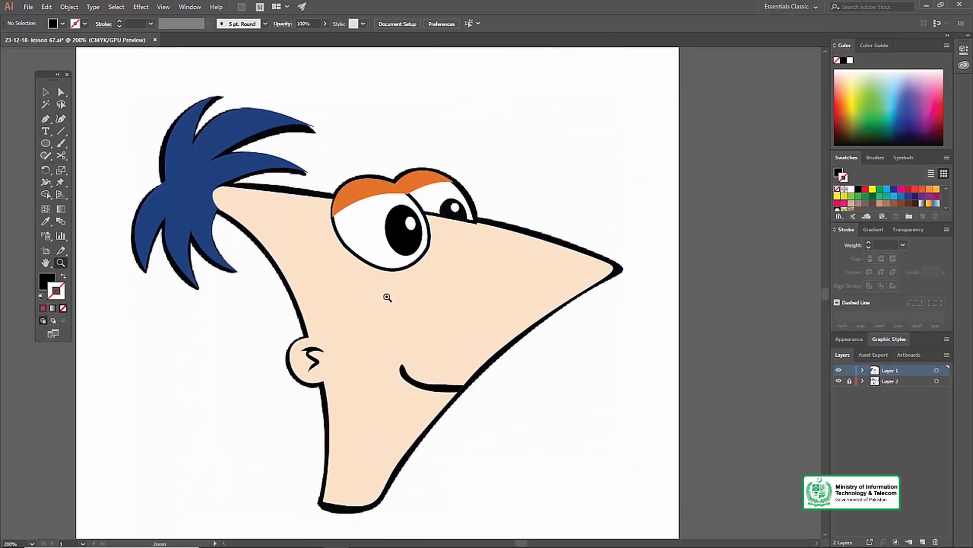
{"action": "left_click", "coordinate": [387, 297], "text": "alt"}
{"action": "key", "text": "v"}
{"action": "left_click_drag", "start_coordinate": [395, 206], "coordinate": [383, 236]}
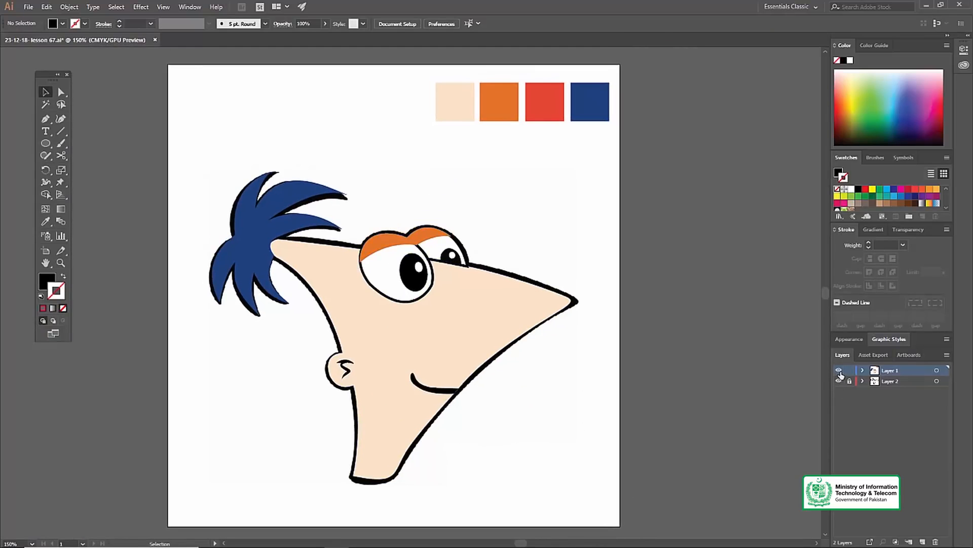
{"action": "left_click", "coordinate": [839, 371]}
{"action": "left_click", "coordinate": [839, 372]}
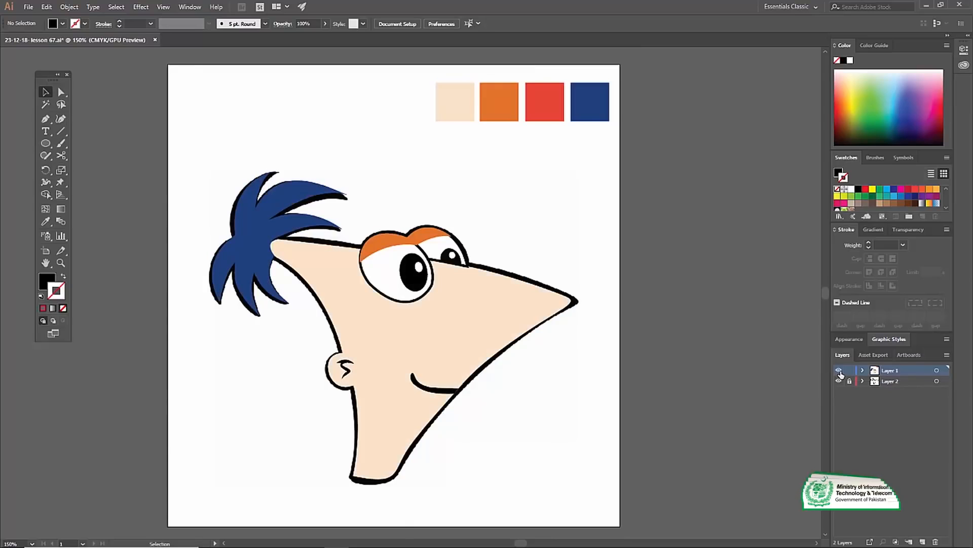
{"action": "left_click", "coordinate": [840, 372]}
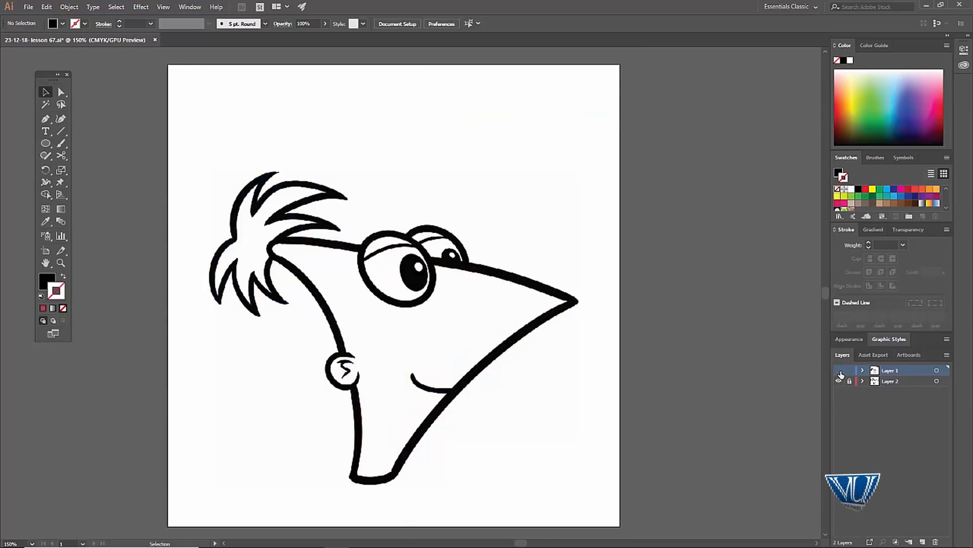
{"action": "left_click", "coordinate": [839, 372]}
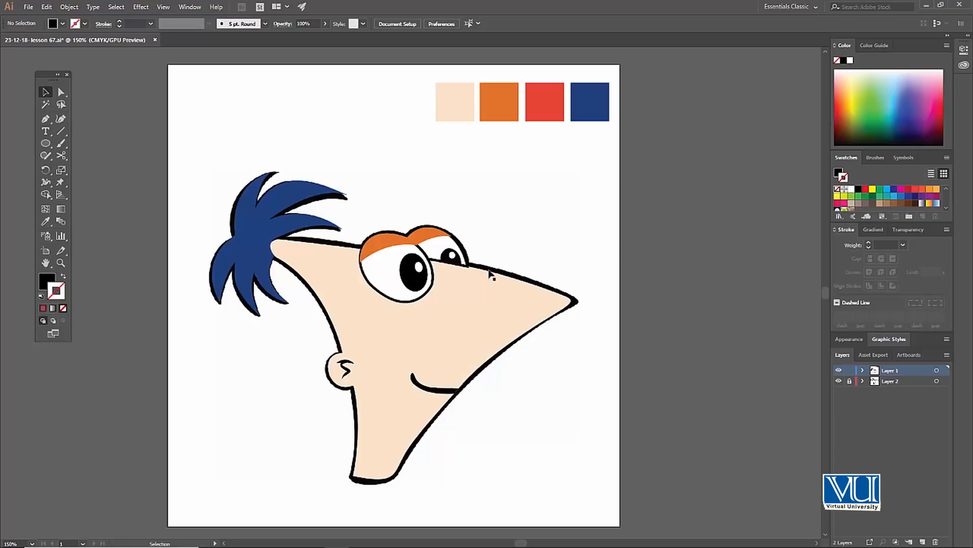